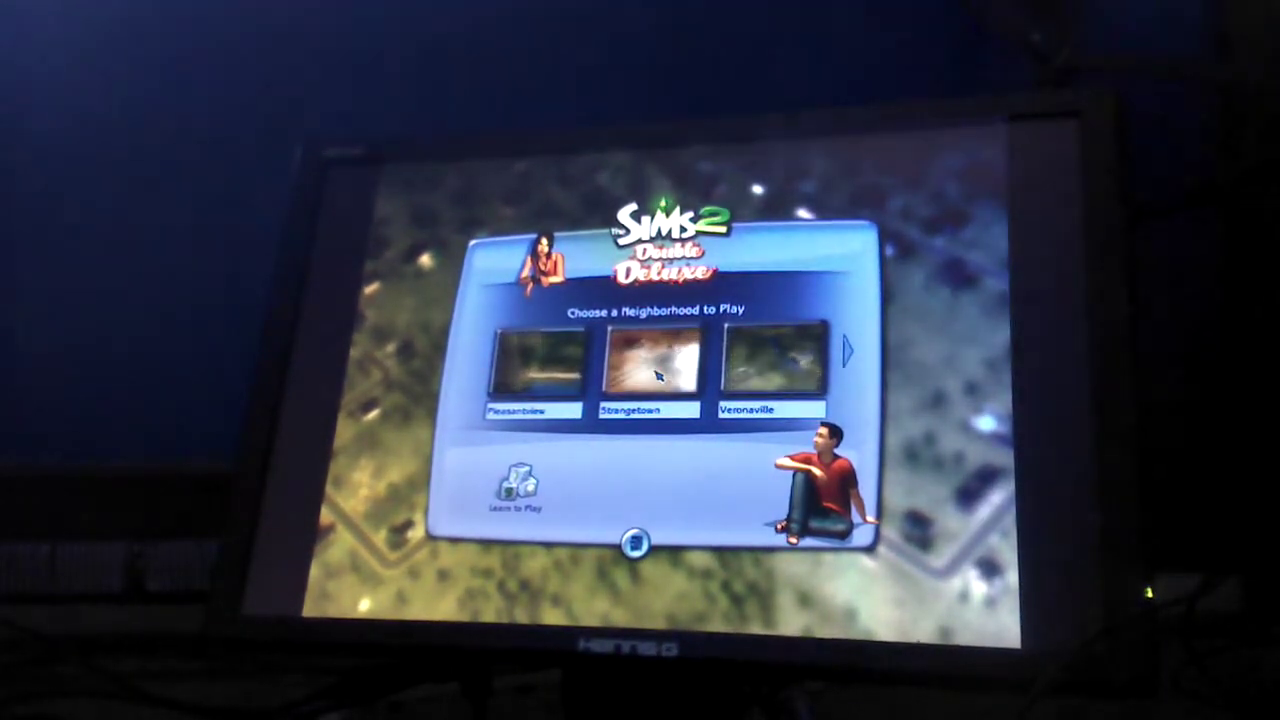
Step: Load the trailer park neighborhood and dismiss the expansion-pack notice
click(852, 349)
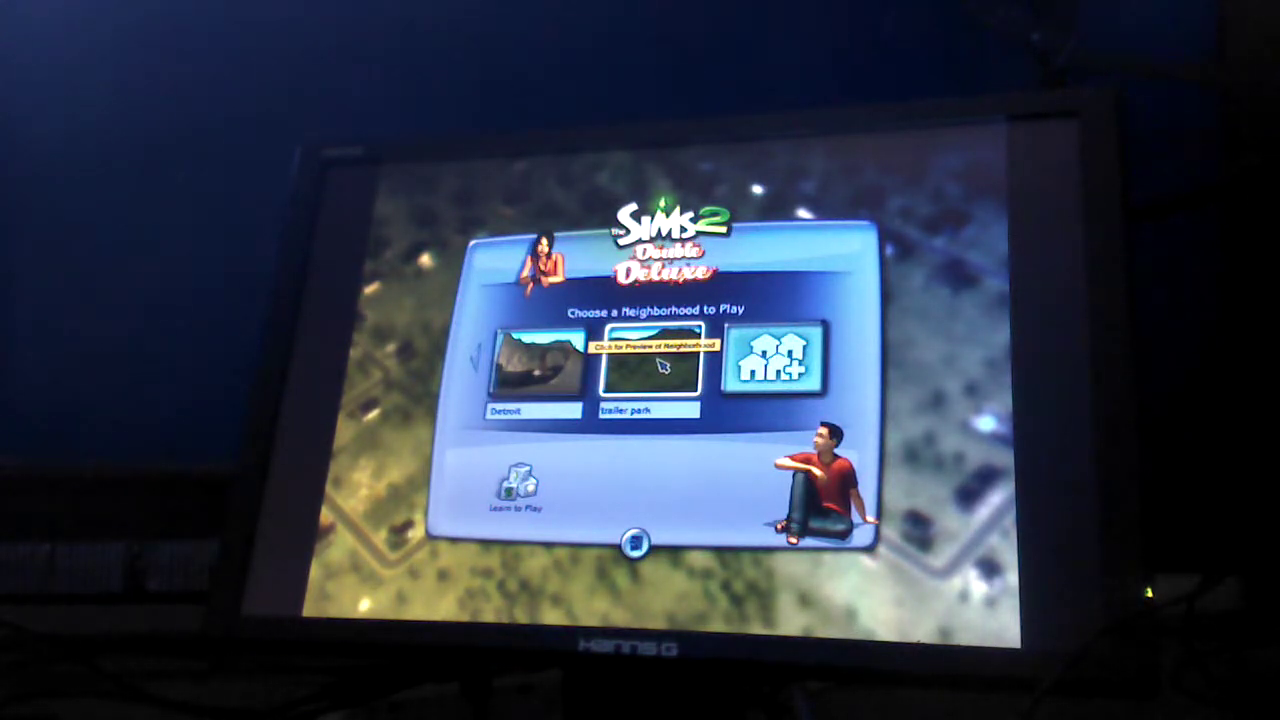
click(660, 366)
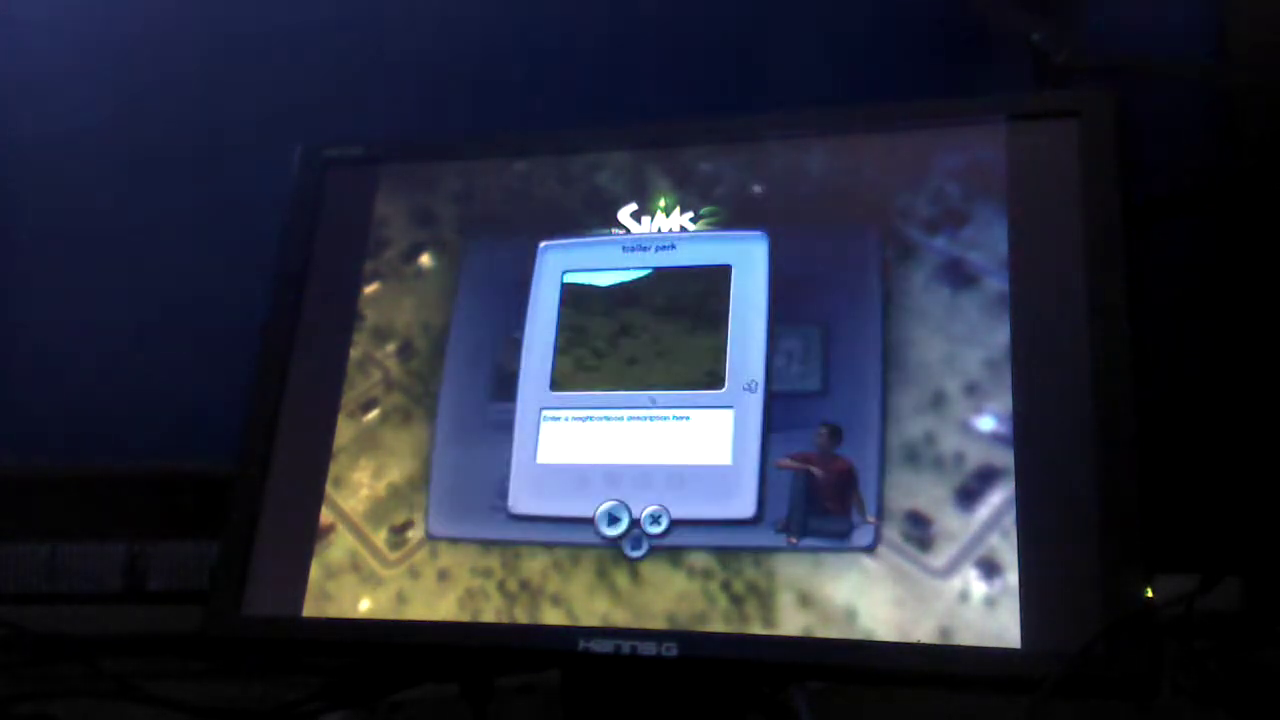
click(614, 518)
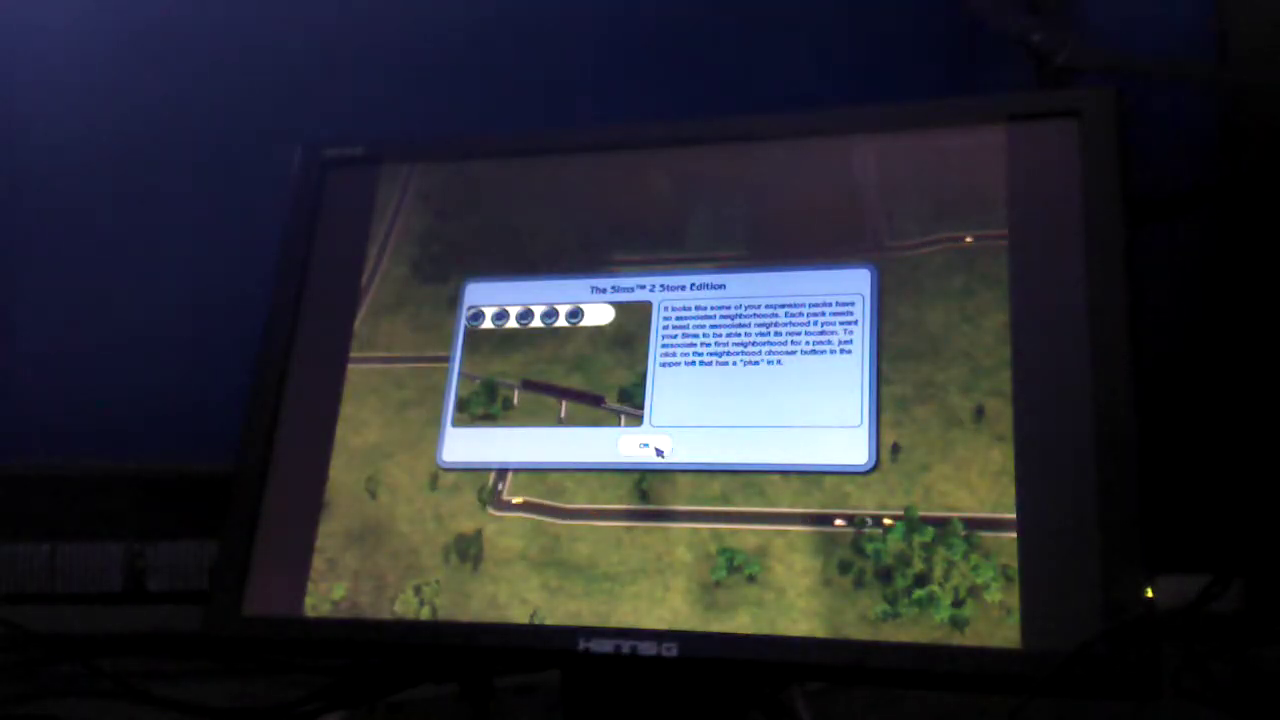
click(658, 452)
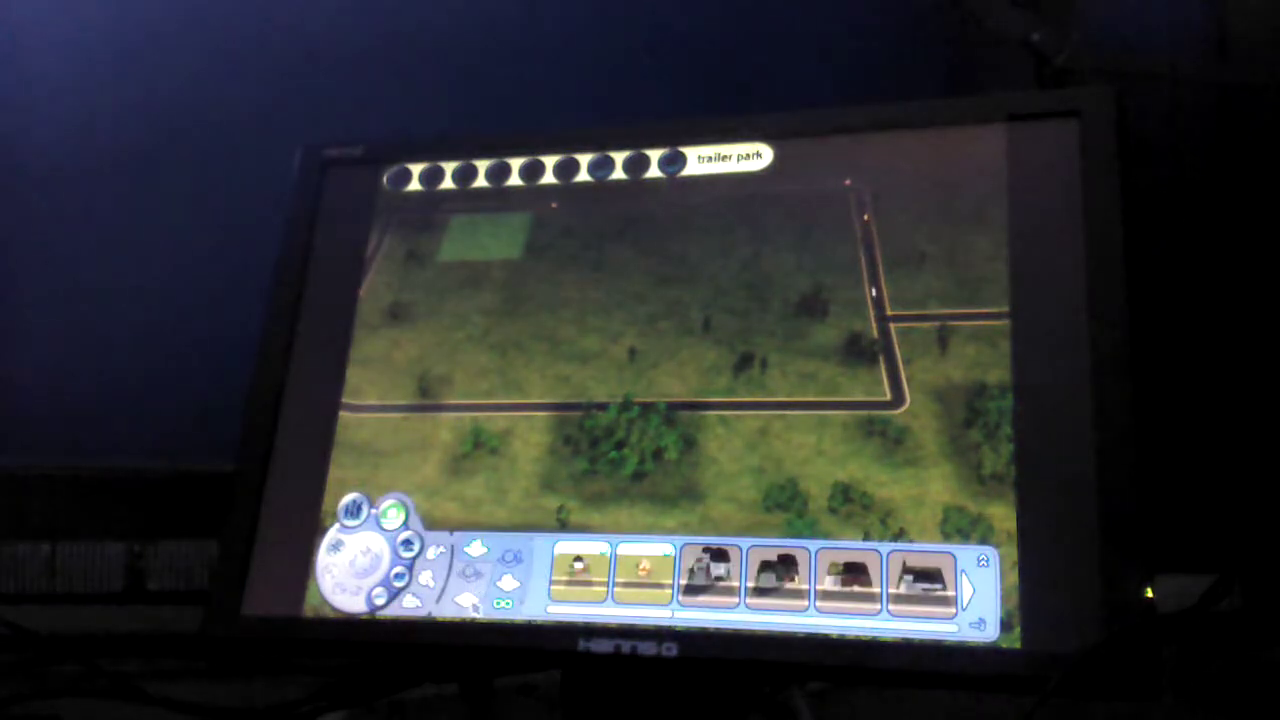
Step: Try placing an empty lot beside the road, then cancel the lot type choice
click(472, 602)
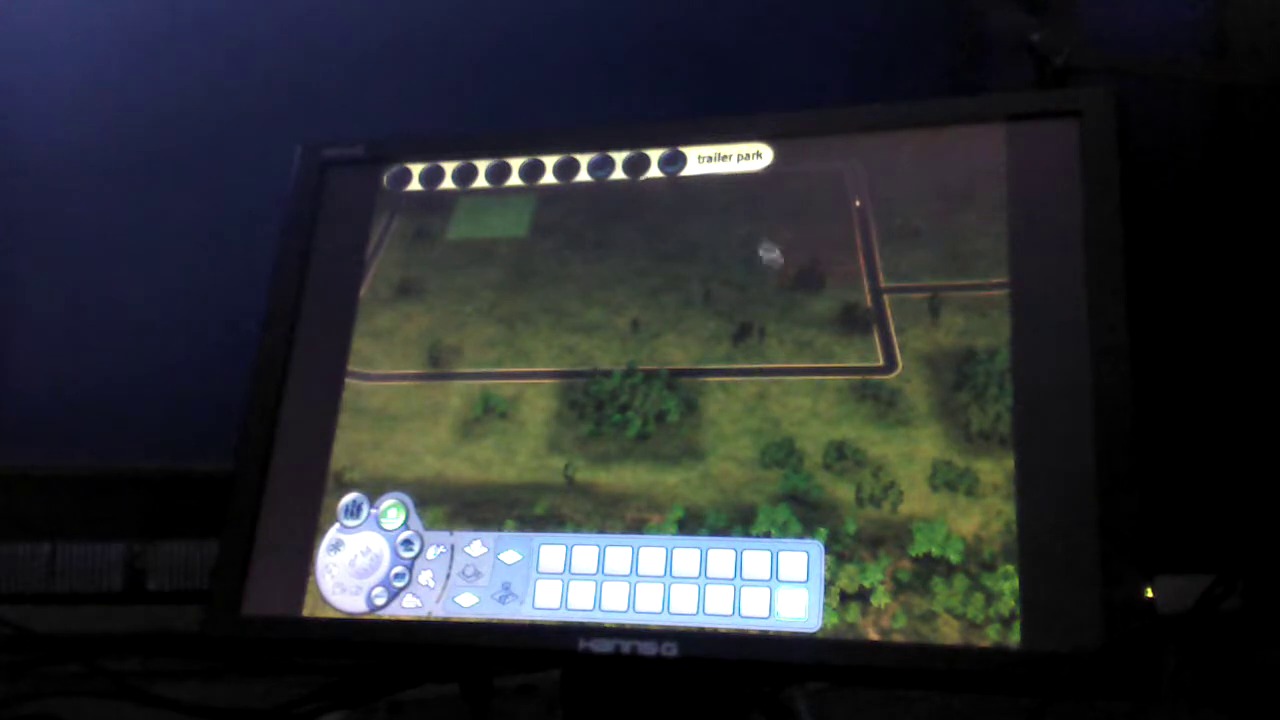
click(882, 250)
click(676, 406)
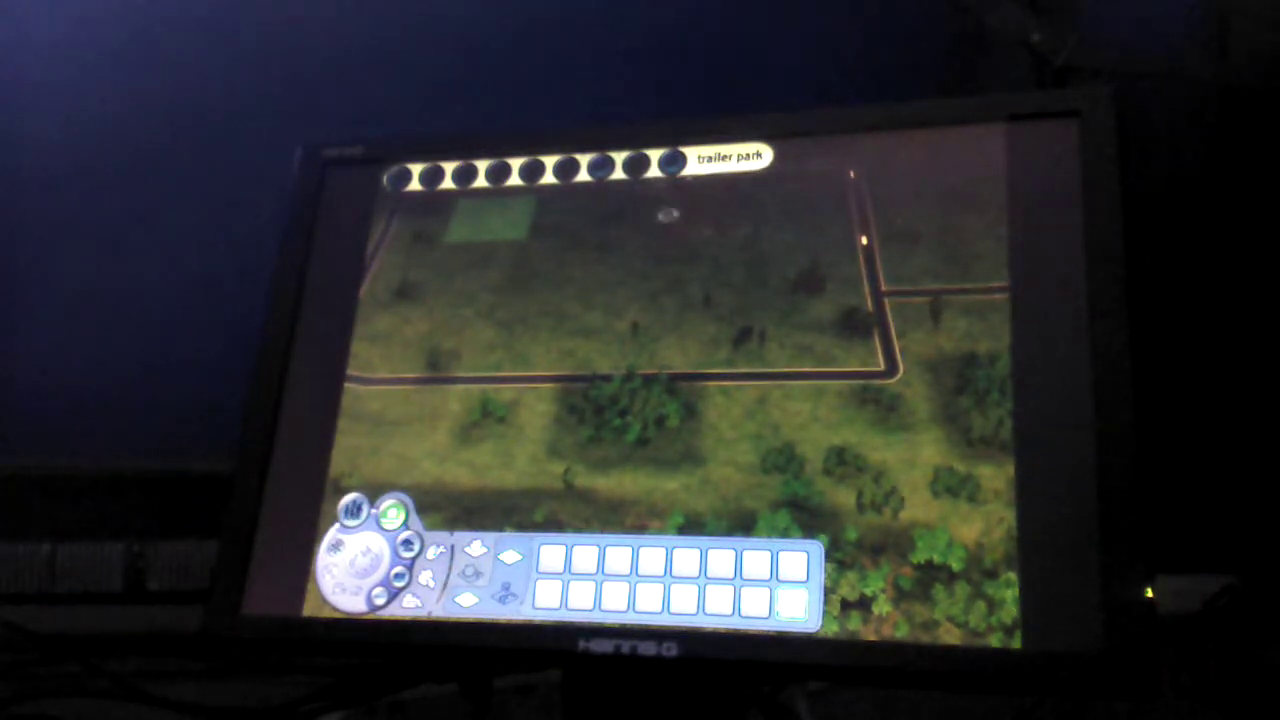
Step: Survey the neighborhood's roads and empty land while holding an empty lot
key(Up)
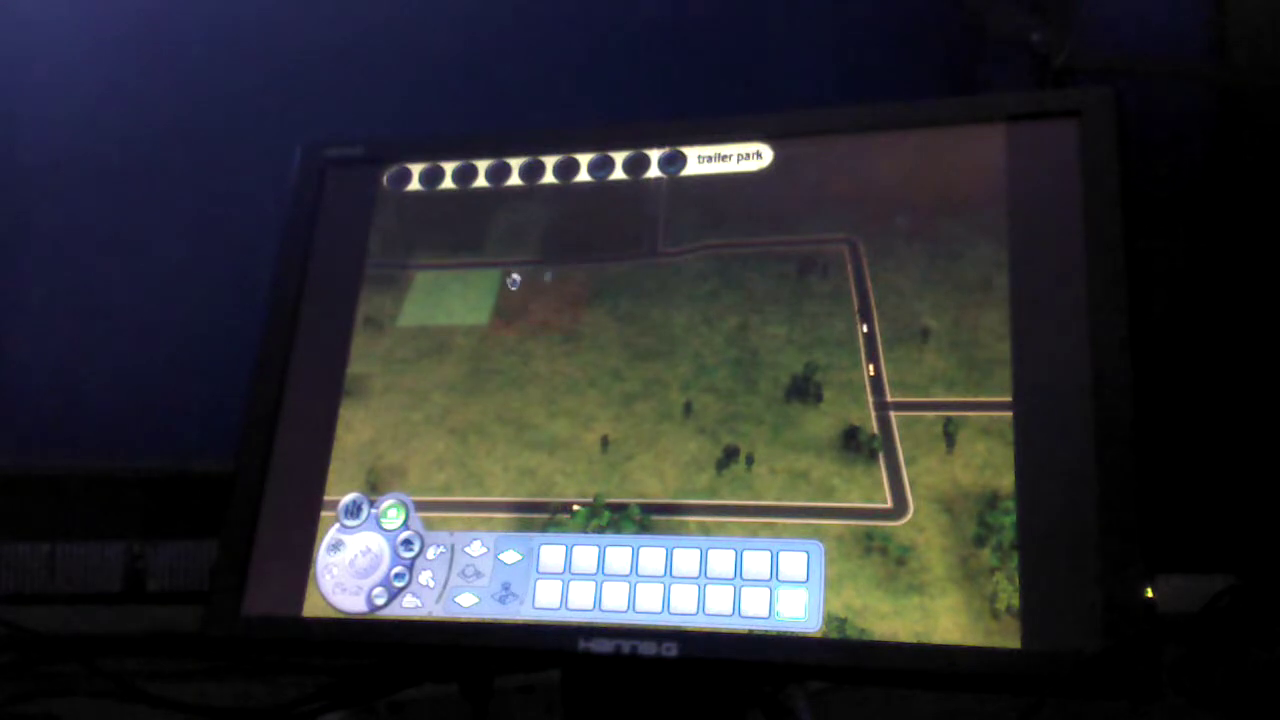
key(Right)
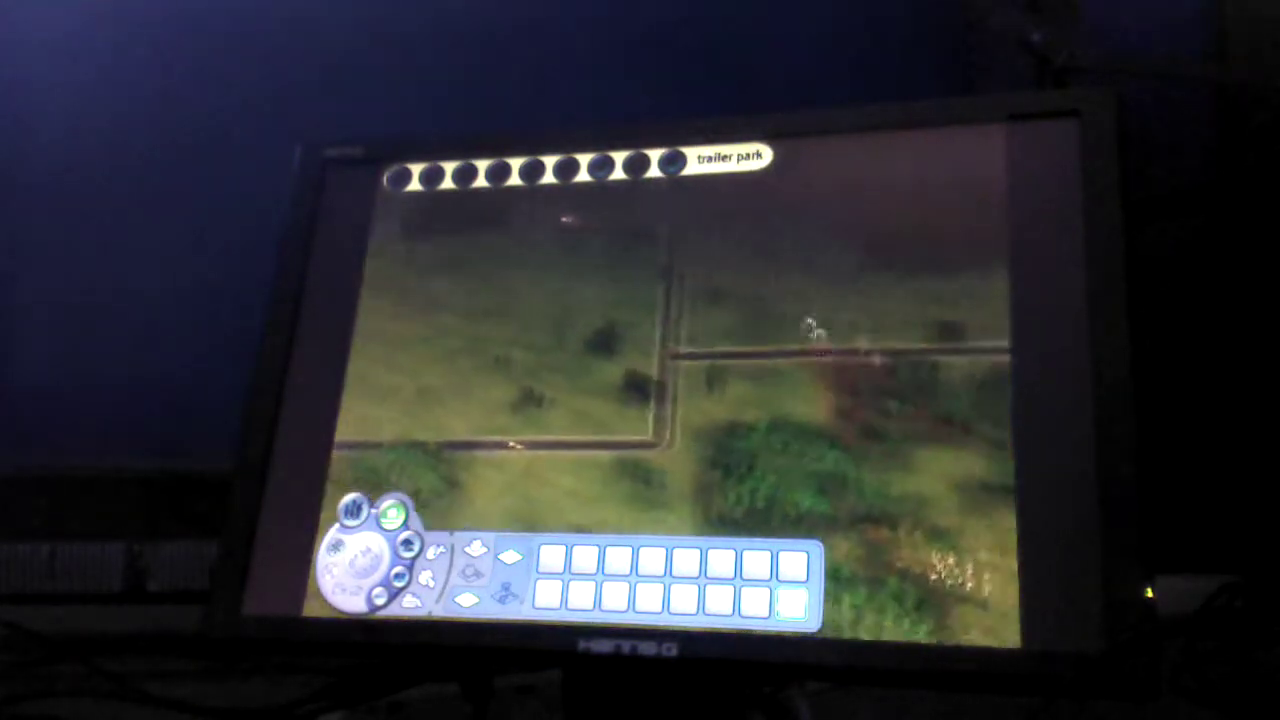
key(Right)
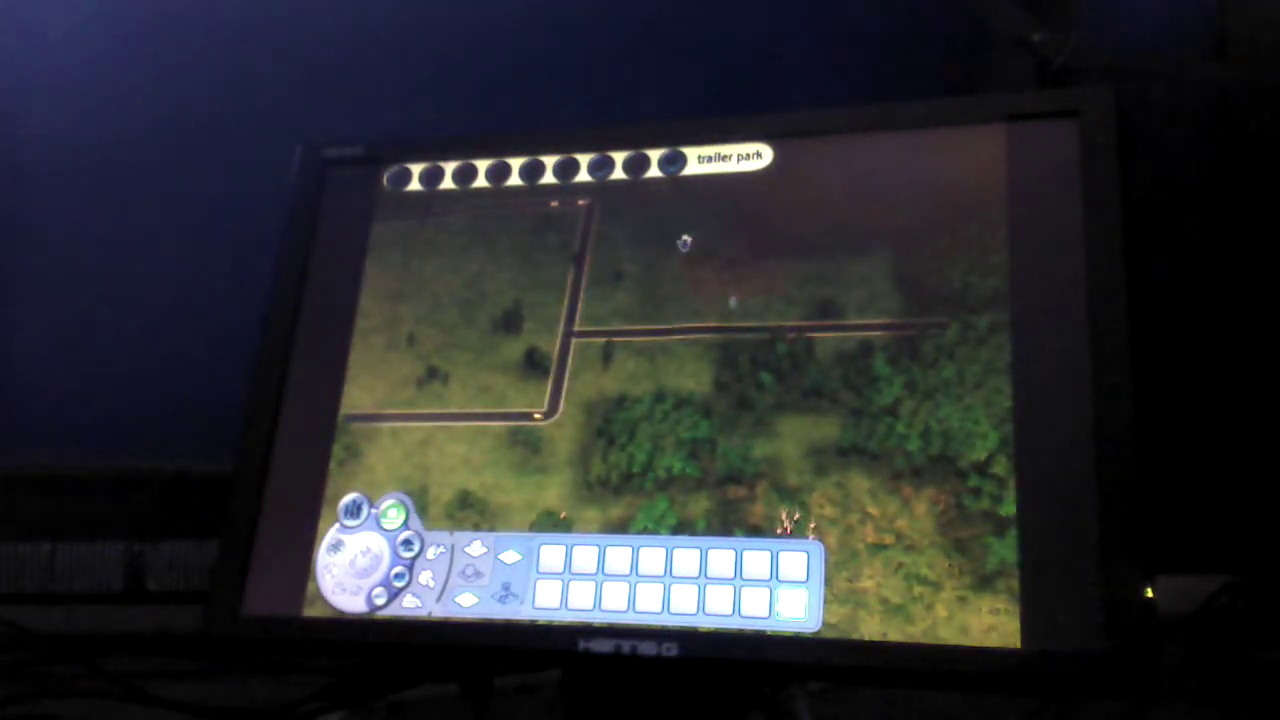
key(Left)
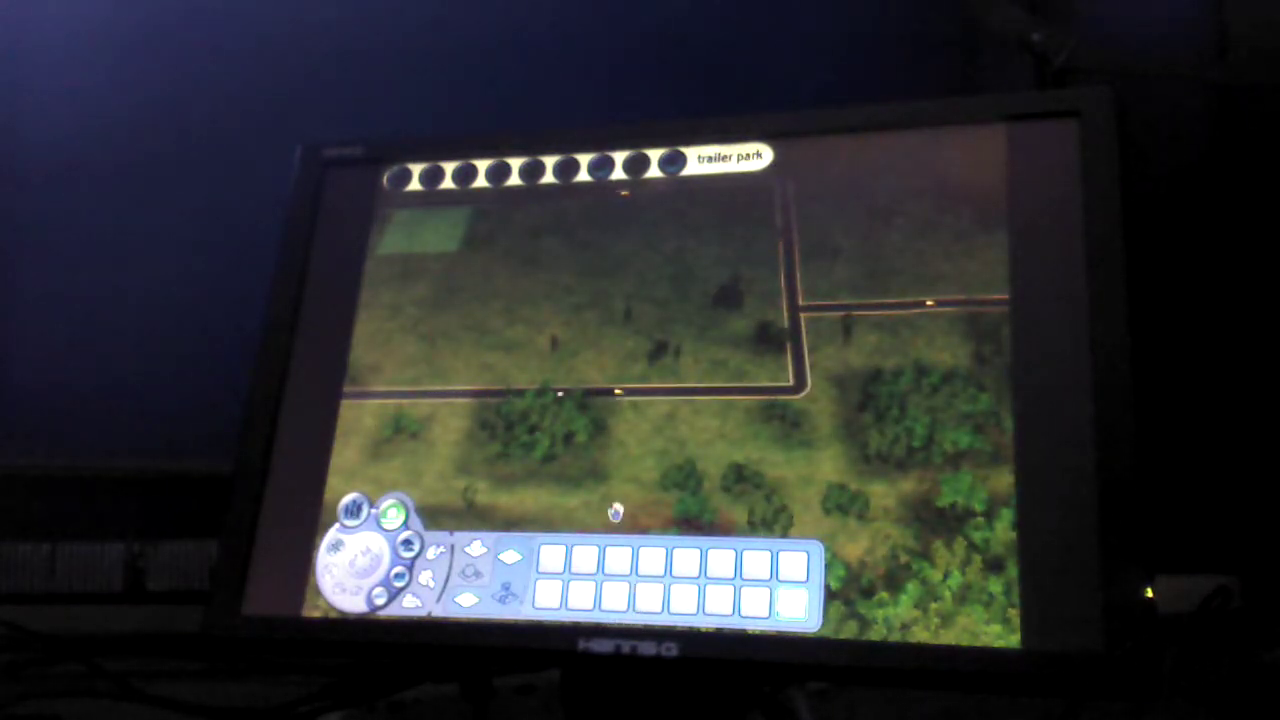
click(640, 597)
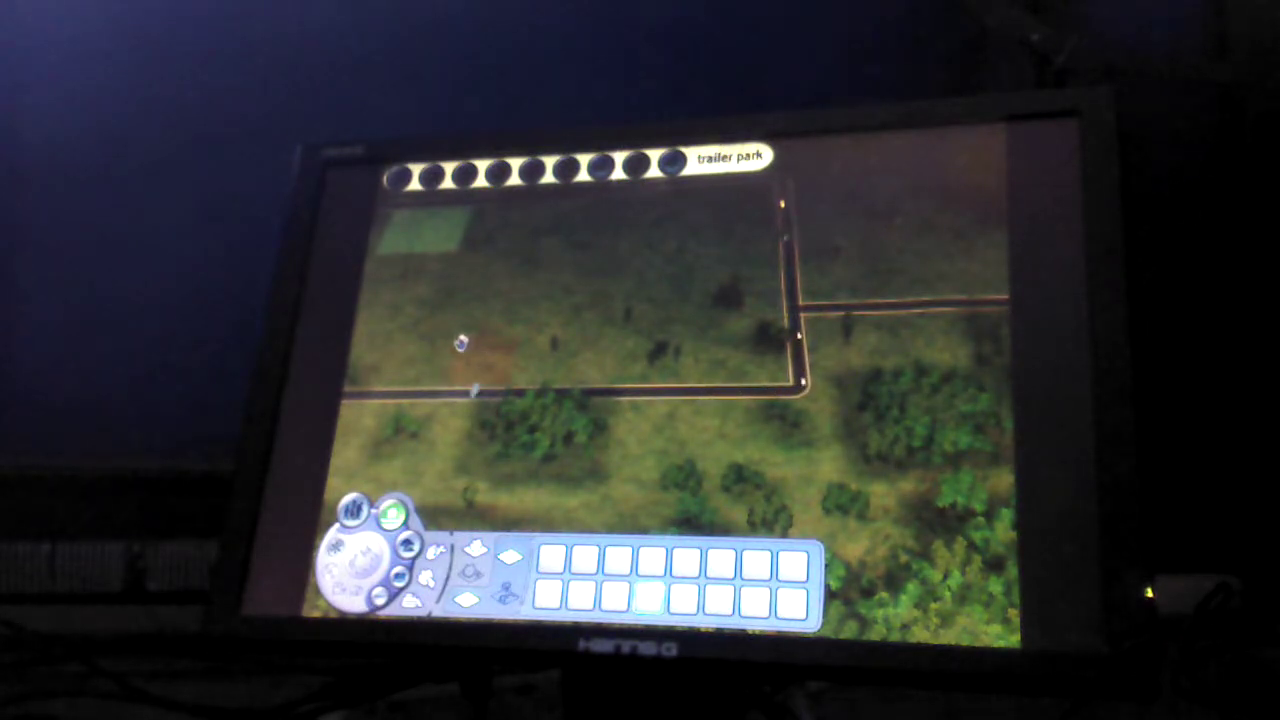
key(Left)
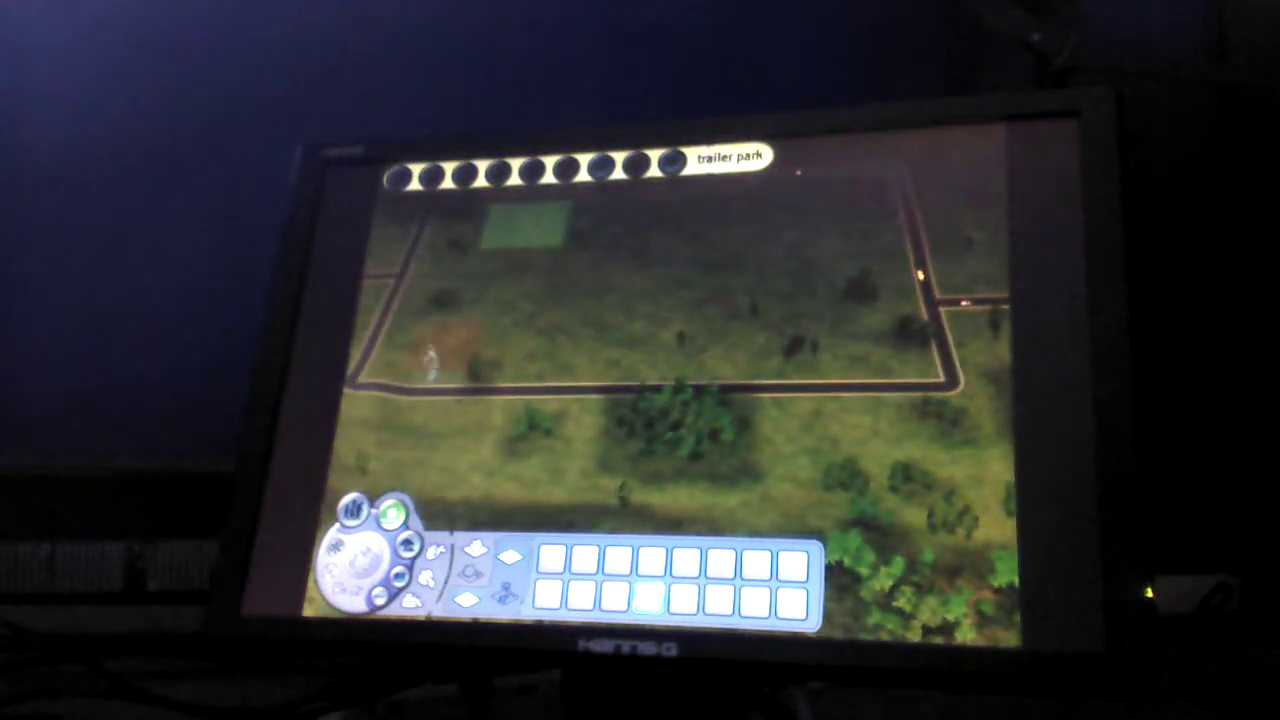
key(Down)
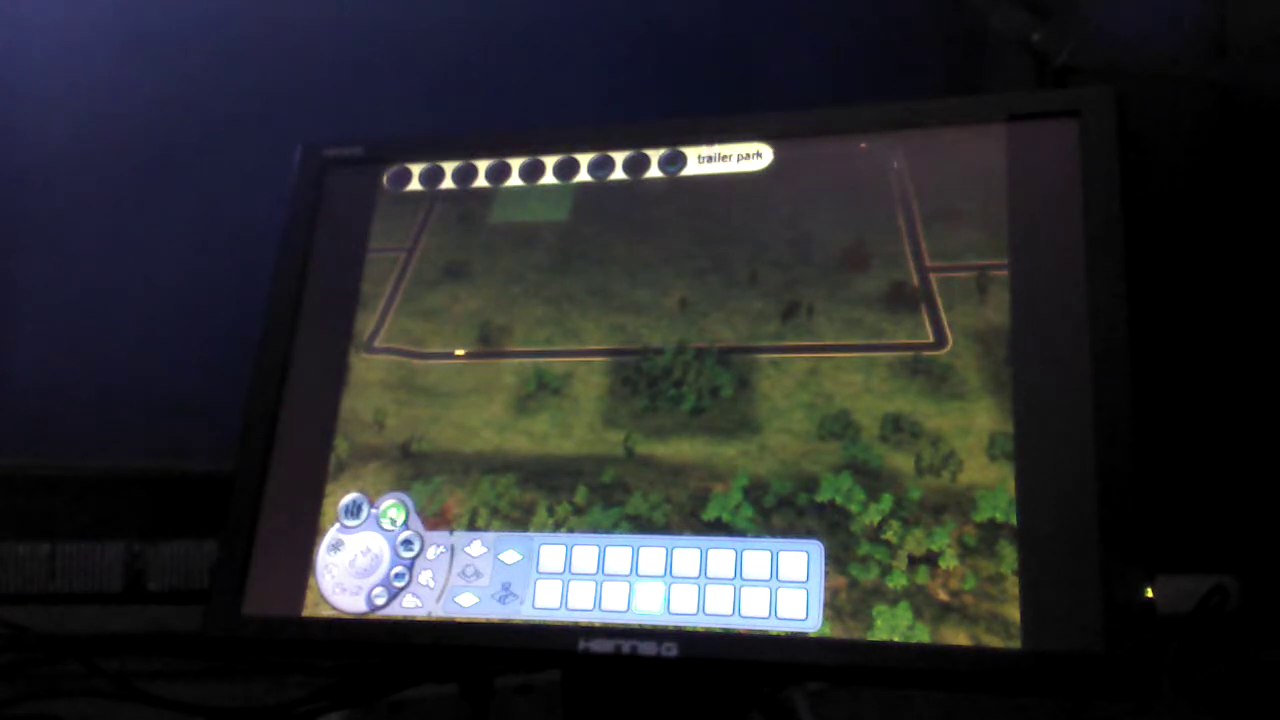
key(Left)
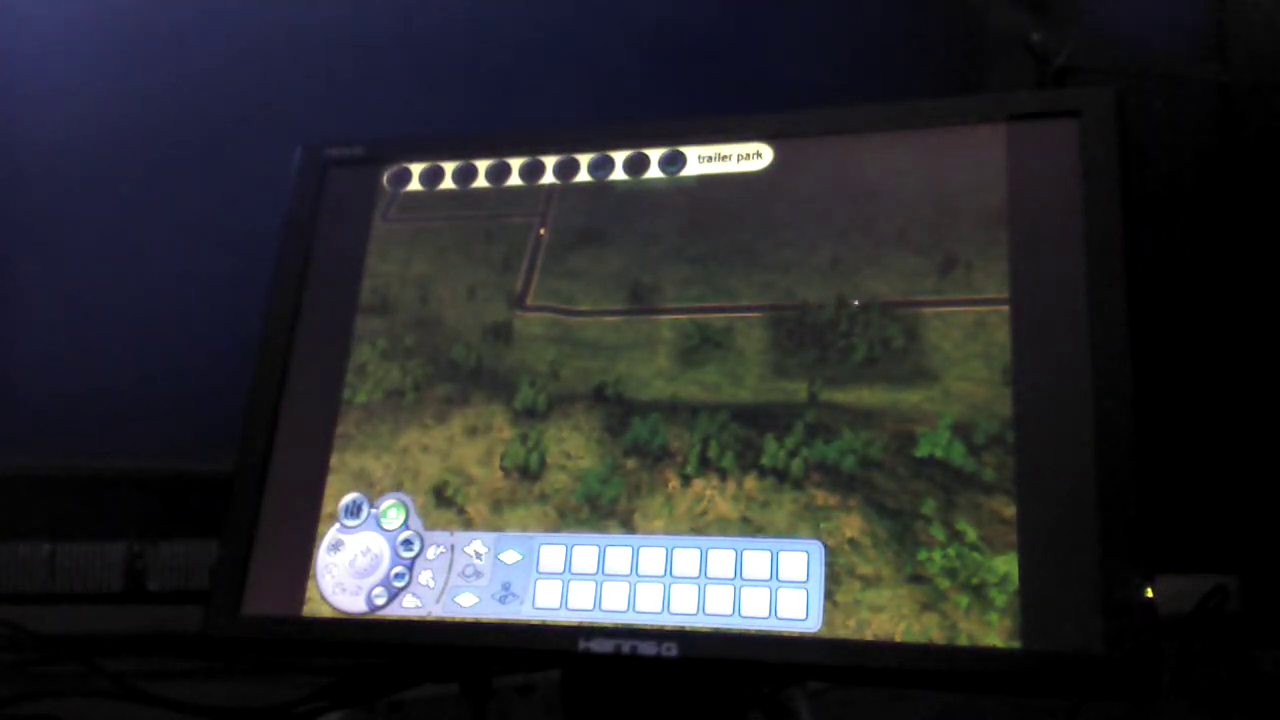
Step: Place the small two-bedroom house lot beside the road and open the green lot's details
click(476, 549)
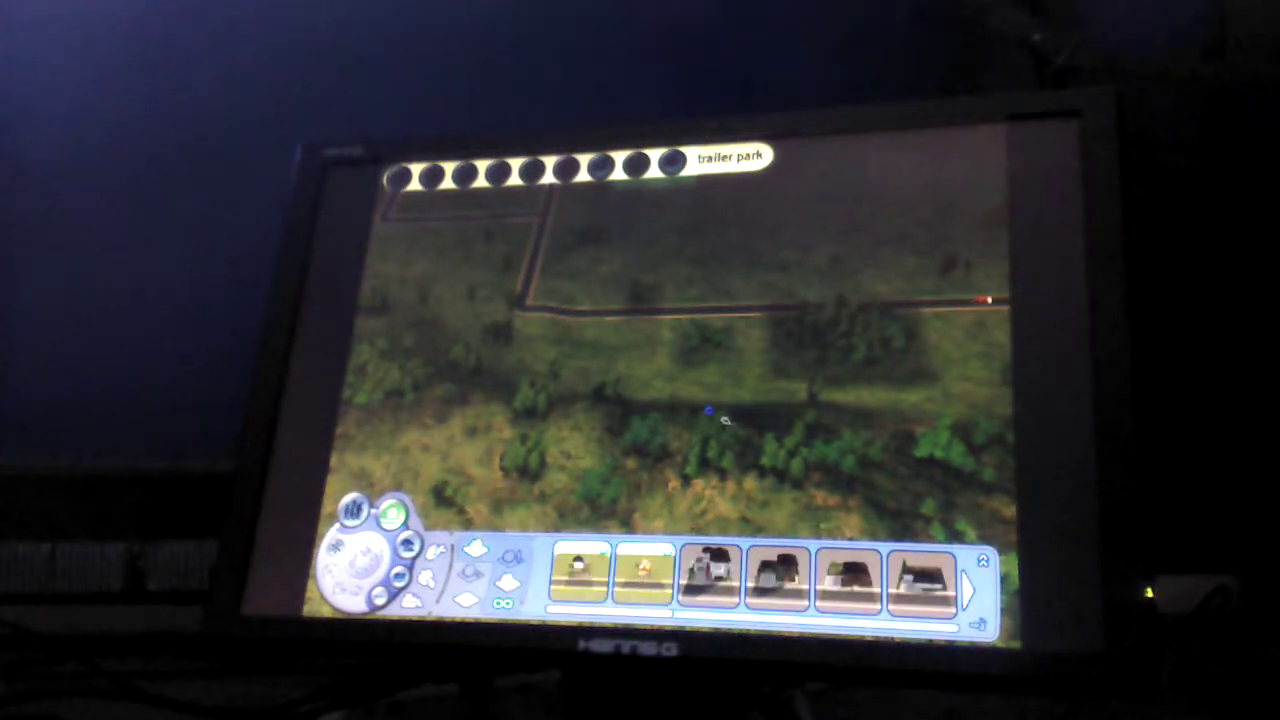
key(Up)
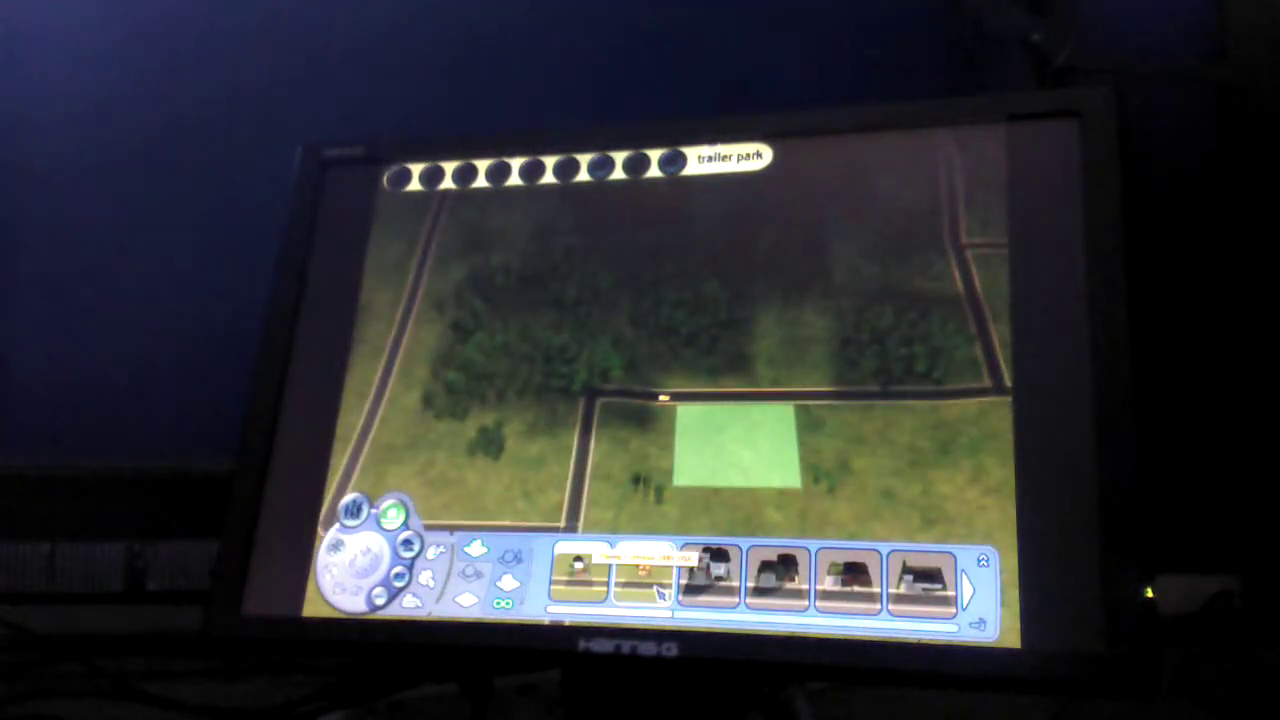
click(659, 593)
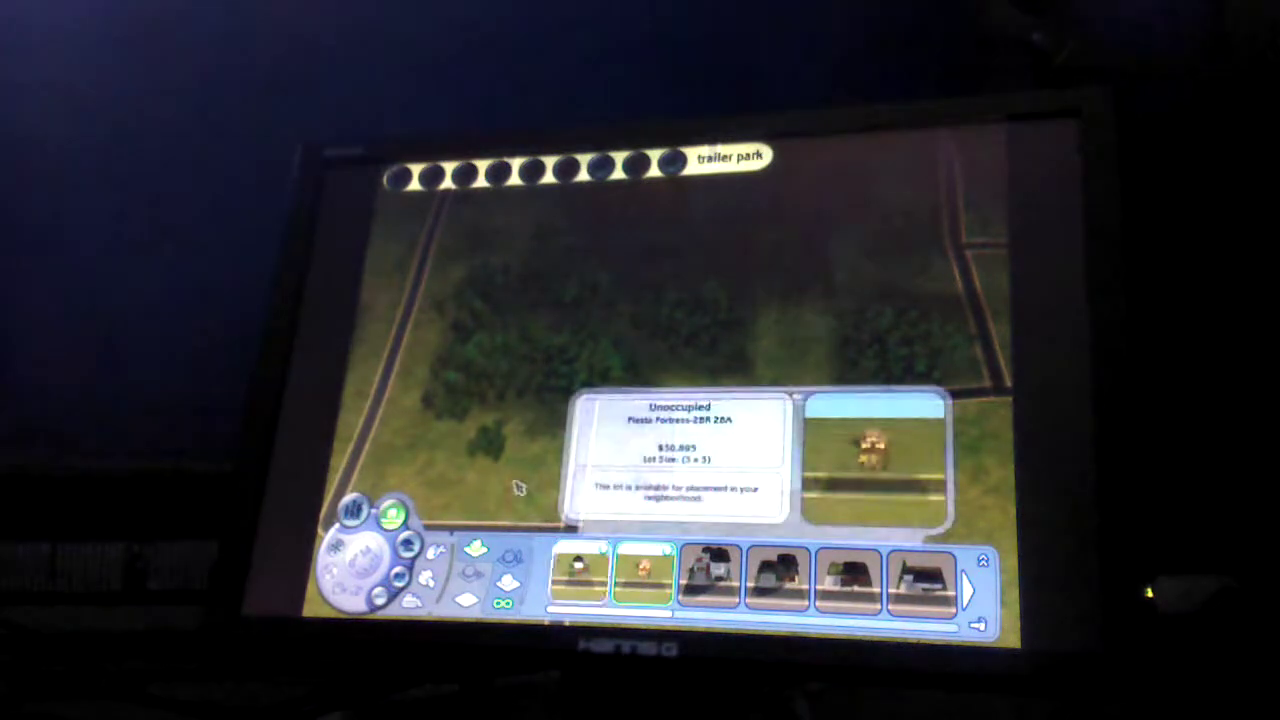
key(Down)
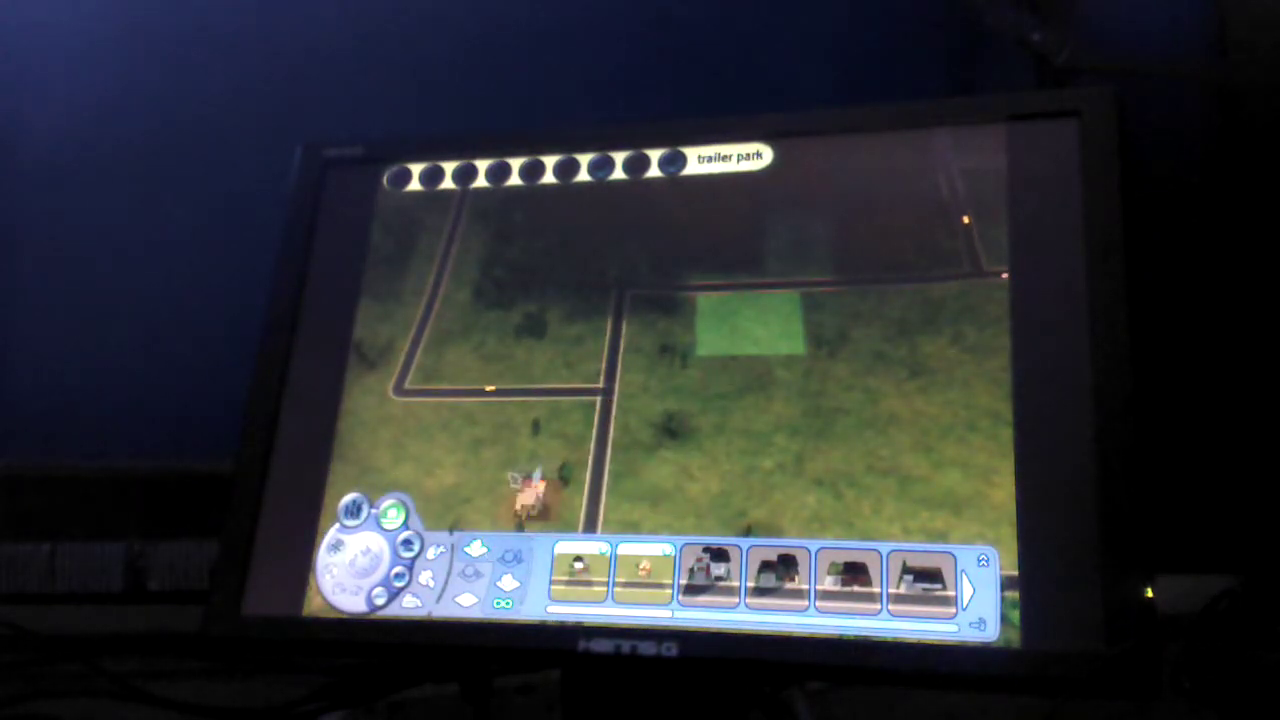
click(353, 510)
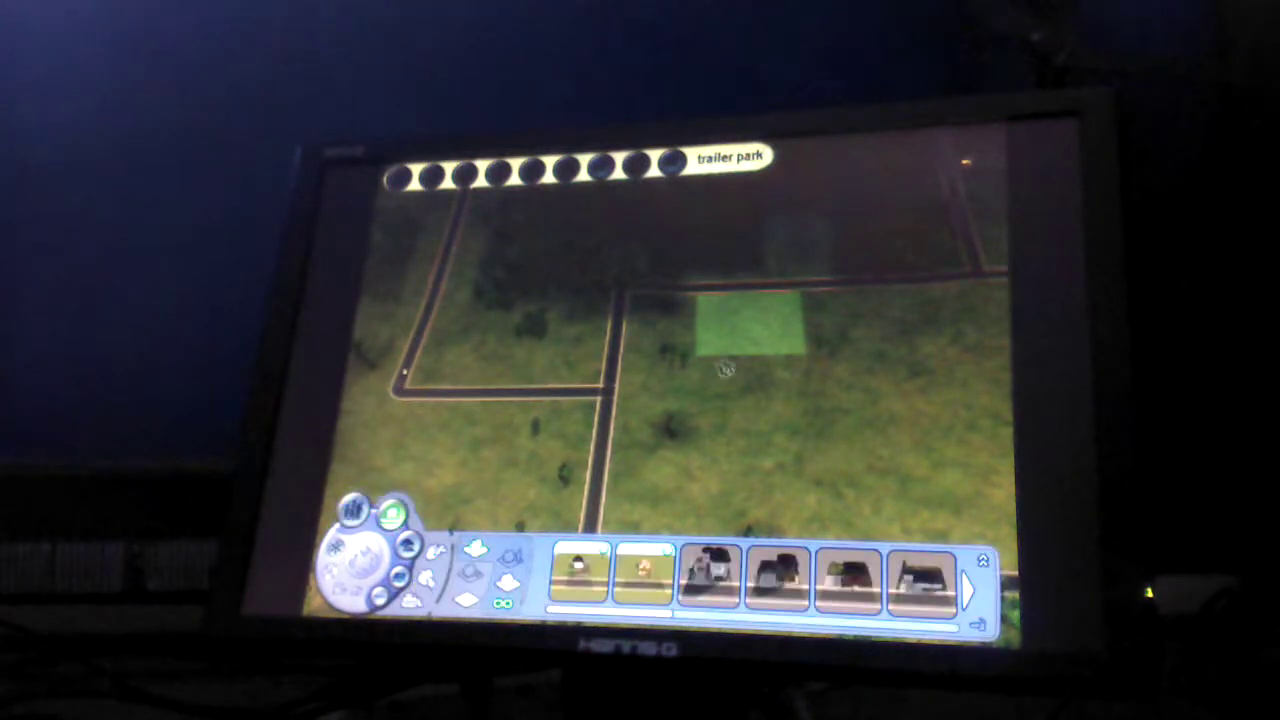
click(745, 343)
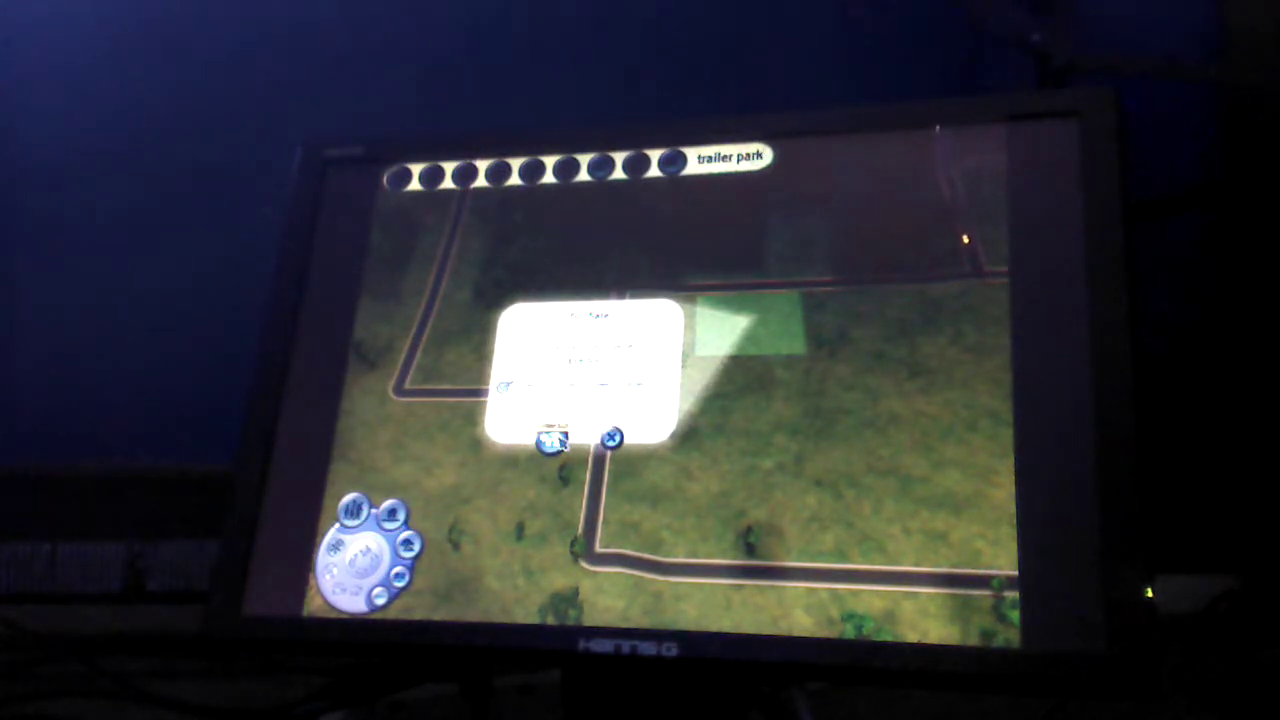
Step: Enter the lot and rotate the camera until the road is back in view
click(552, 441)
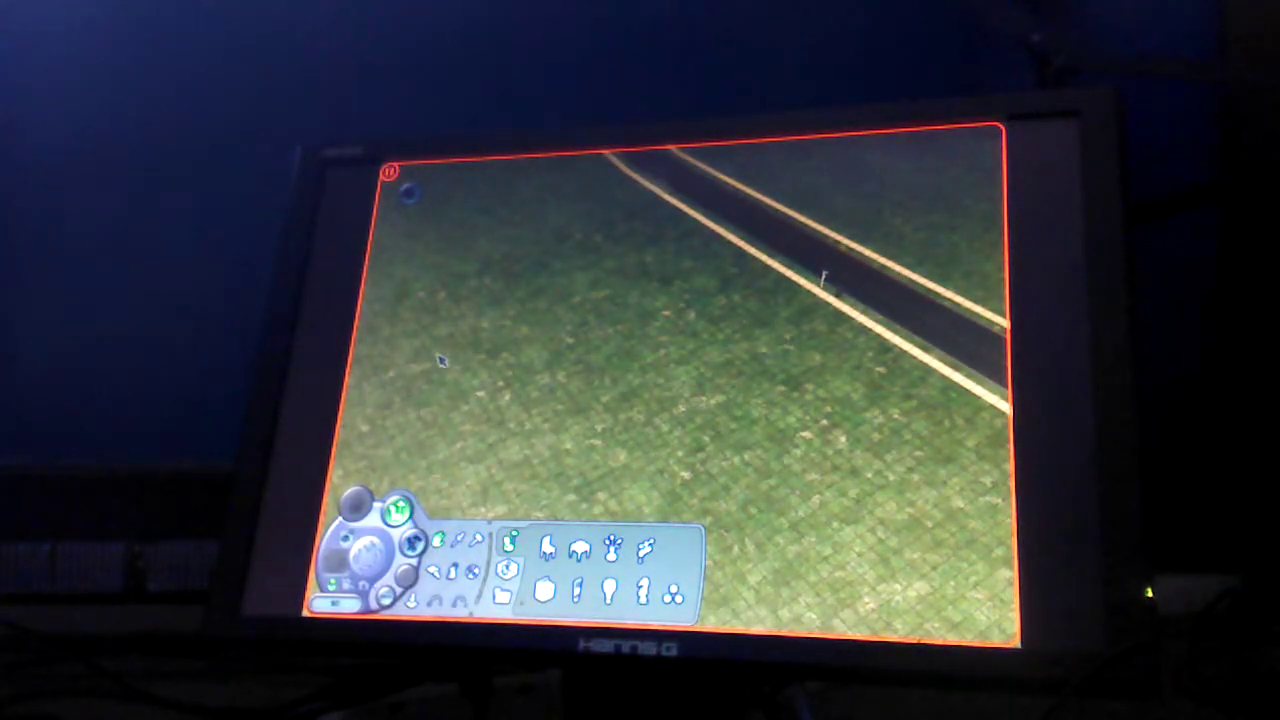
key(comma)
key(period)
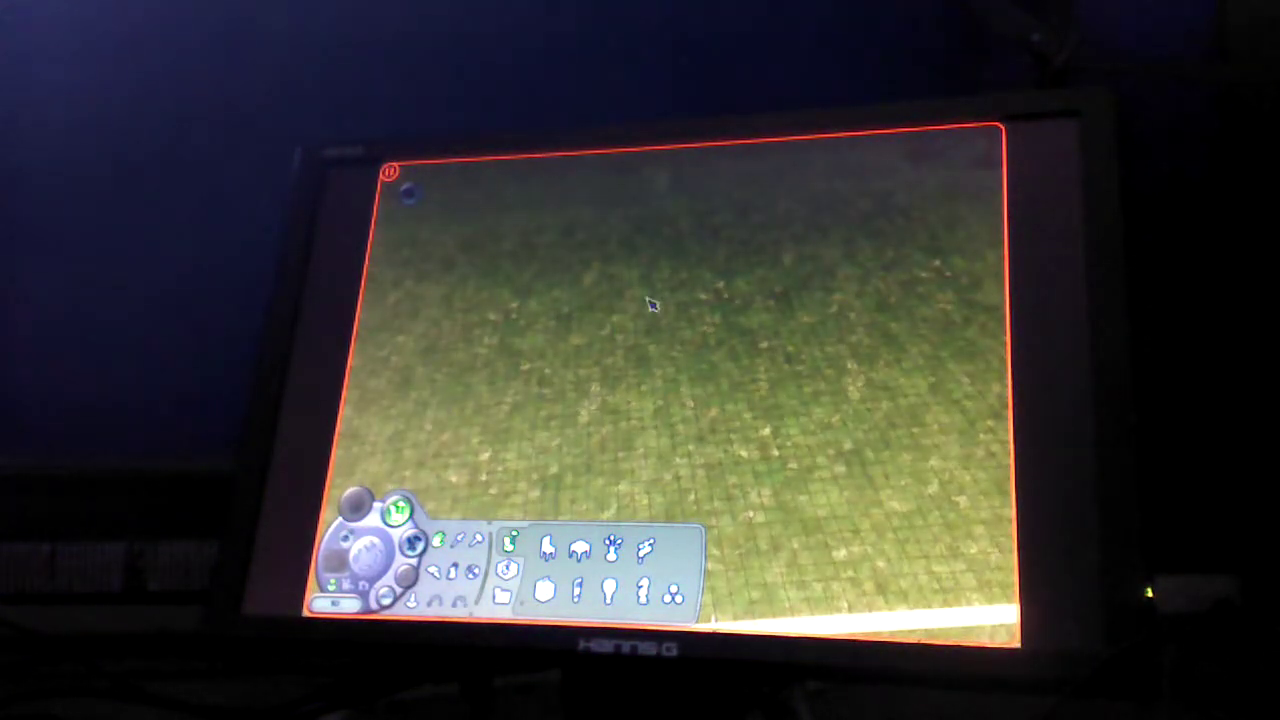
key(s)
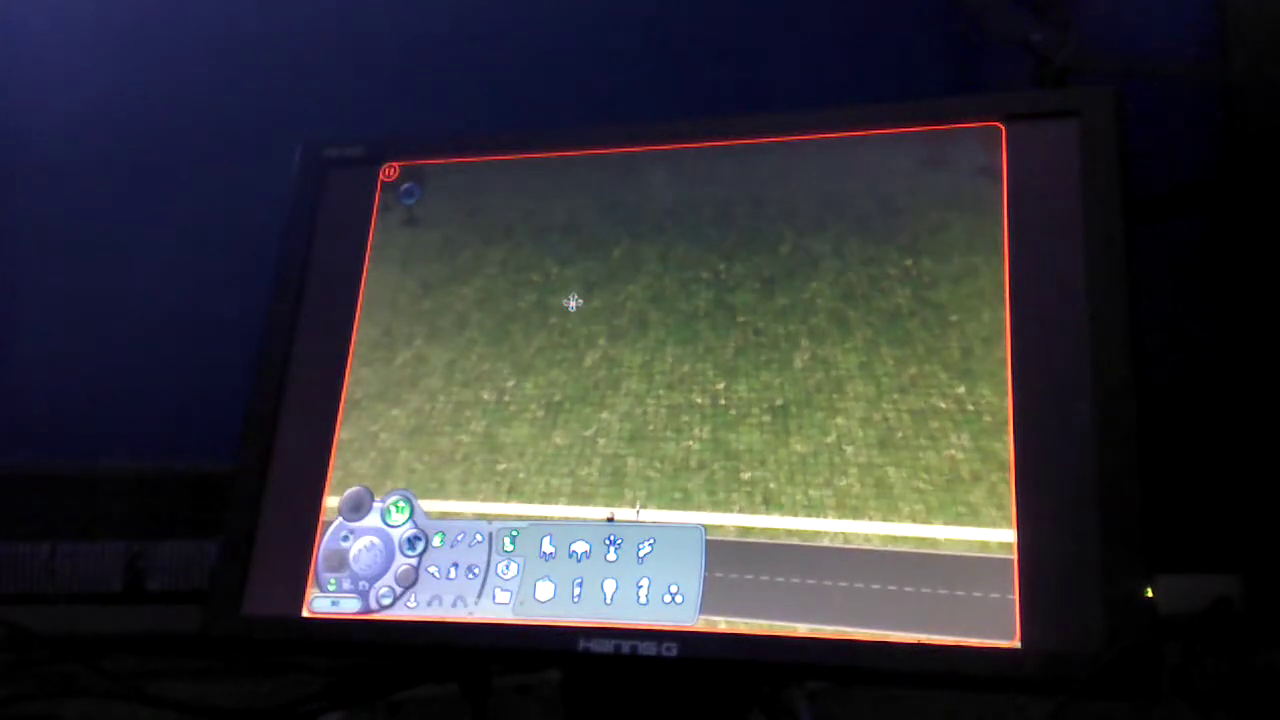
Step: In build mode, draw the top, right and lower walls of the long outline
key(F3)
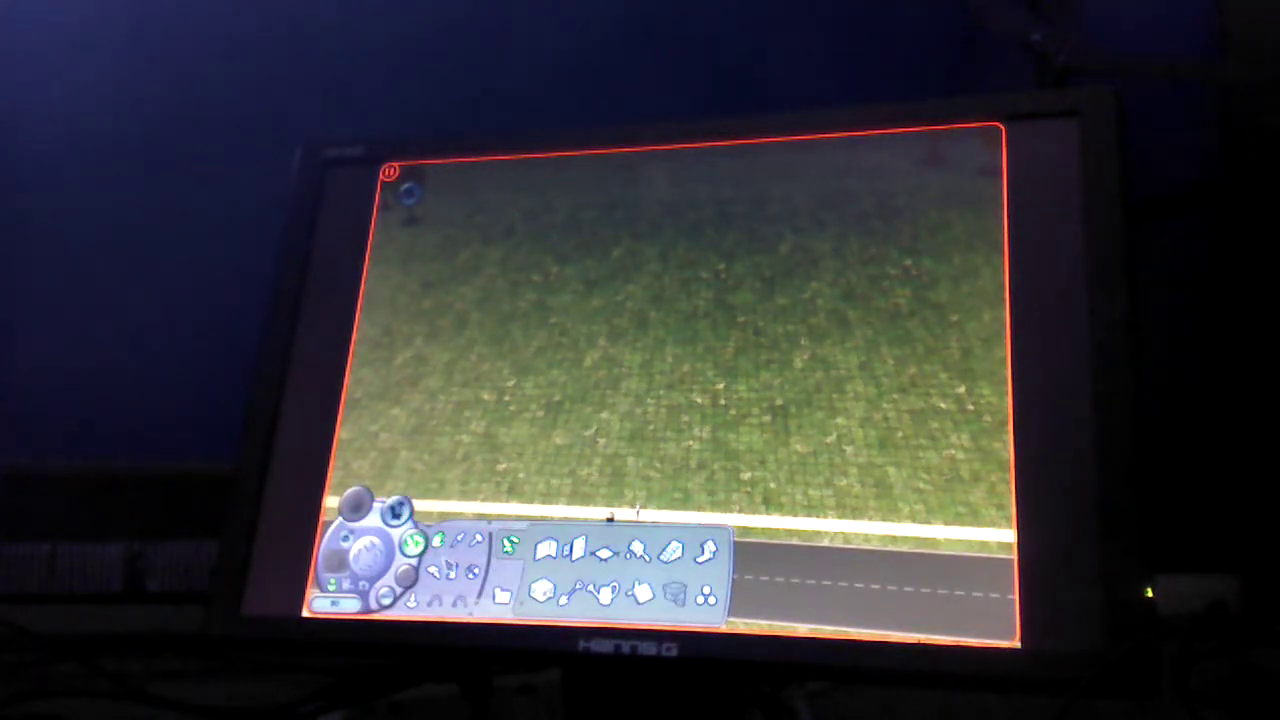
click(548, 552)
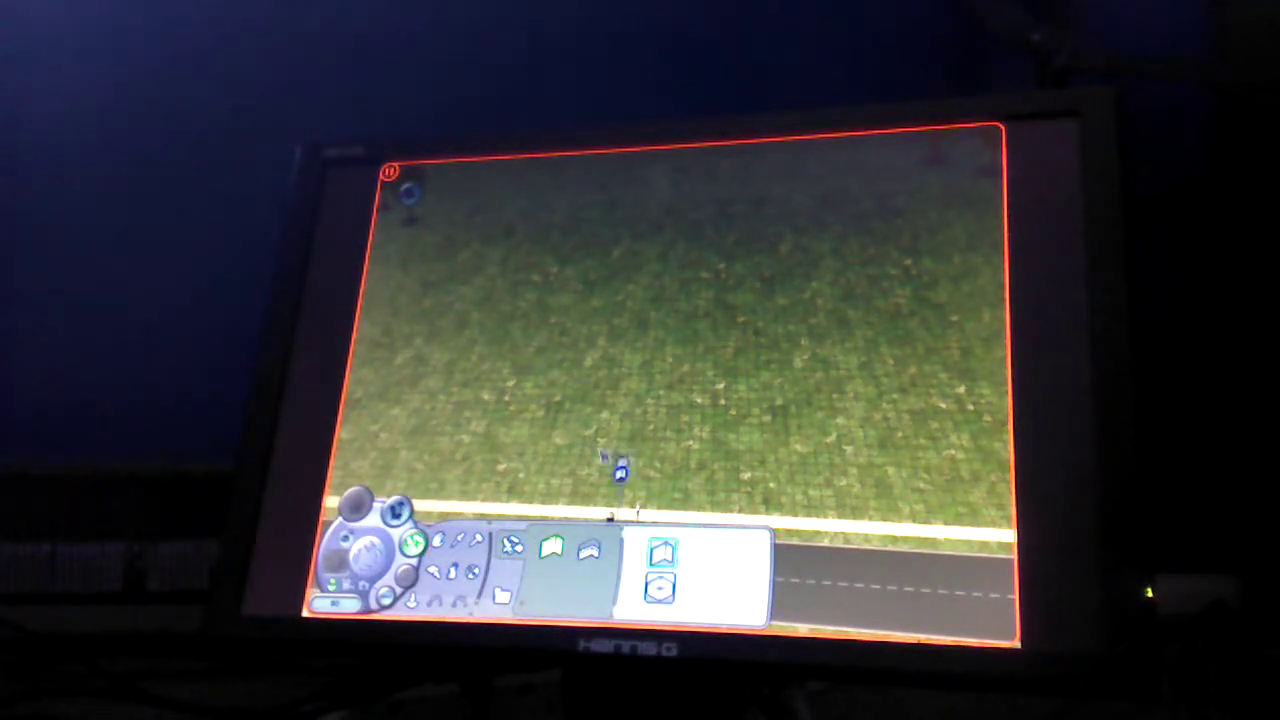
scroll(620, 470, up, 2)
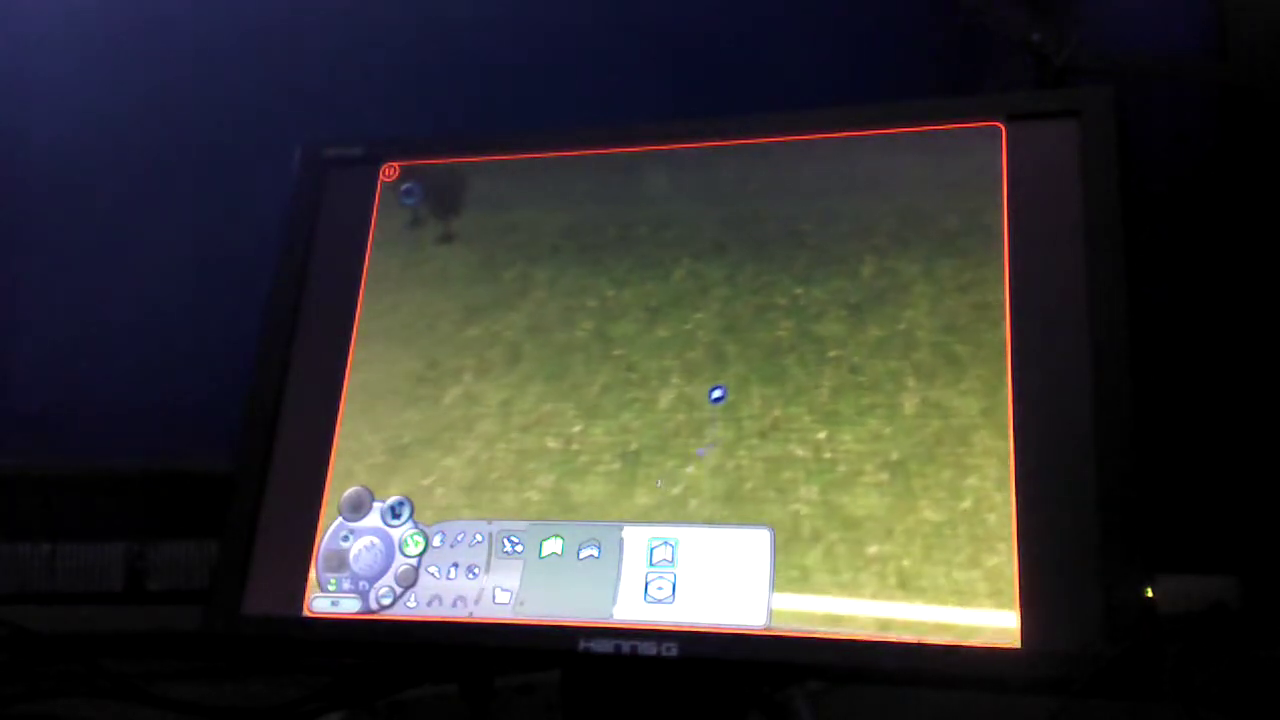
scroll(706, 448, down, 1)
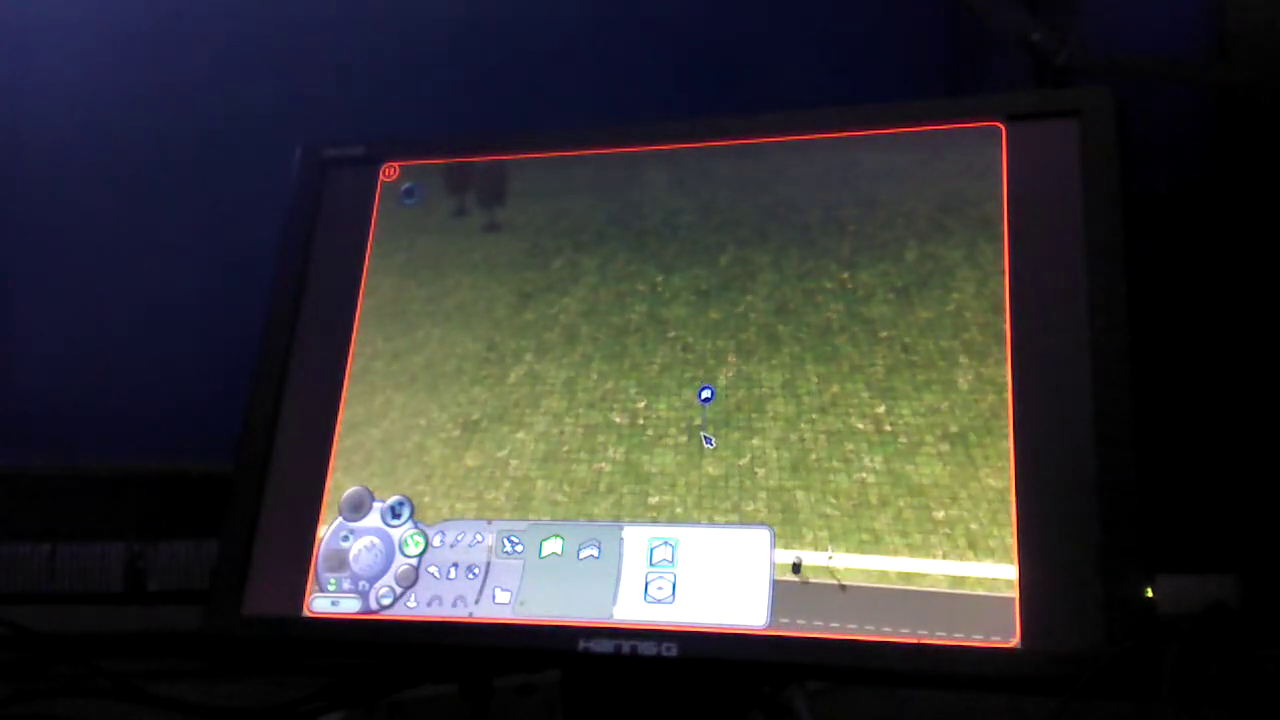
mouse_move(705, 435)
mouse_down()
mouse_move(535, 427)
mouse_move(561, 361)
mouse_up()
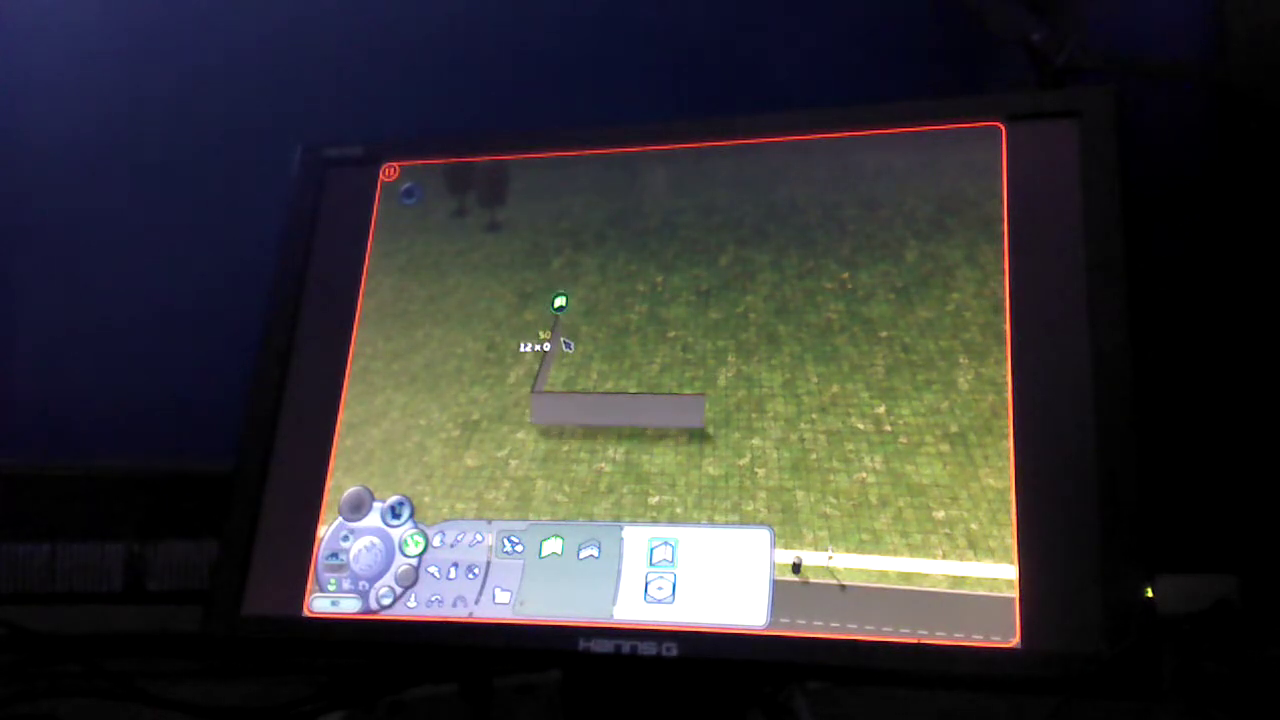
mouse_move(561, 361)
mouse_down()
mouse_move(577, 352)
mouse_move(558, 309)
mouse_move(945, 330)
mouse_up()
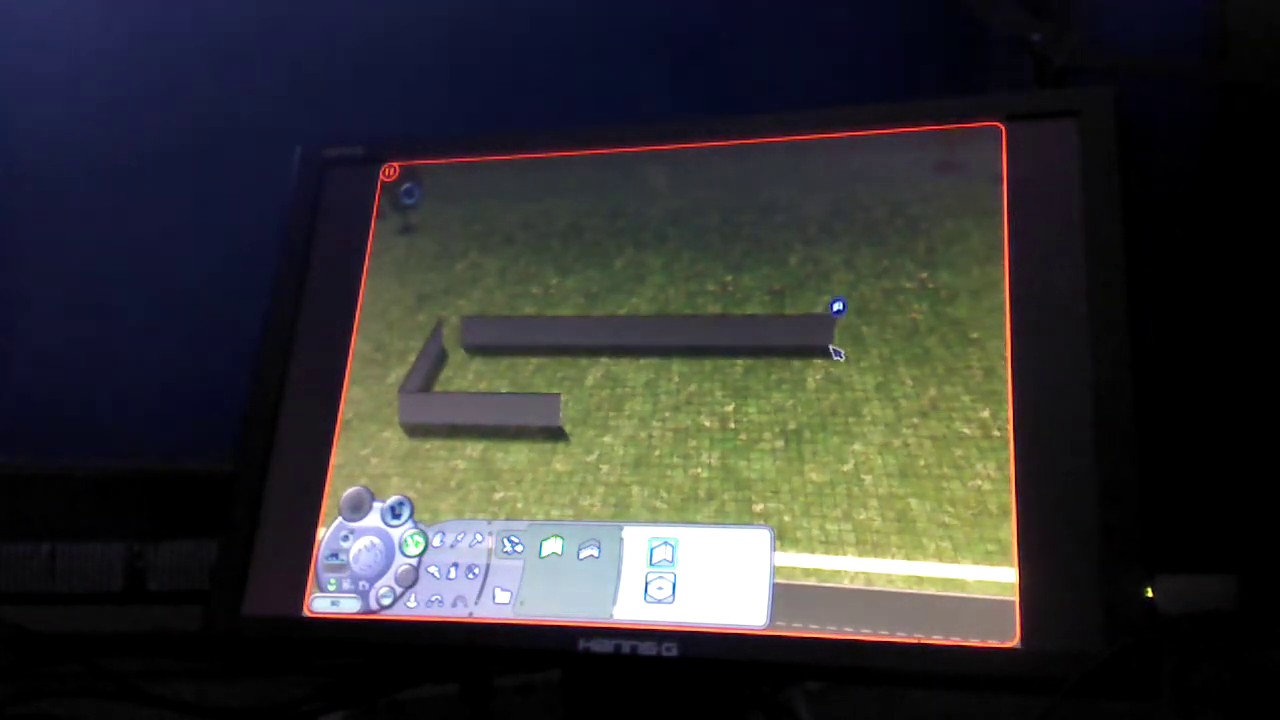
drag(836, 350, 884, 352)
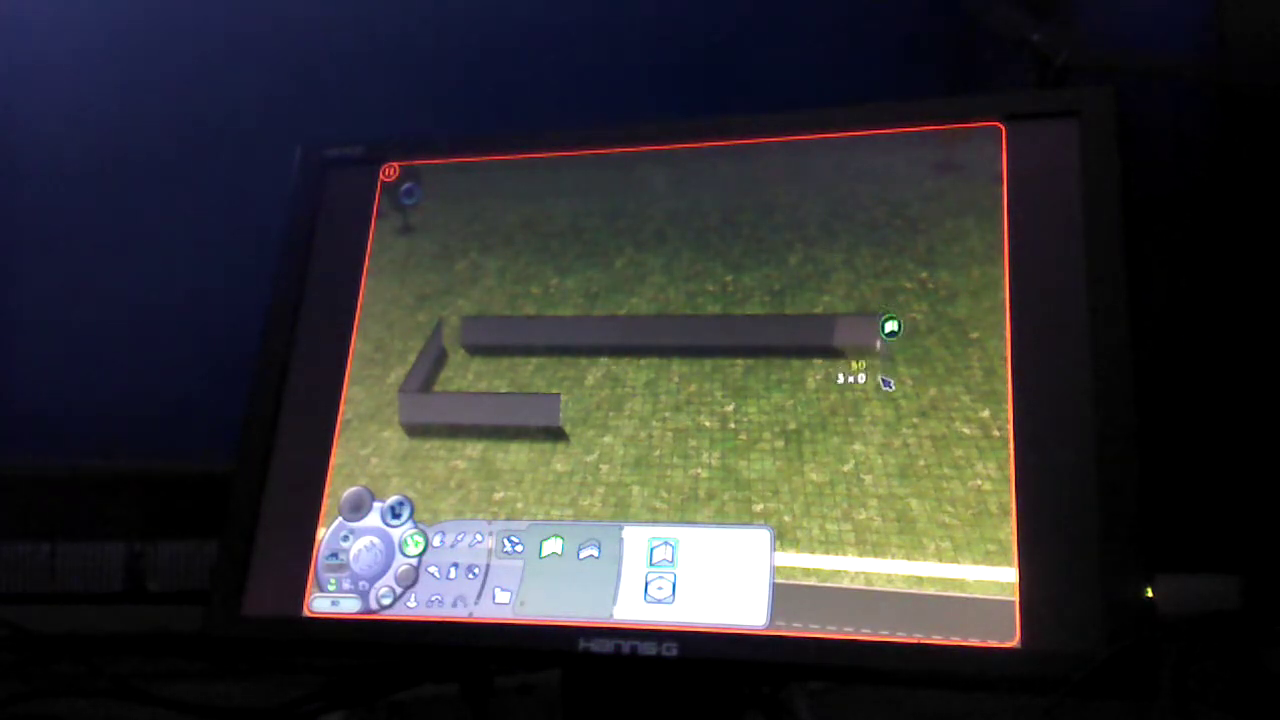
drag(884, 360, 890, 432)
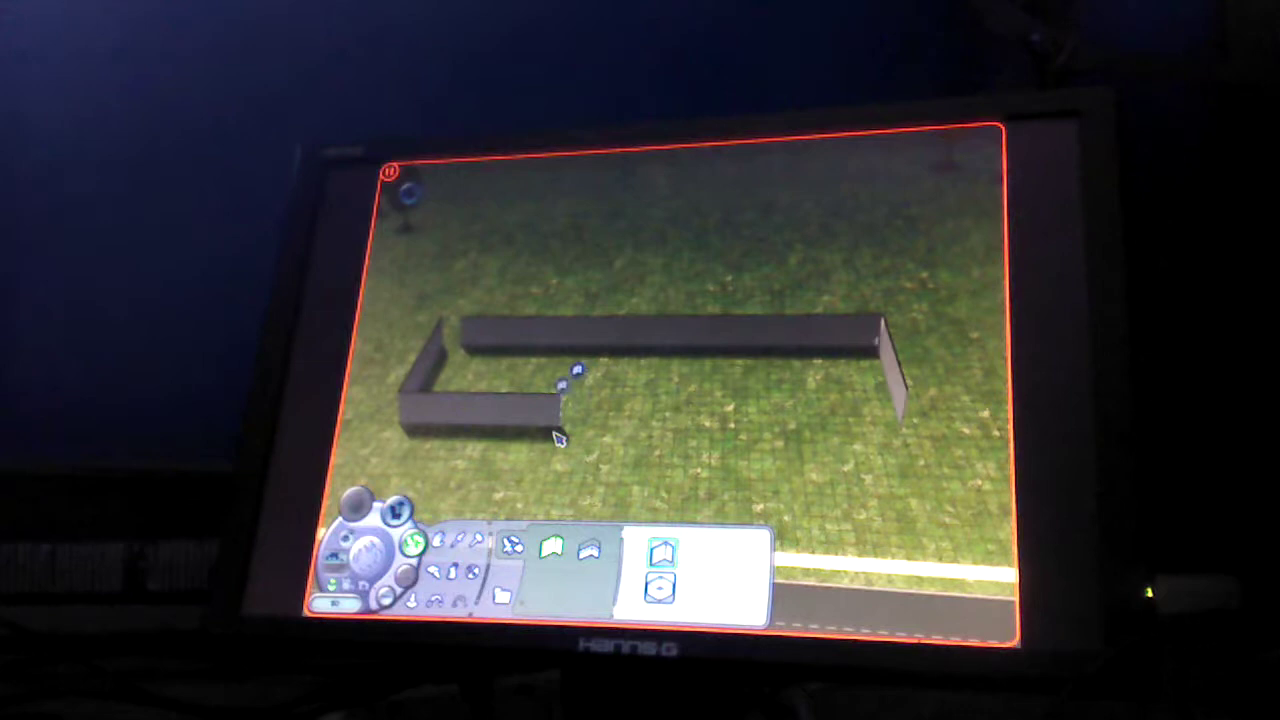
drag(561, 386, 912, 392)
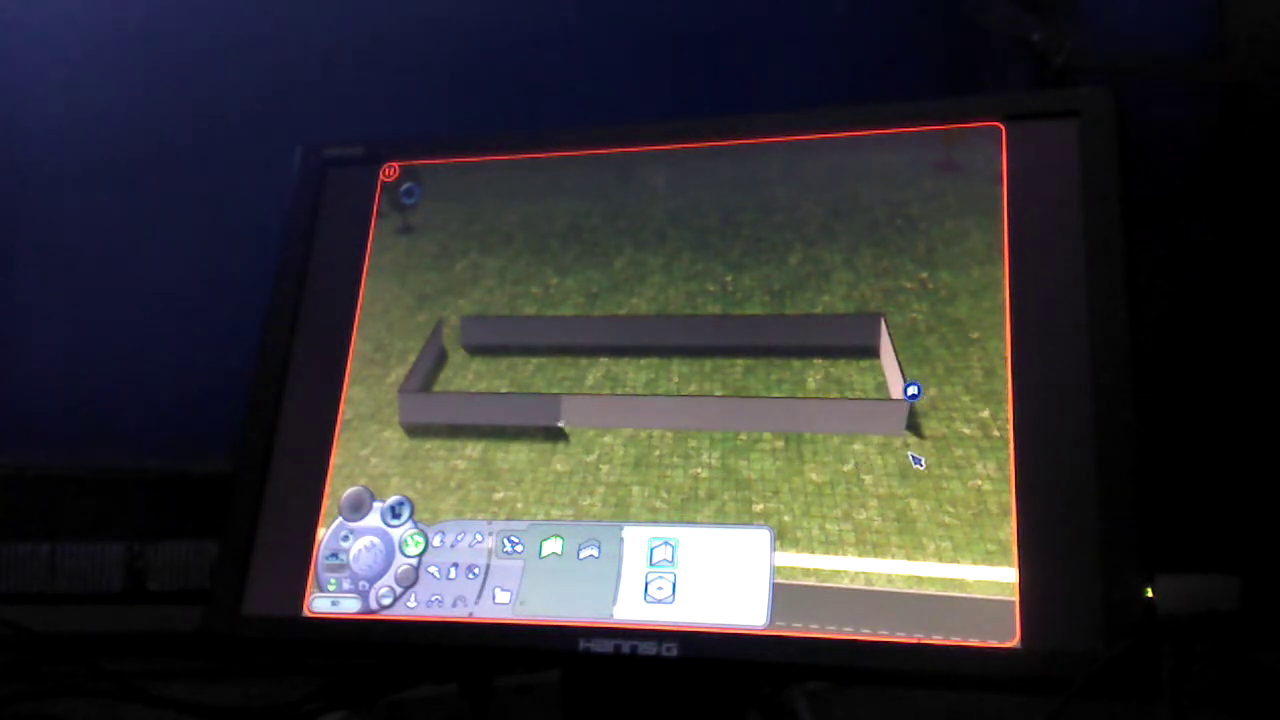
drag(915, 458, 915, 455)
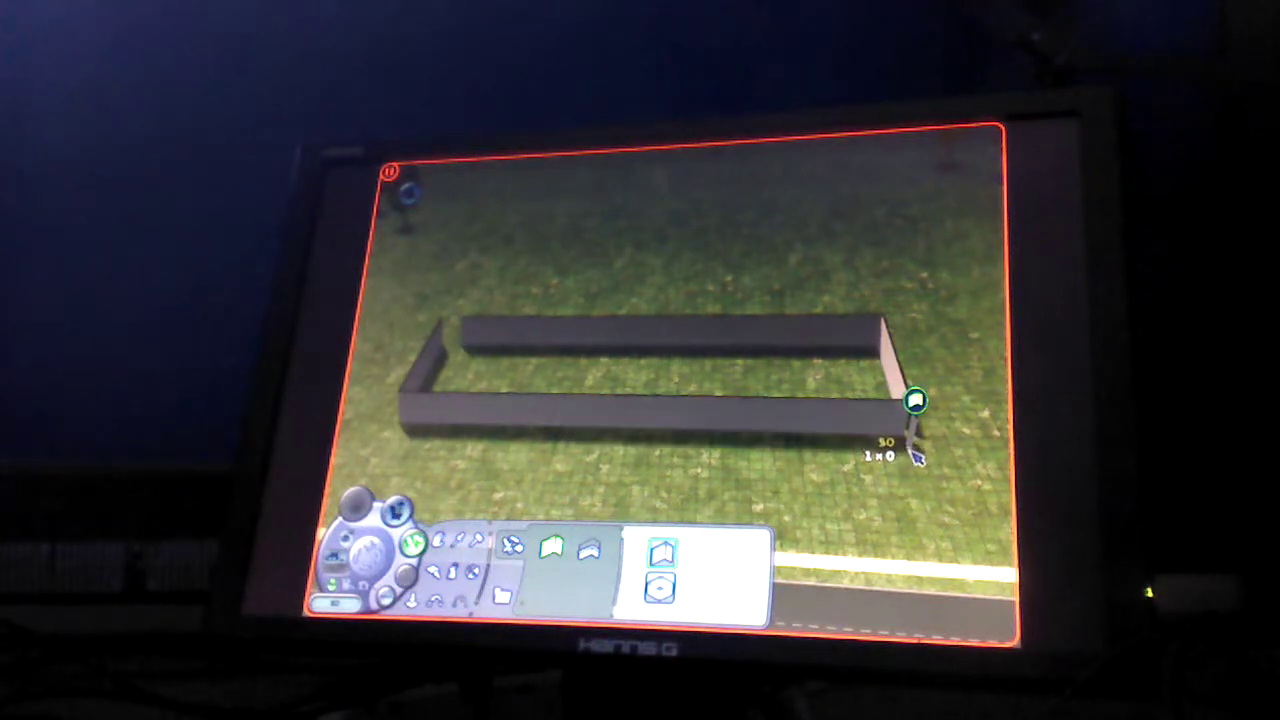
Step: Draw the final wall segments that close the long rectangle
key(period)
scroll(932, 432, up, 3)
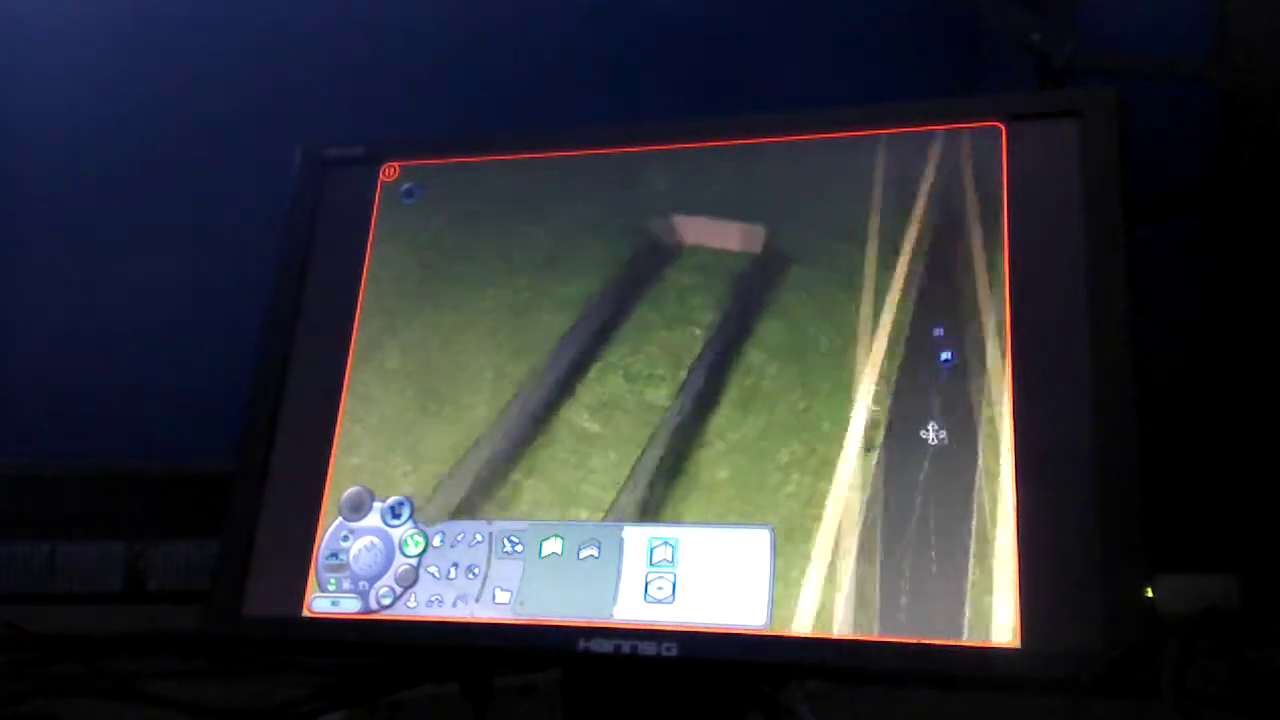
scroll(932, 432, down, 2)
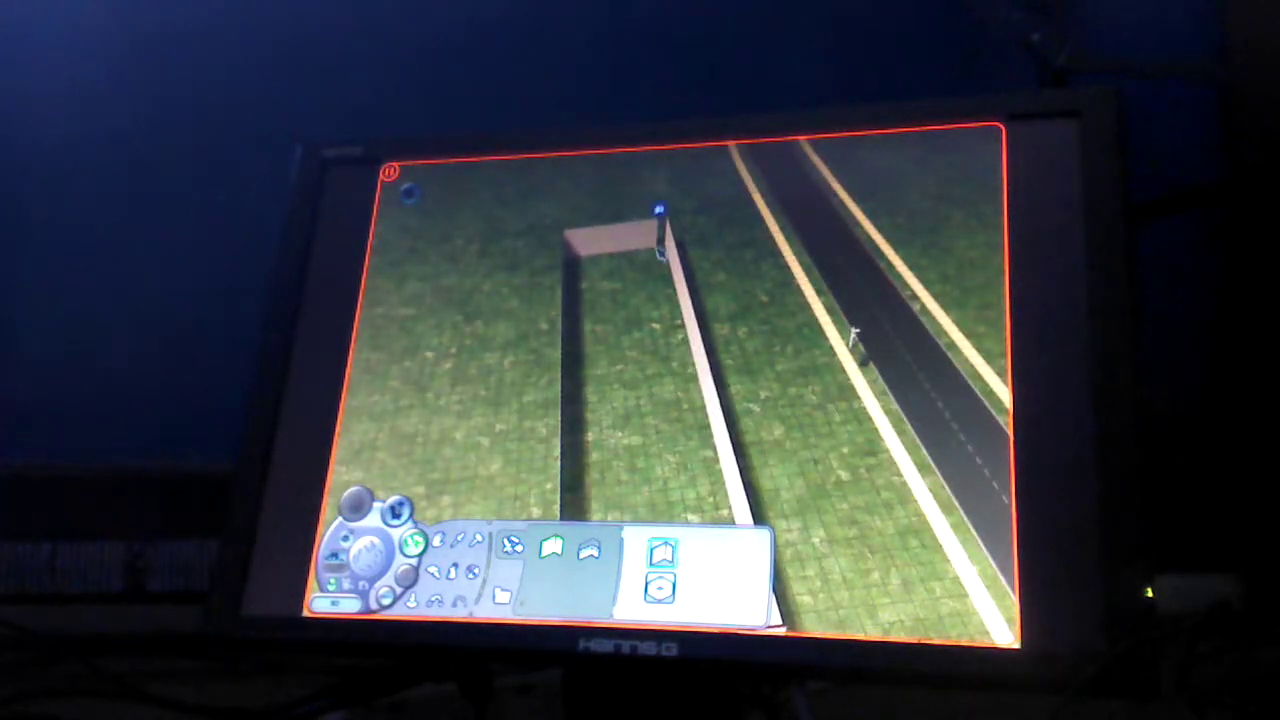
click(659, 210)
drag(778, 190, 703, 435)
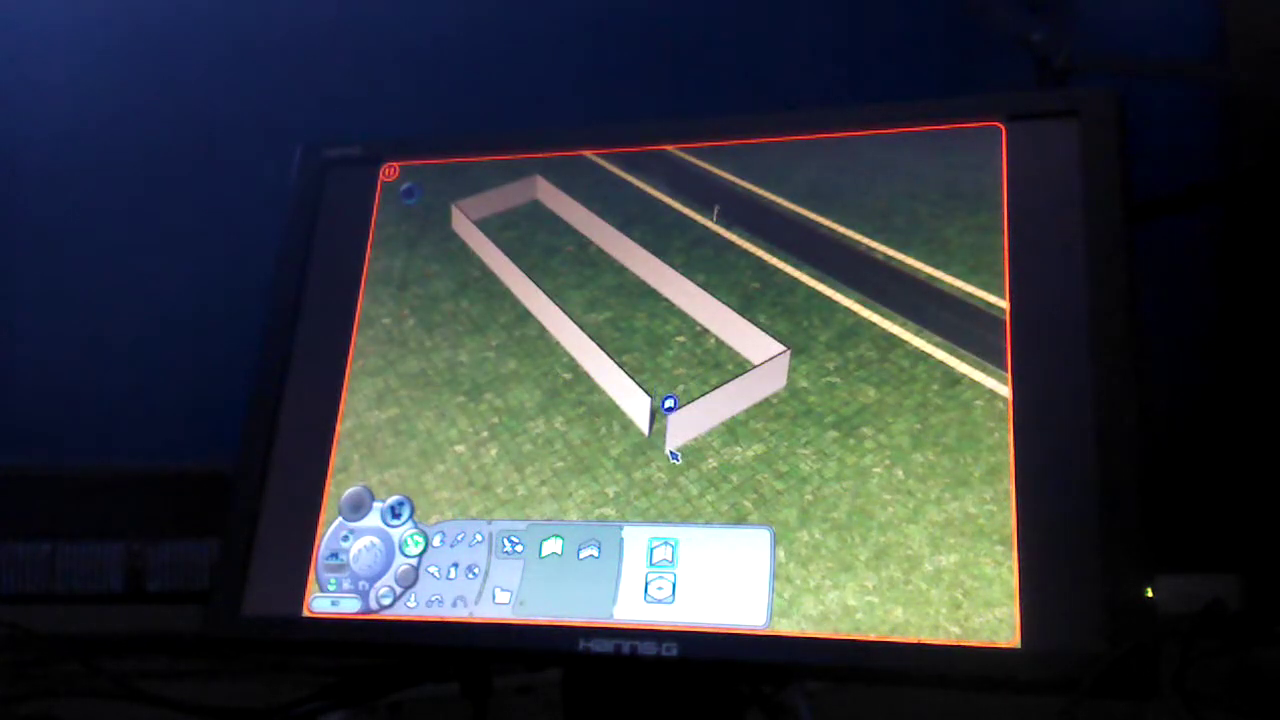
click(678, 461)
drag(670, 456, 655, 448)
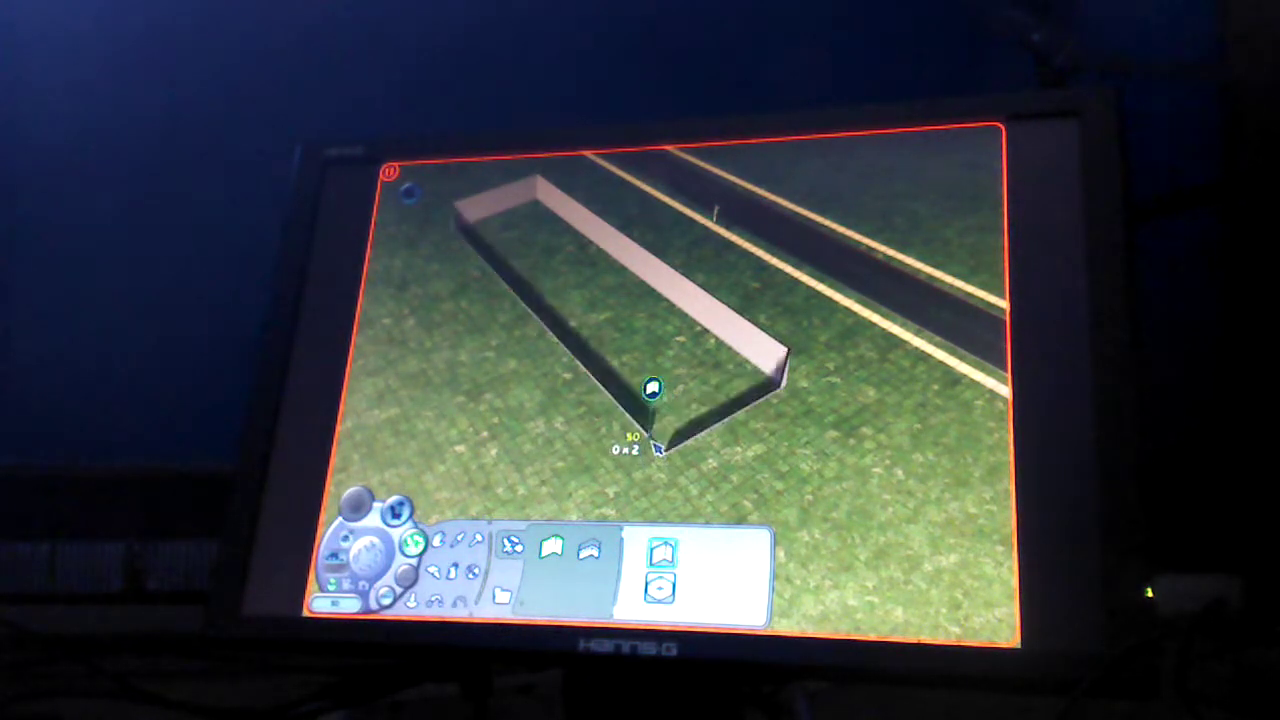
scroll(651, 388, up, 3)
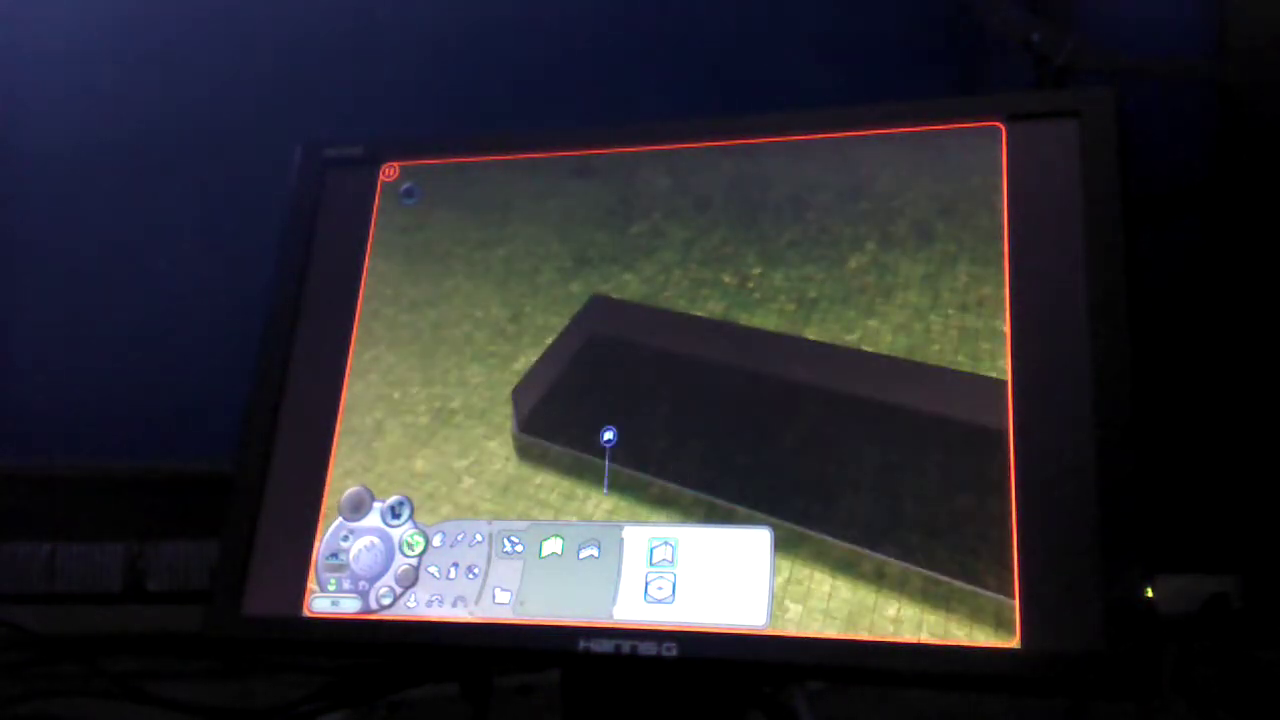
Step: Browse the floor tile categories and pages, including patterned and wood floors
click(509, 546)
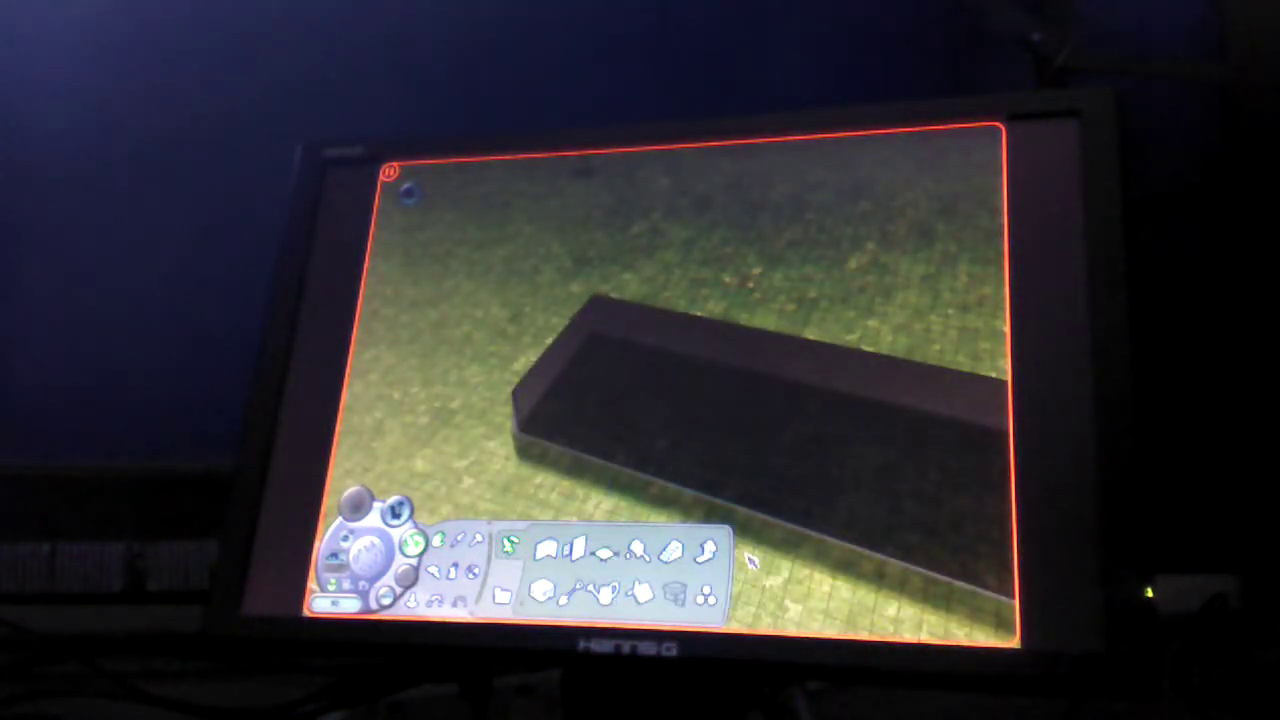
click(605, 553)
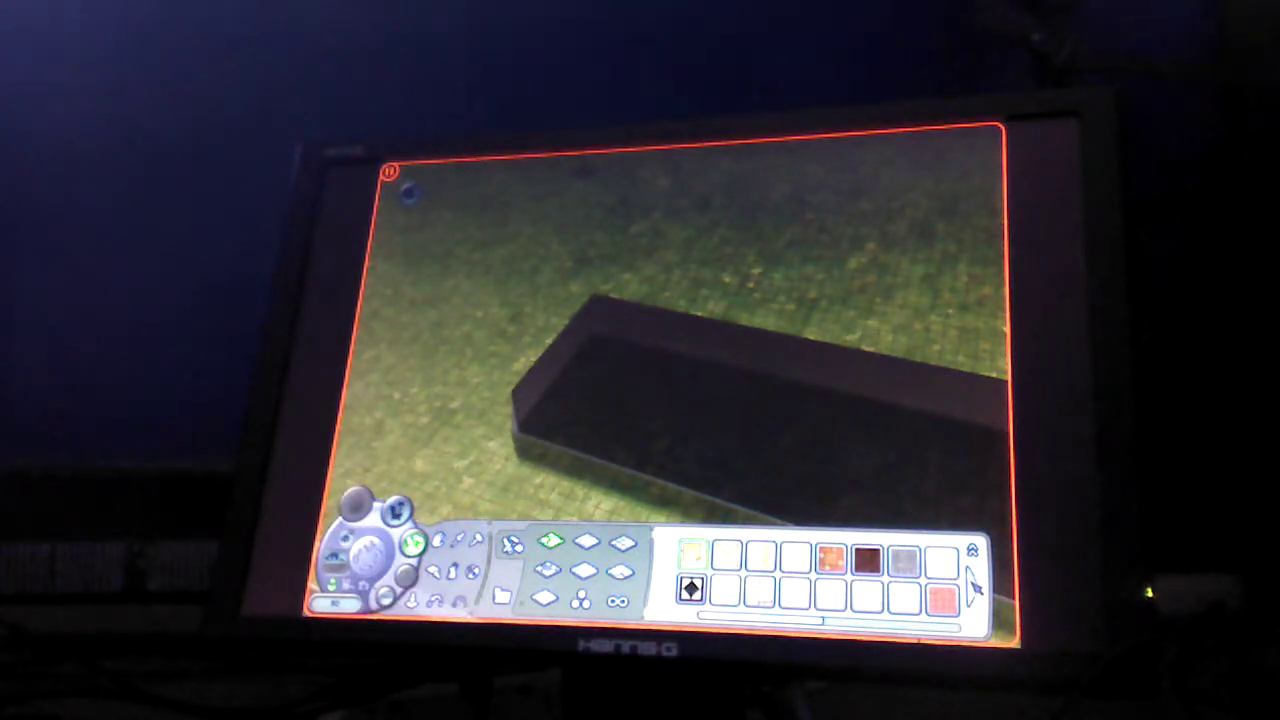
click(975, 586)
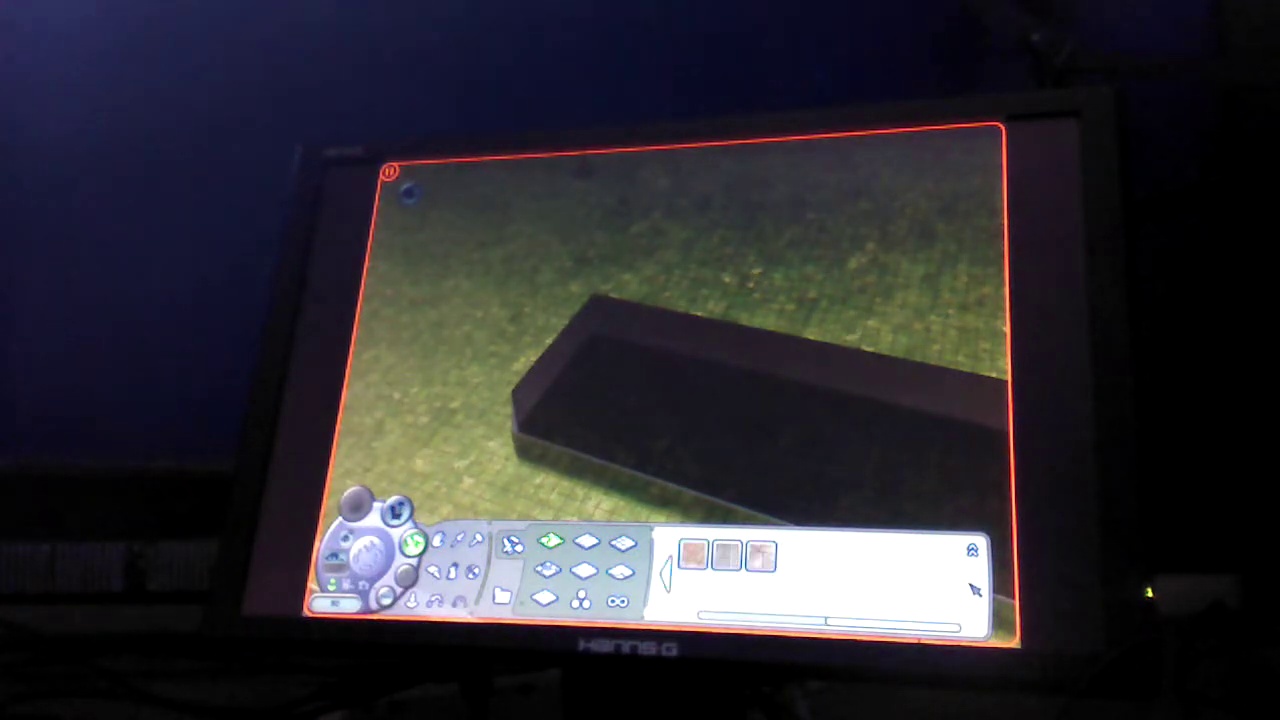
click(669, 574)
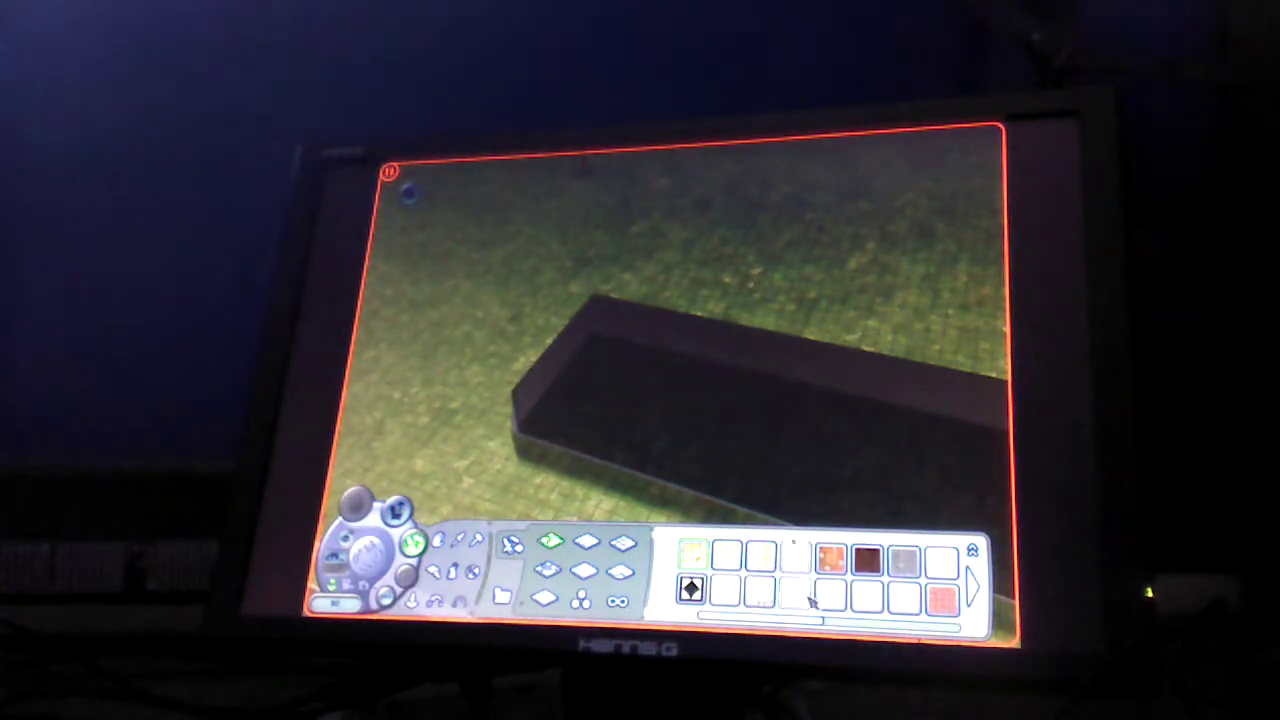
click(590, 542)
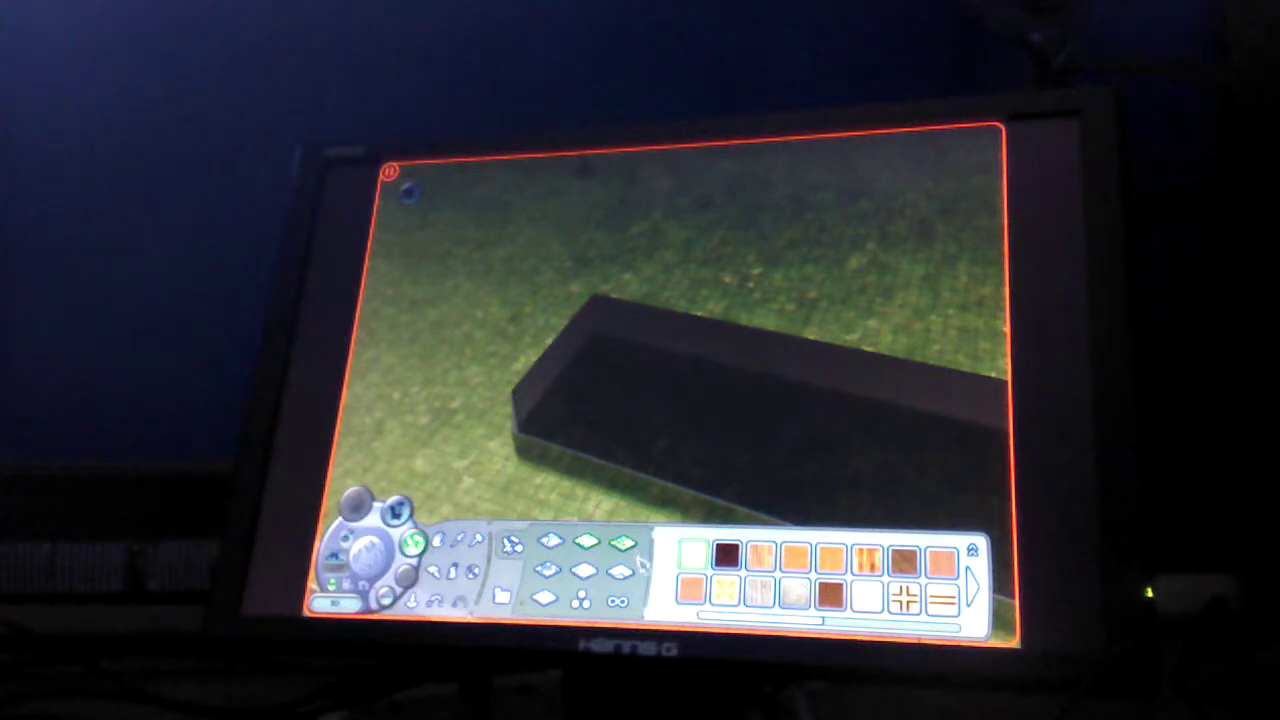
click(621, 572)
click(616, 576)
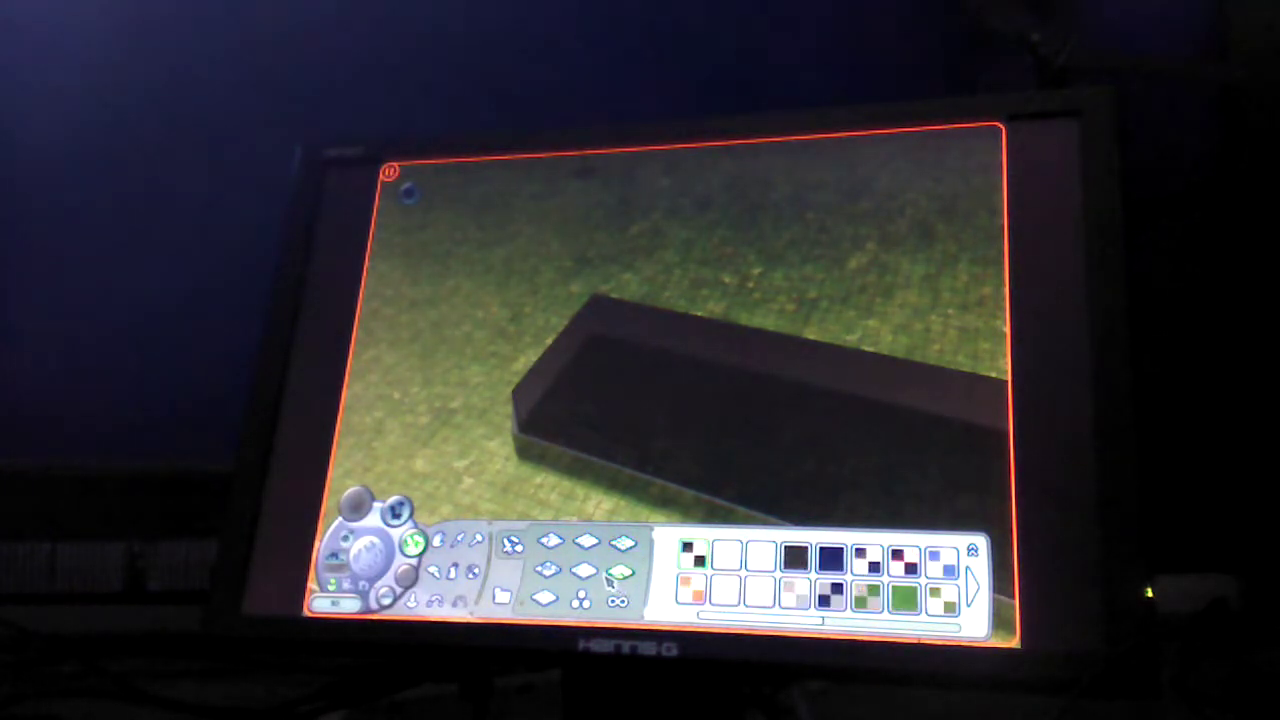
click(578, 572)
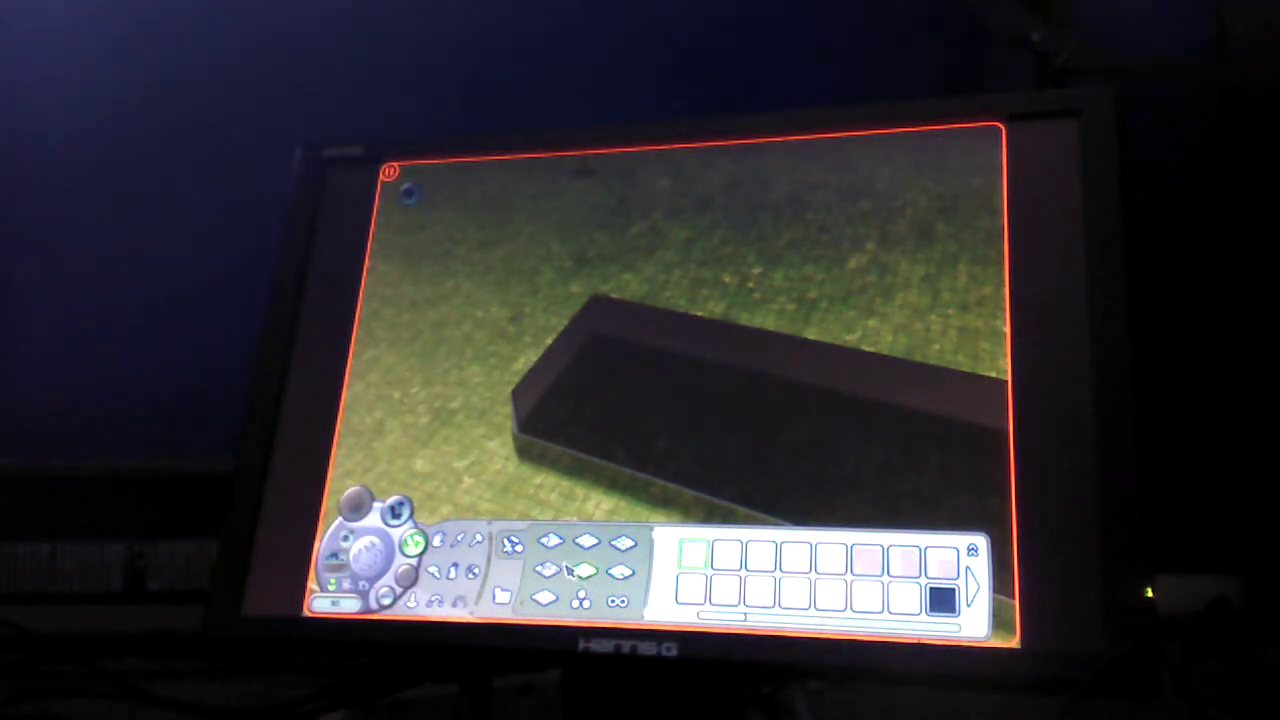
click(547, 569)
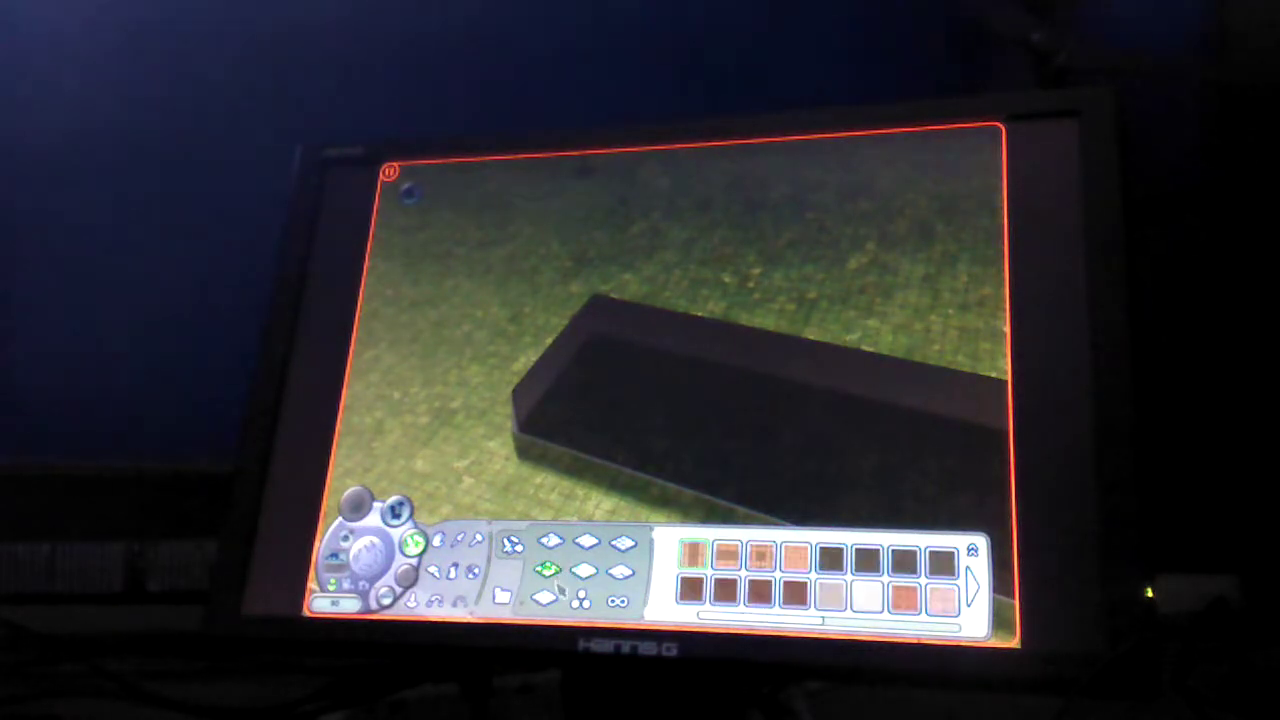
click(546, 600)
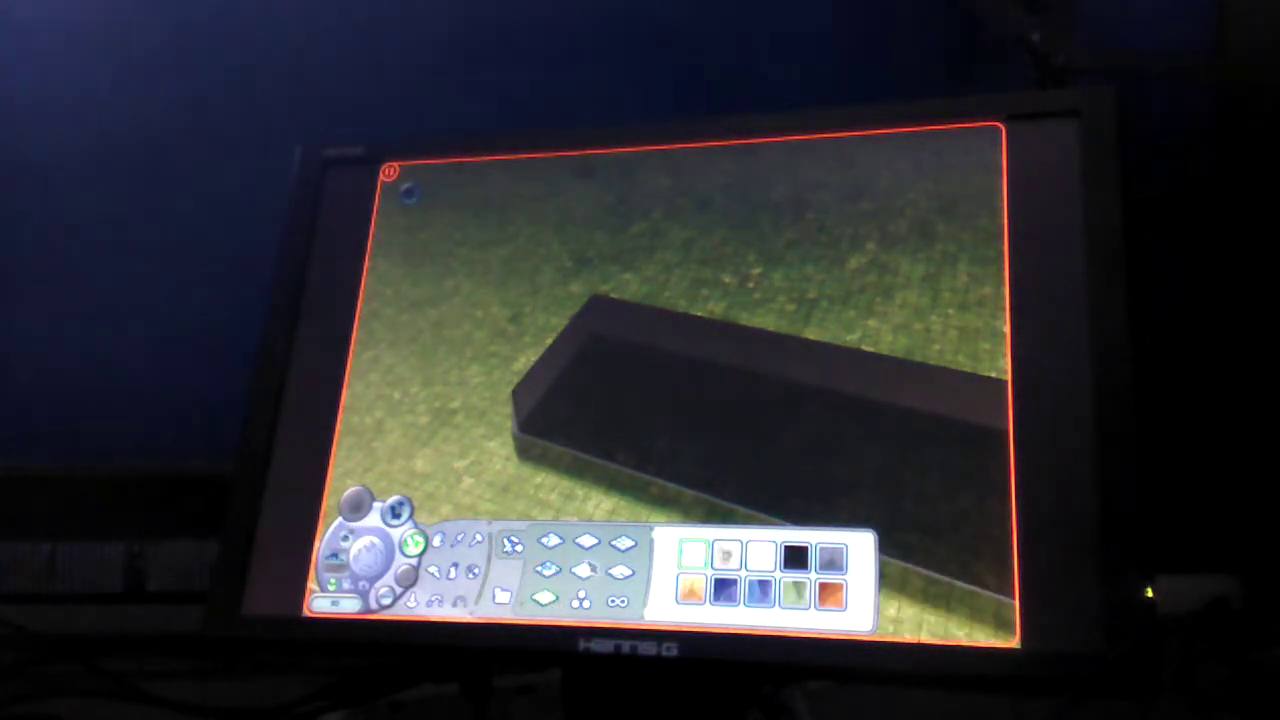
click(586, 541)
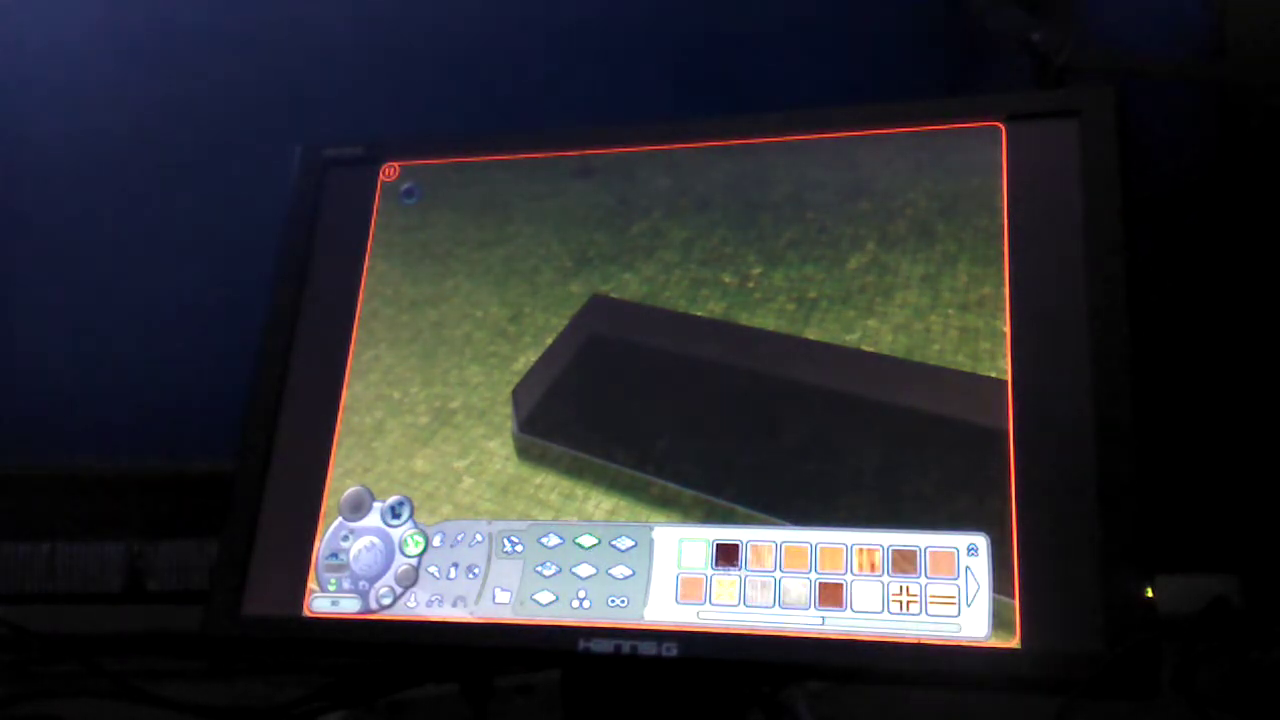
Step: Lay a dark tile across the whole 11x45 area inside the walls
click(980, 594)
click(738, 558)
mouse_move(590, 344)
mouse_down()
mouse_move(648, 438)
mouse_move(1000, 360)
mouse_move(907, 410)
mouse_up()
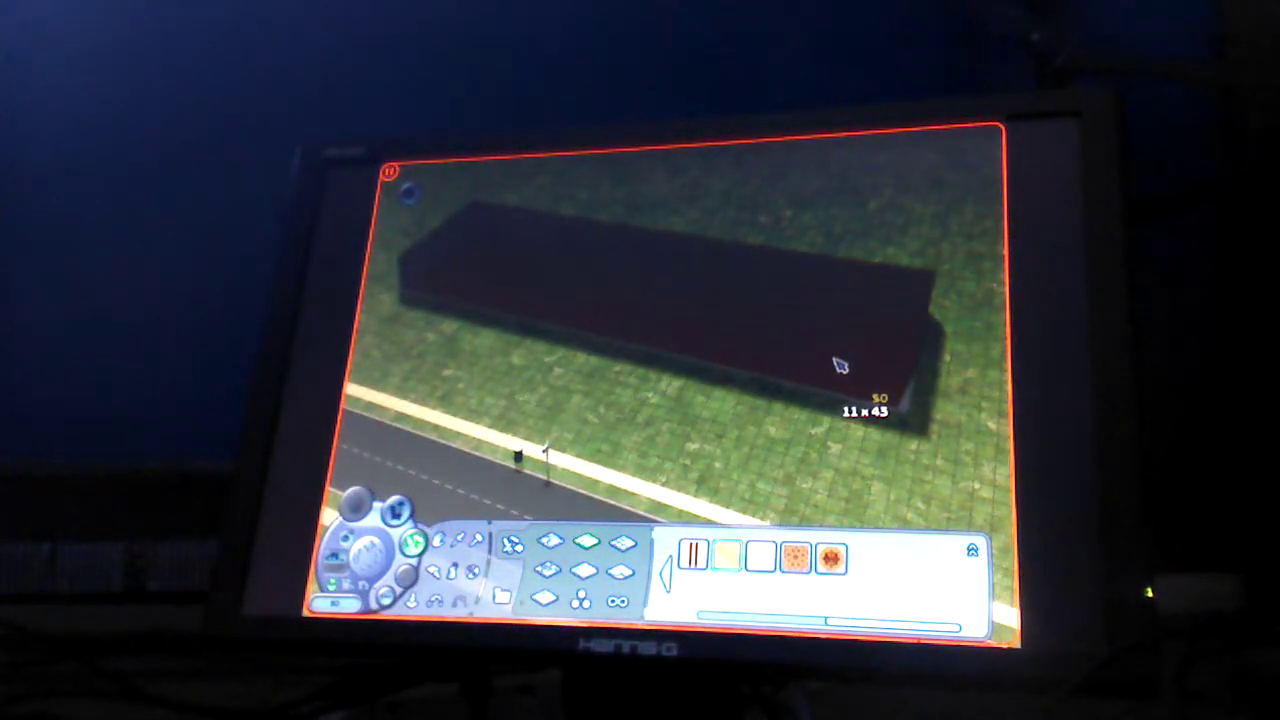
drag(905, 408, 894, 360)
scroll(771, 357, up, 3)
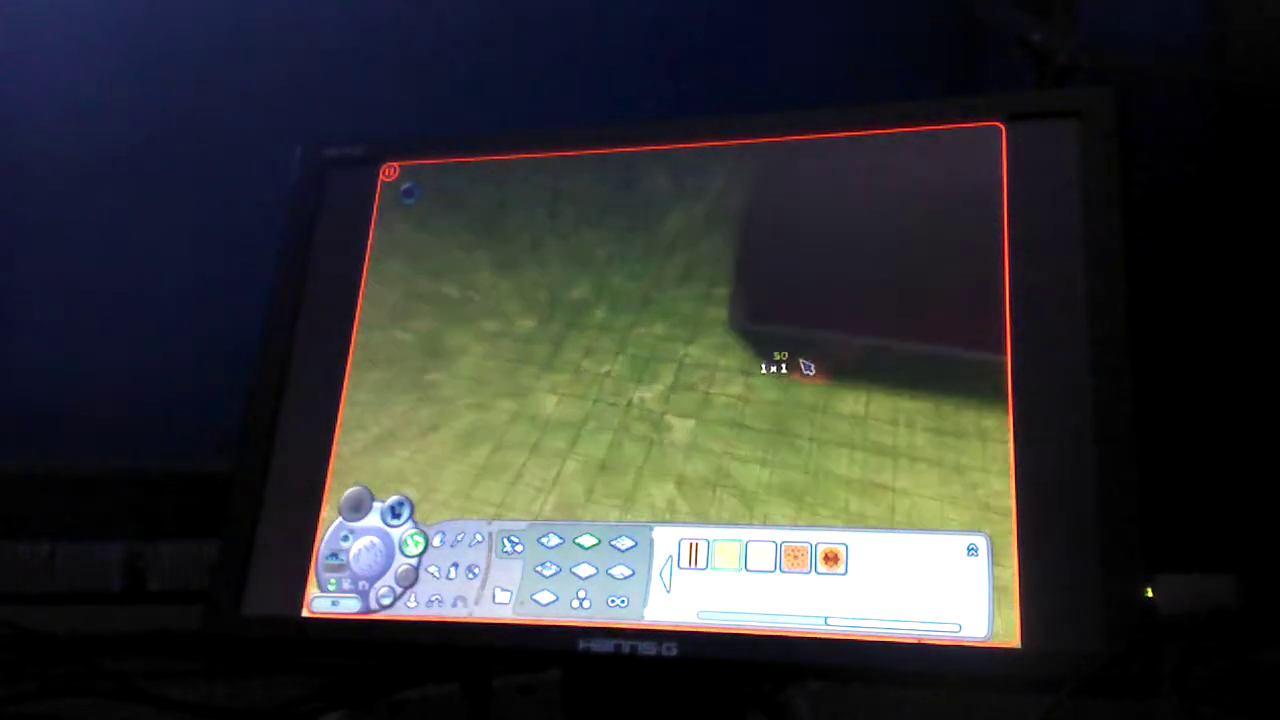
scroll(800, 366, up, 3)
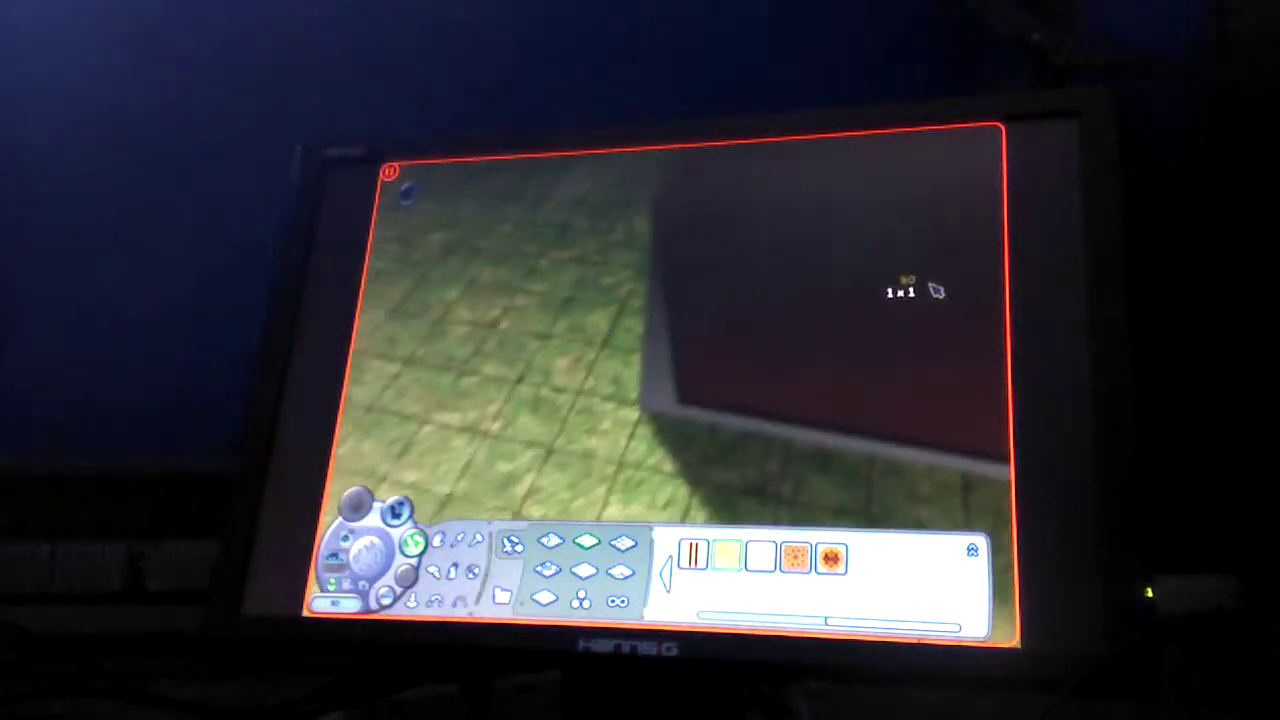
scroll(925, 287, down, 3)
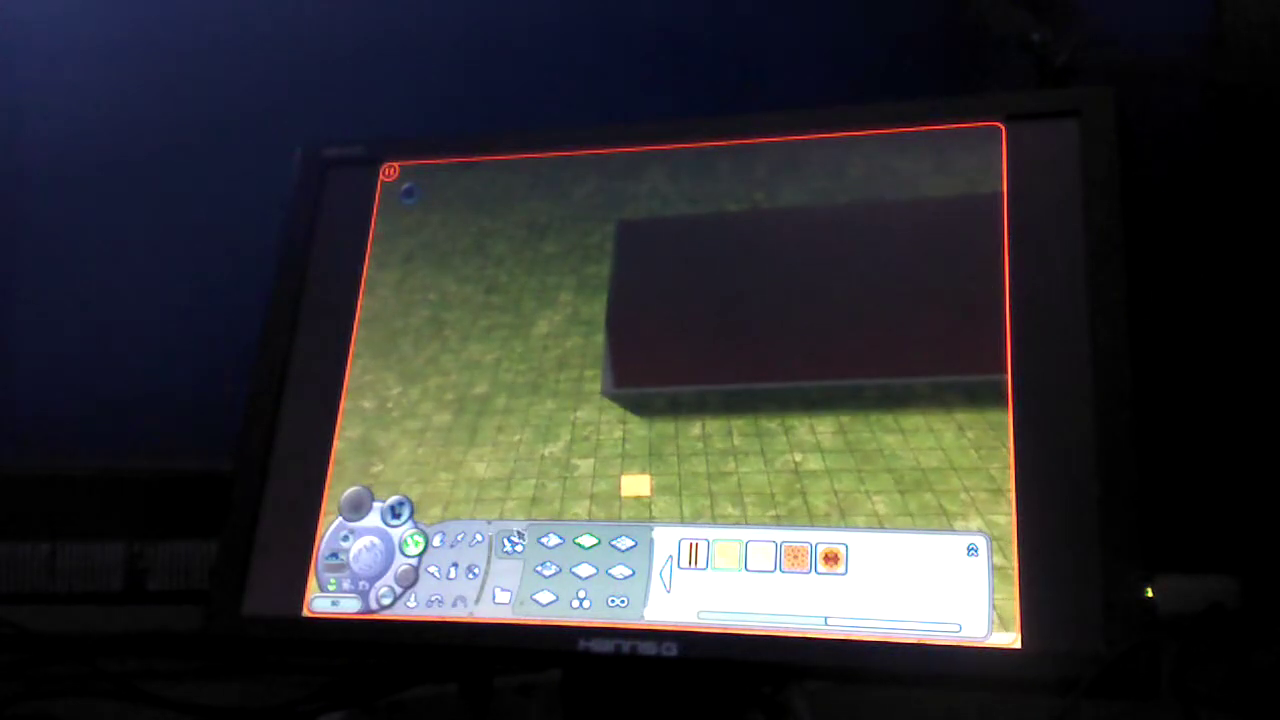
click(510, 543)
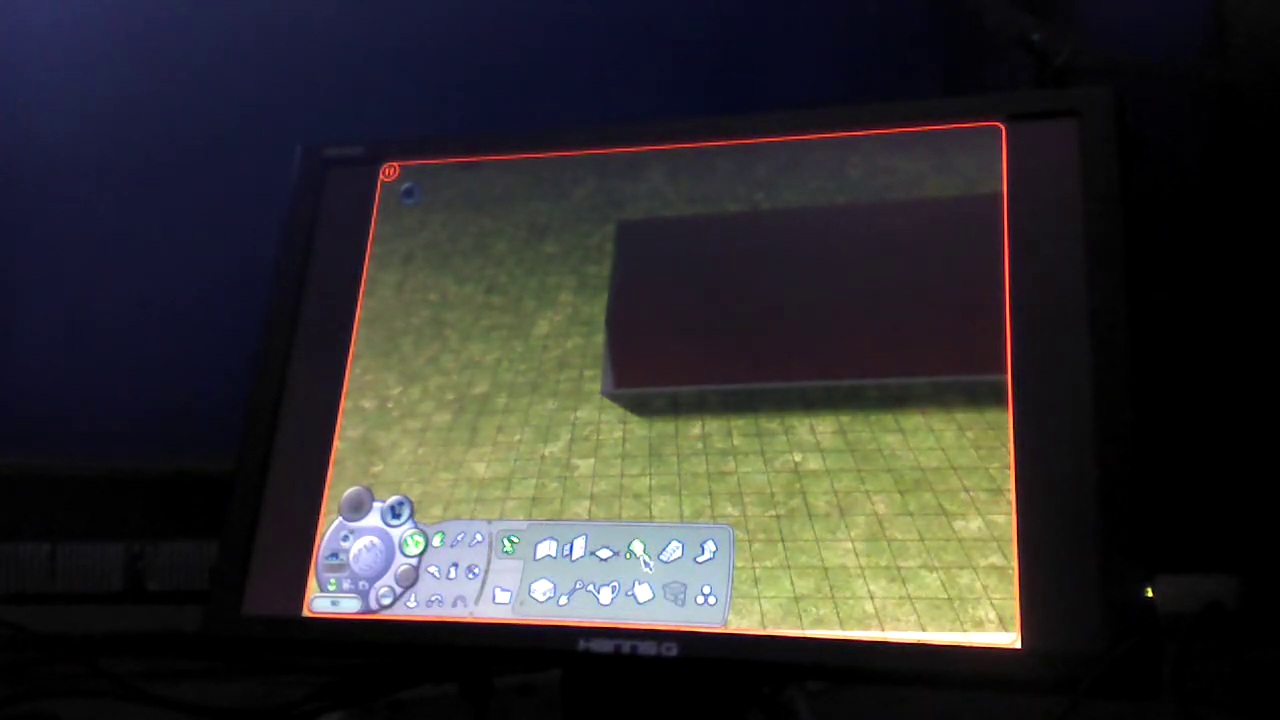
Step: Browse the Doors & Windows subcategories while following the long wall to its far end
click(576, 549)
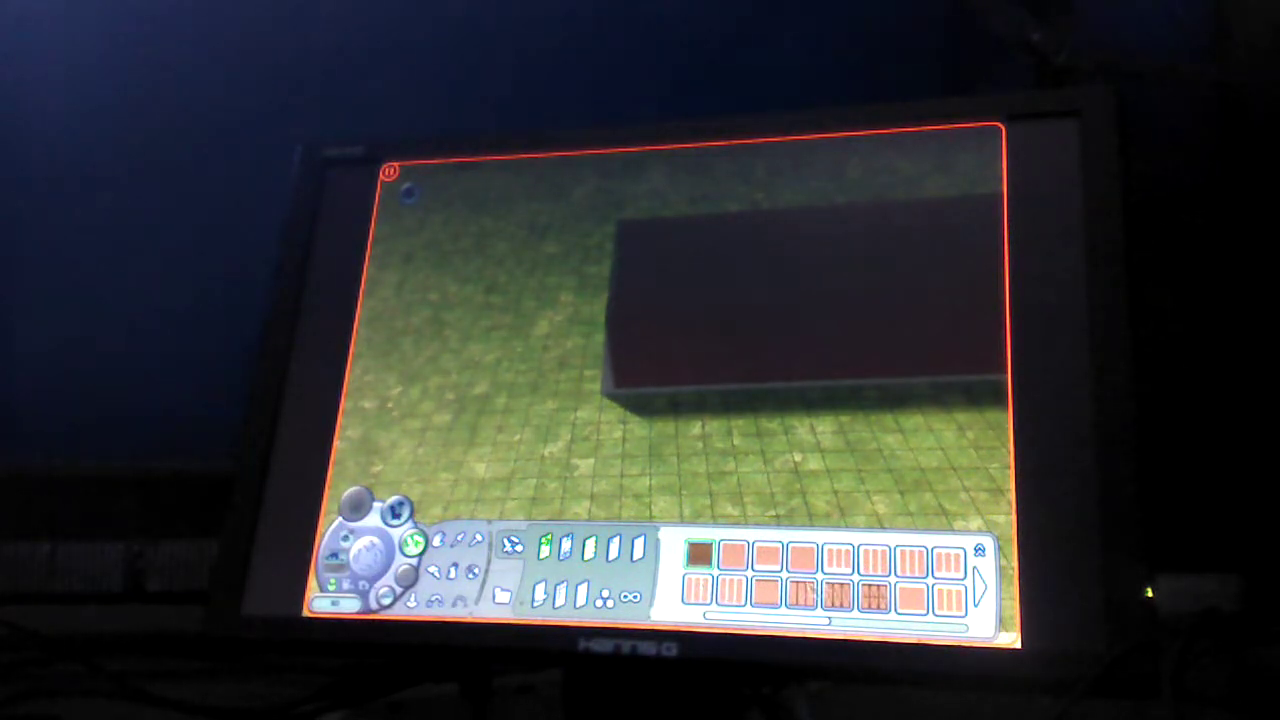
click(590, 546)
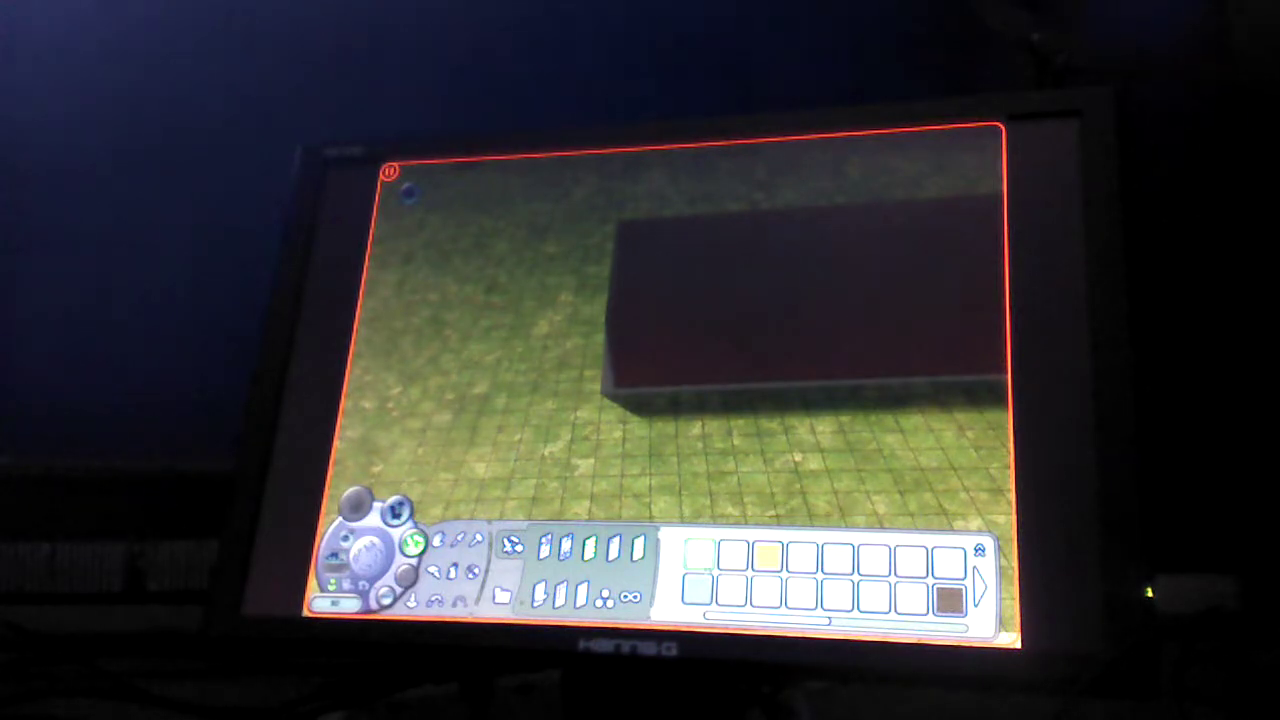
mouse_move(646, 282)
mouse_down()
mouse_move(960, 256)
mouse_move(657, 271)
mouse_up()
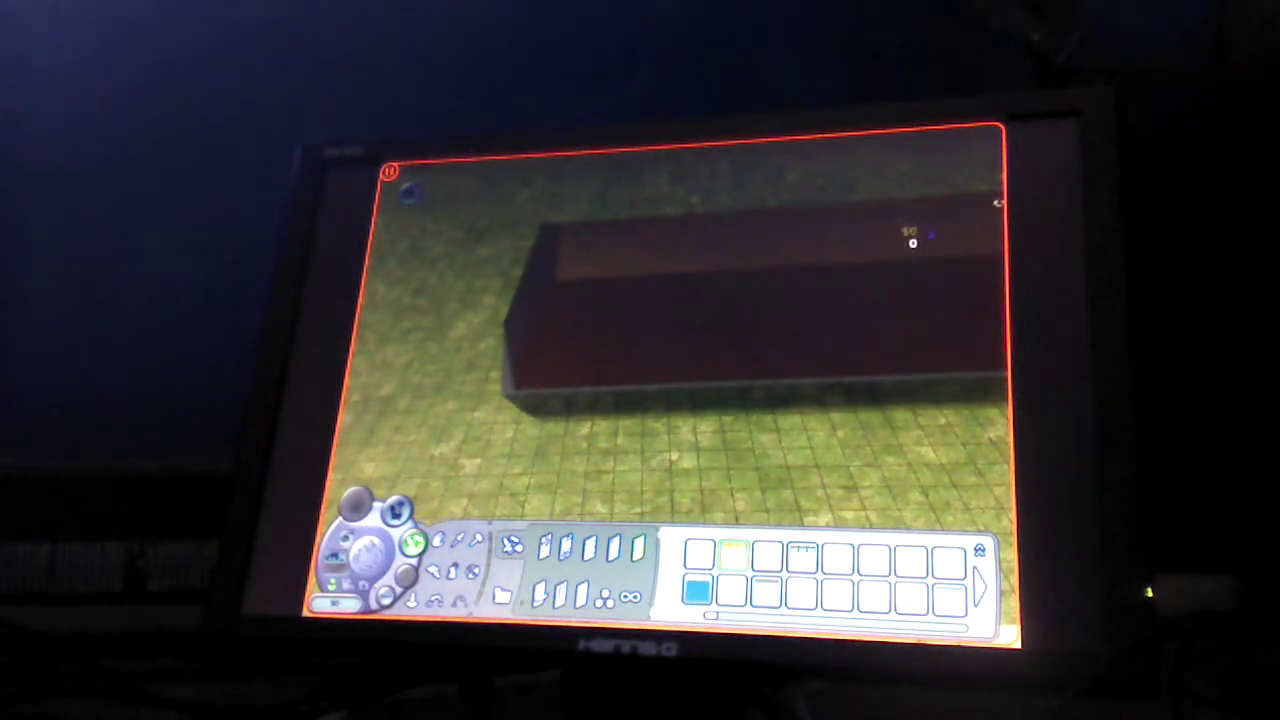
mouse_move(935, 240)
mouse_down()
mouse_move(983, 238)
mouse_move(835, 258)
mouse_up()
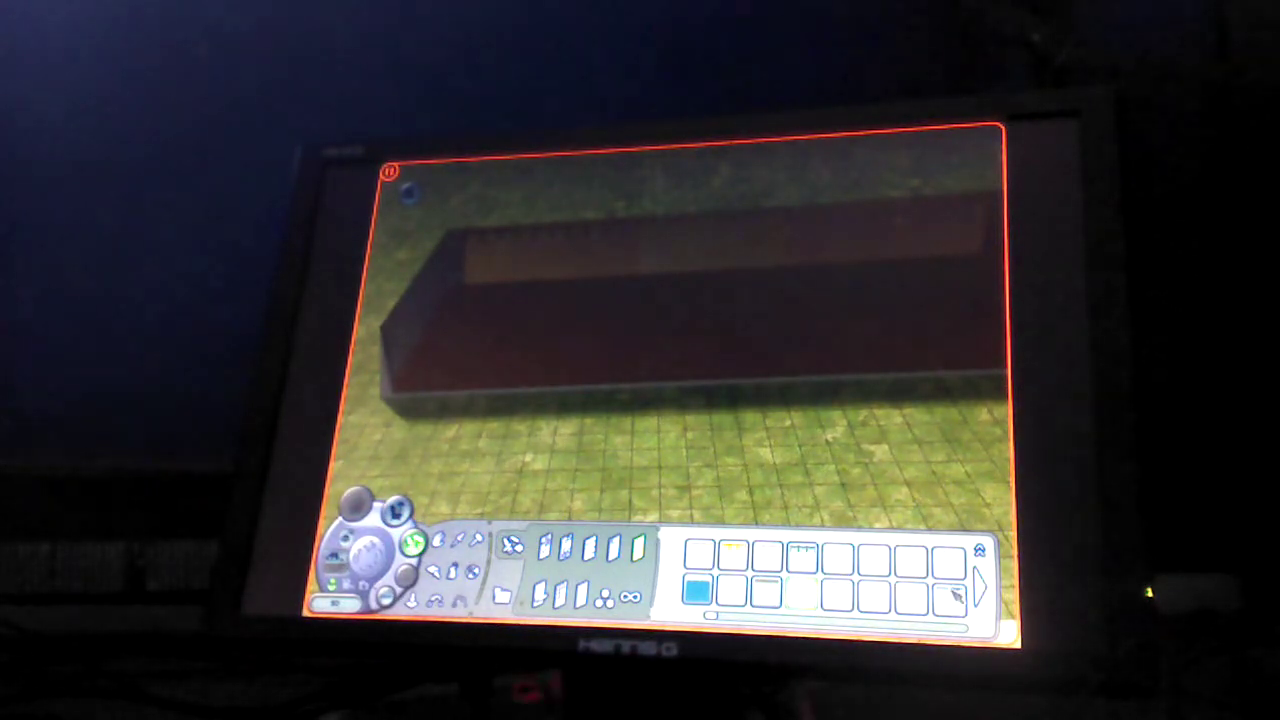
click(608, 556)
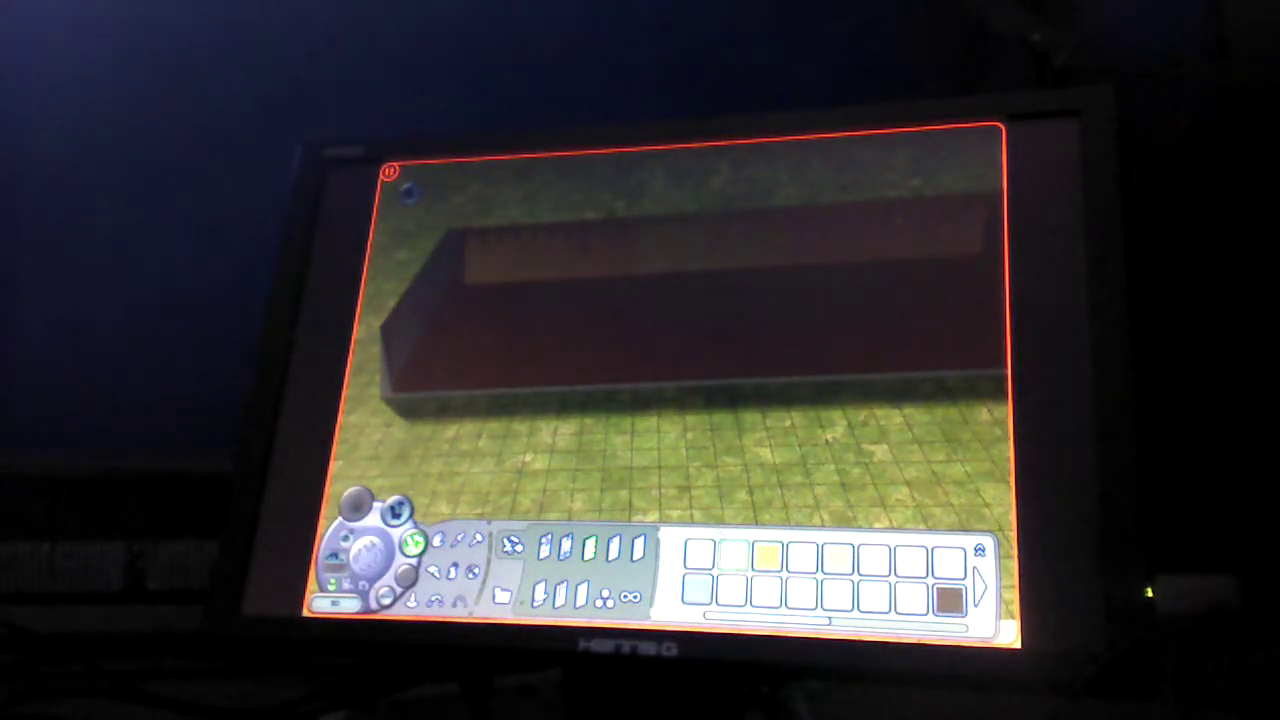
scroll(848, 277, up, 3)
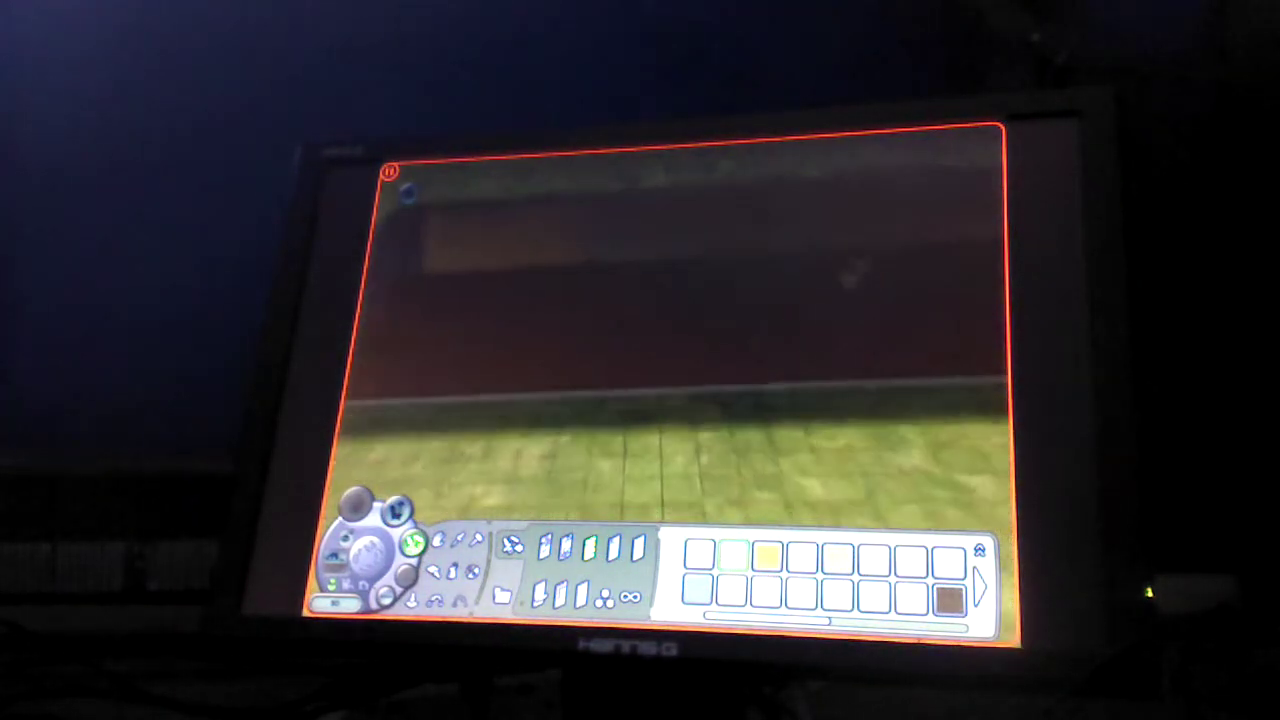
scroll(757, 448, up, 2)
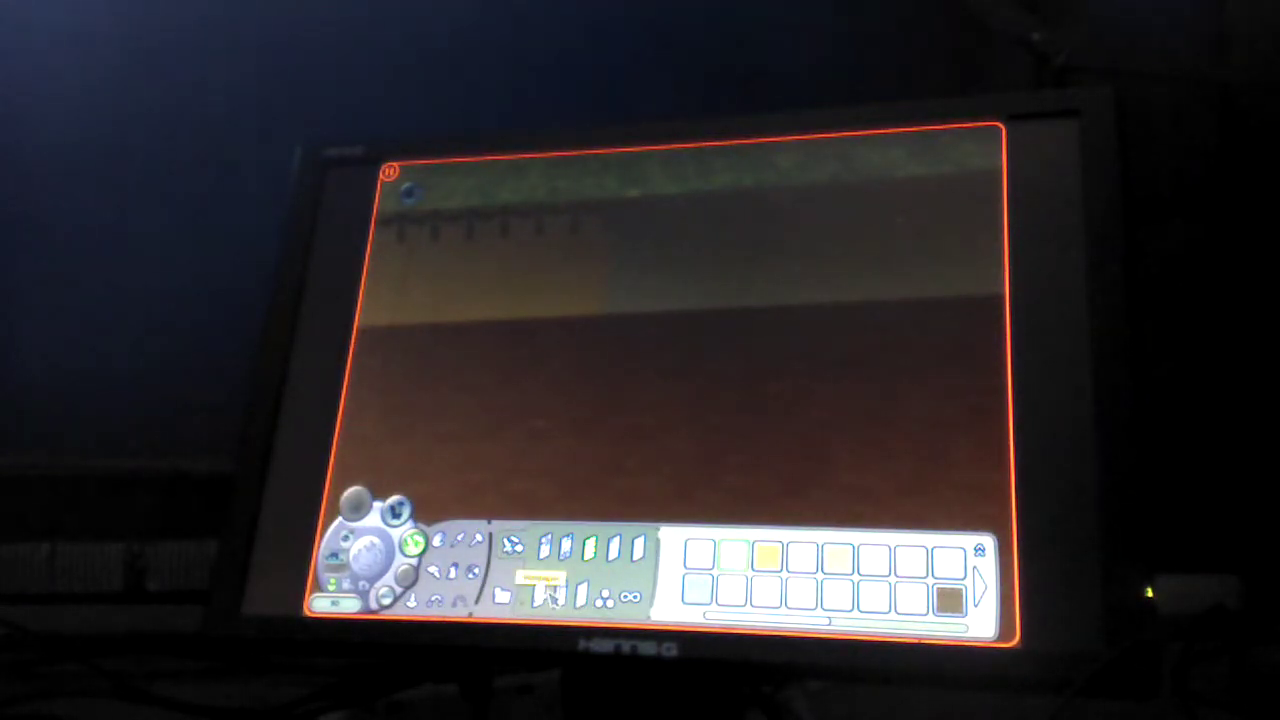
click(545, 596)
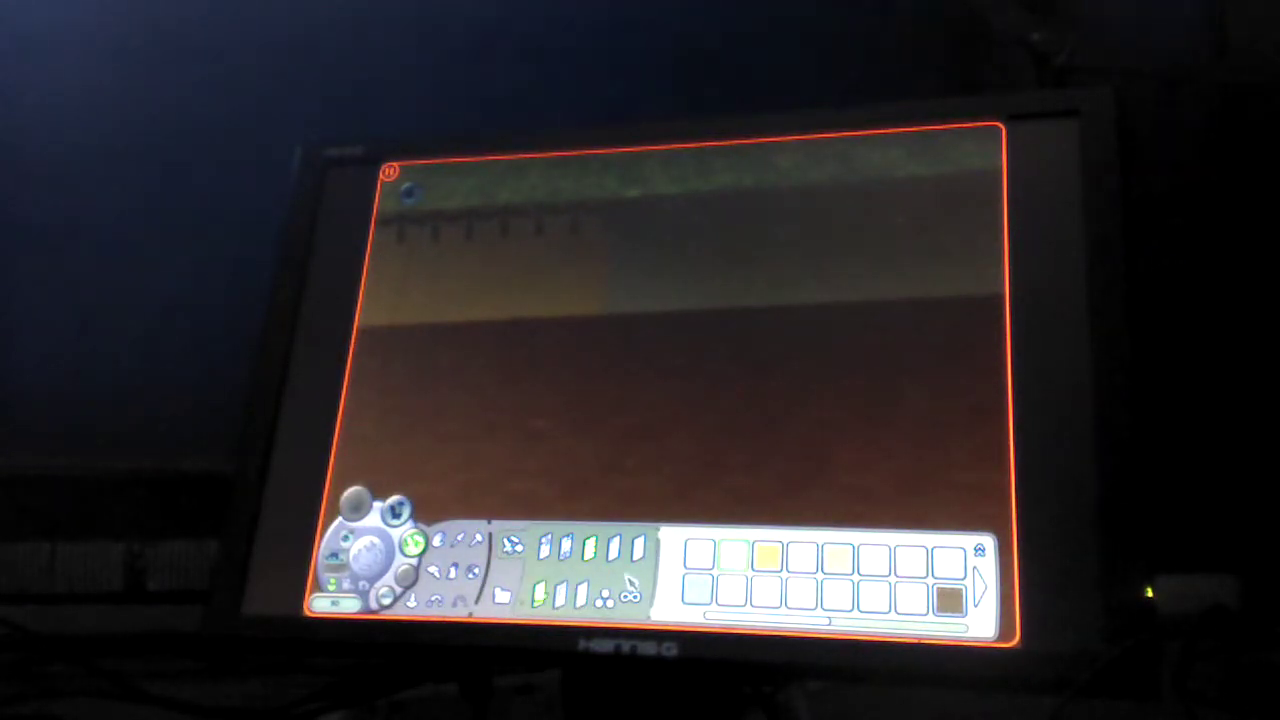
click(548, 549)
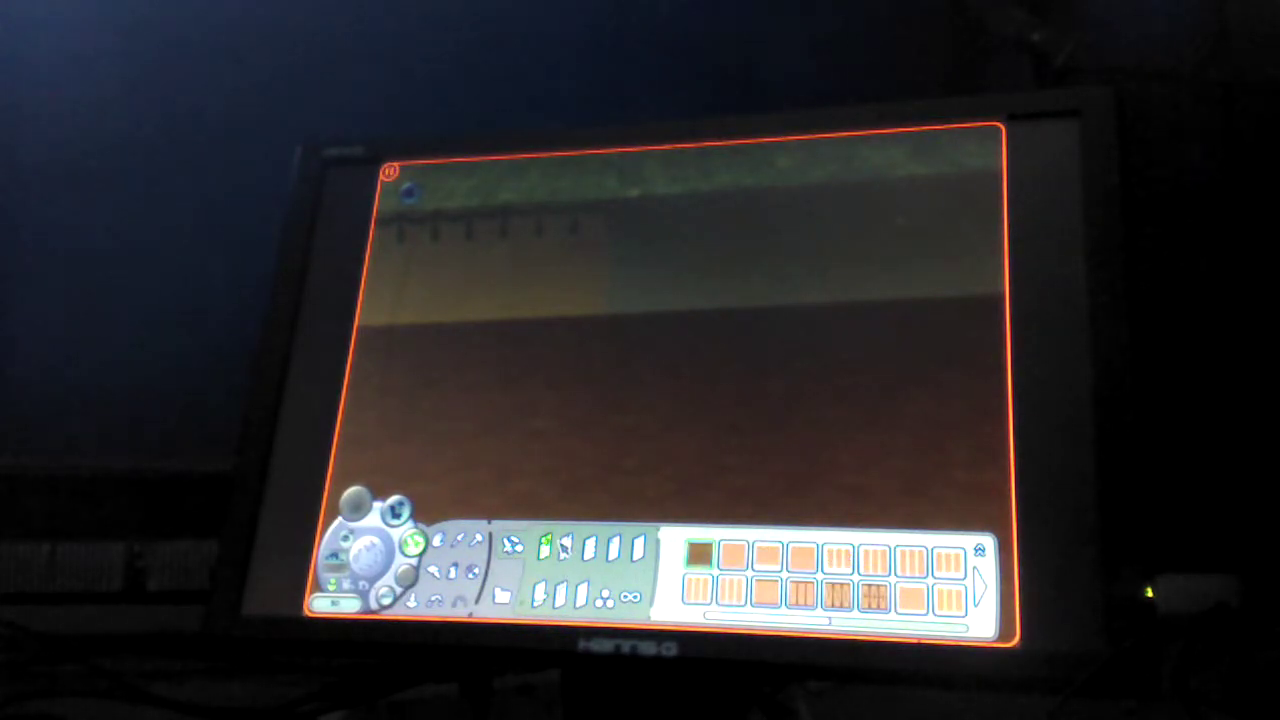
click(565, 548)
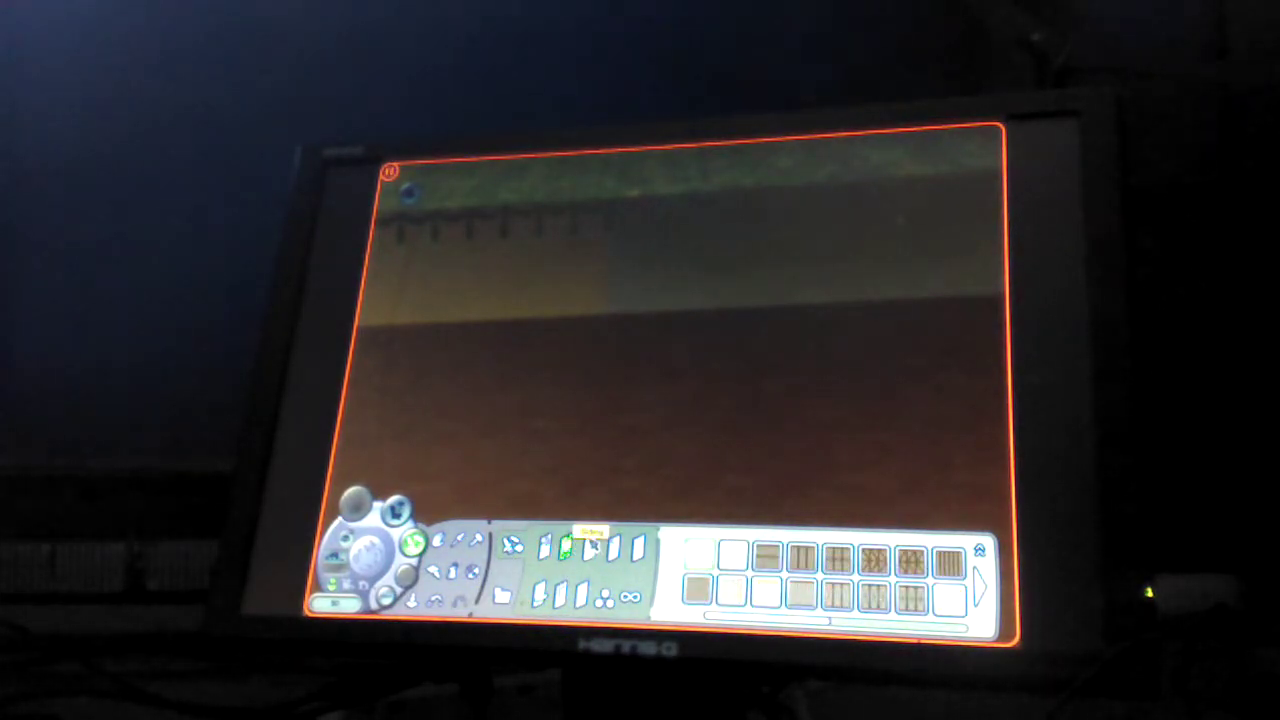
click(619, 548)
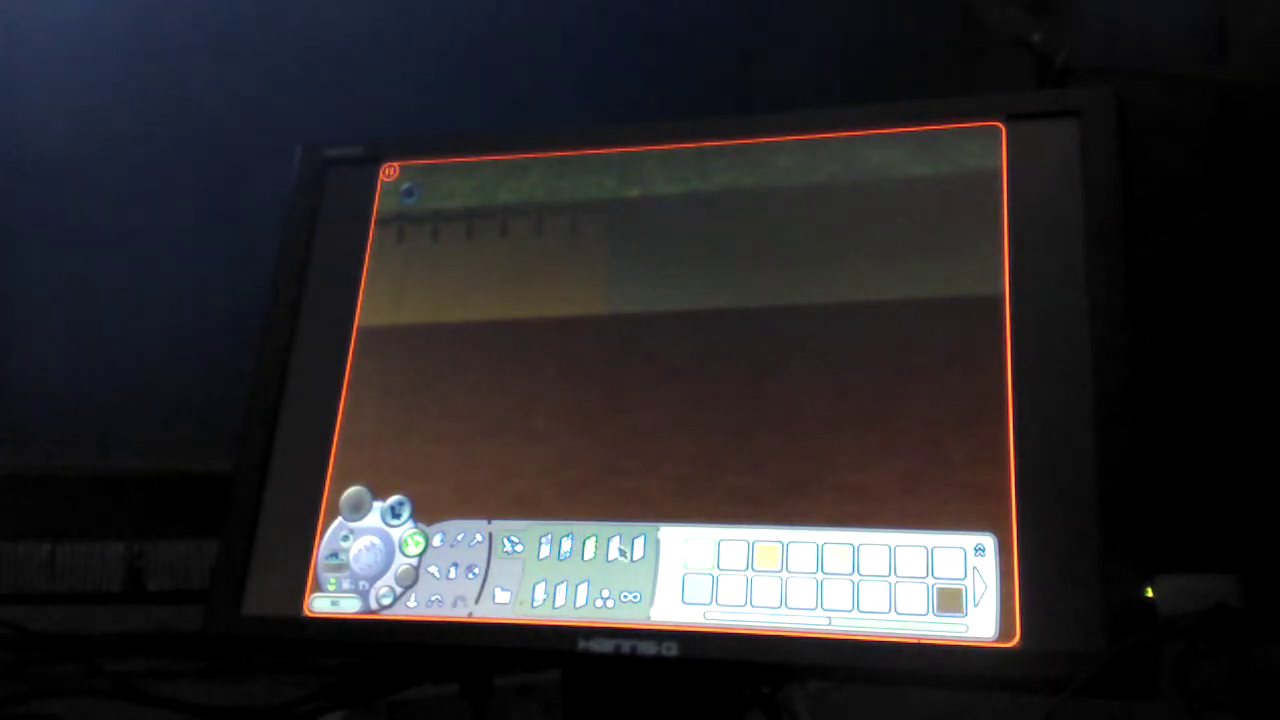
click(578, 598)
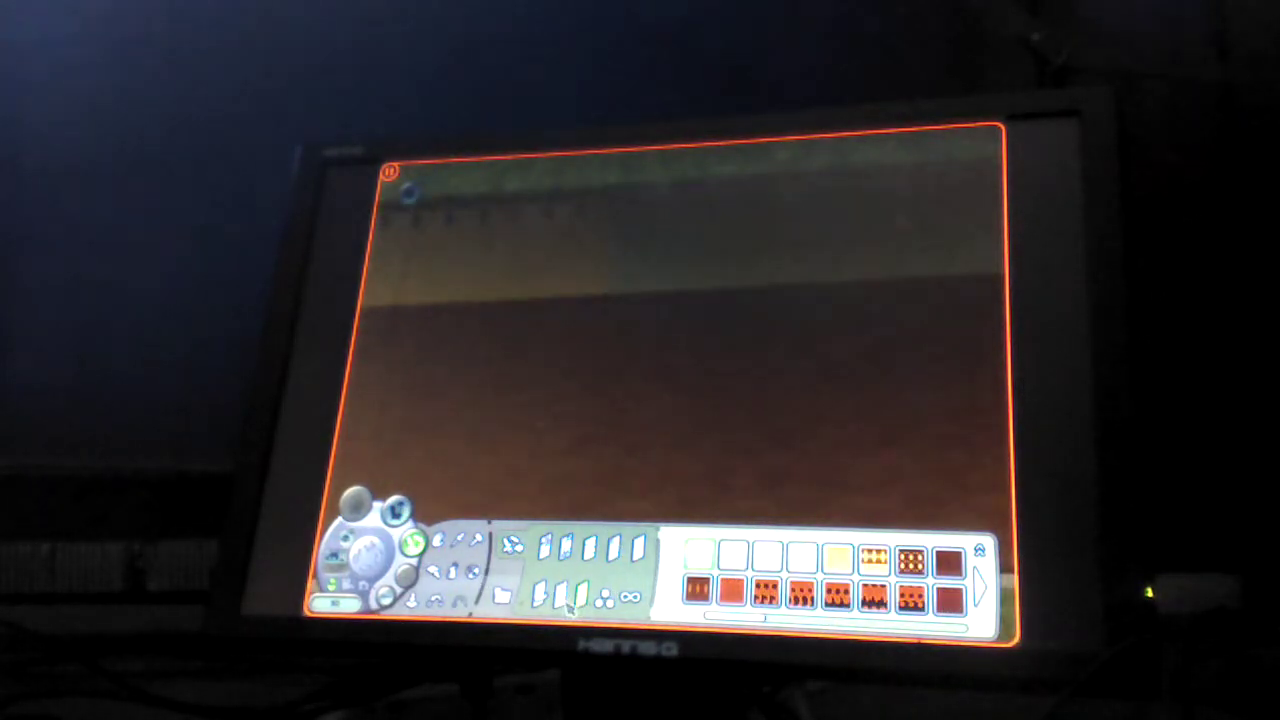
click(636, 550)
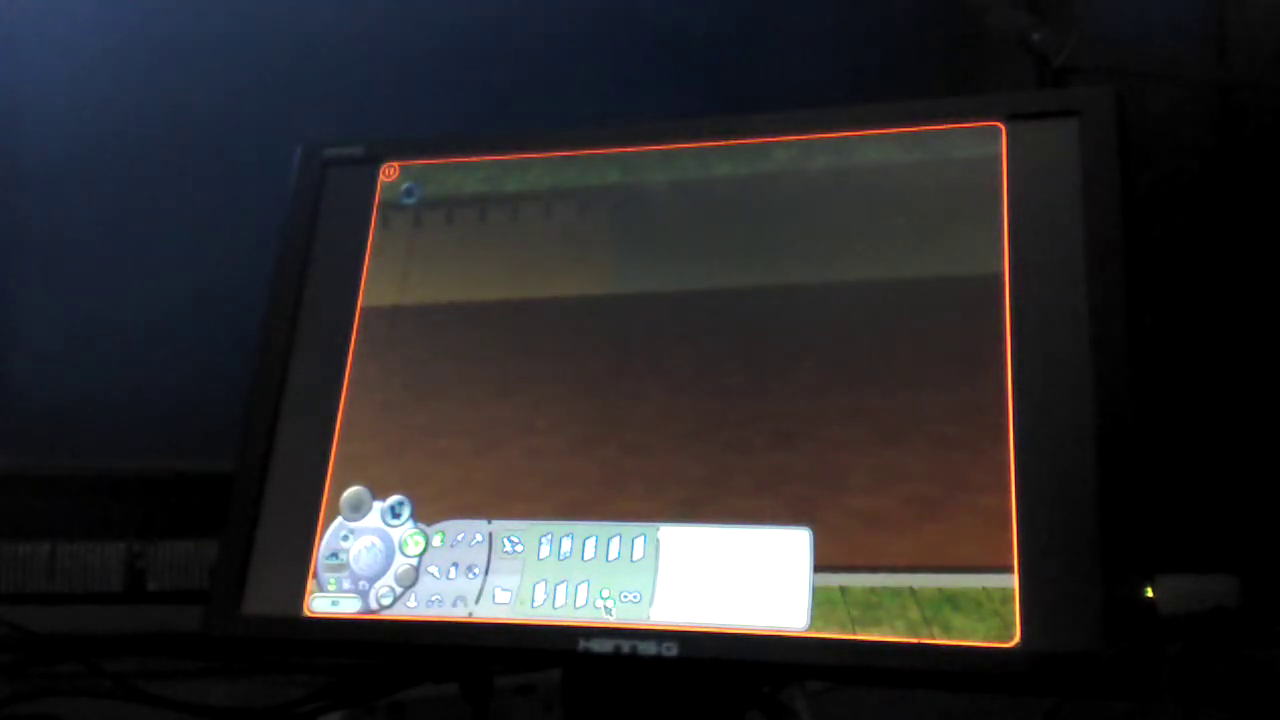
click(568, 594)
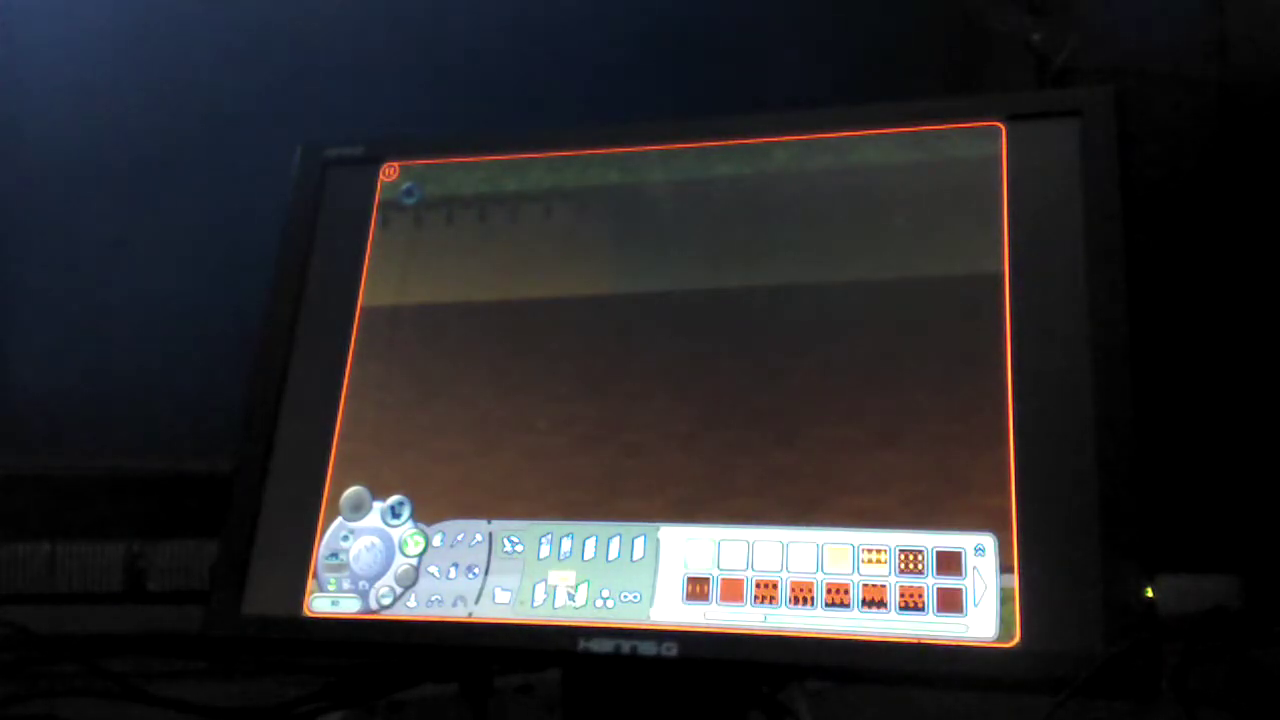
click(576, 596)
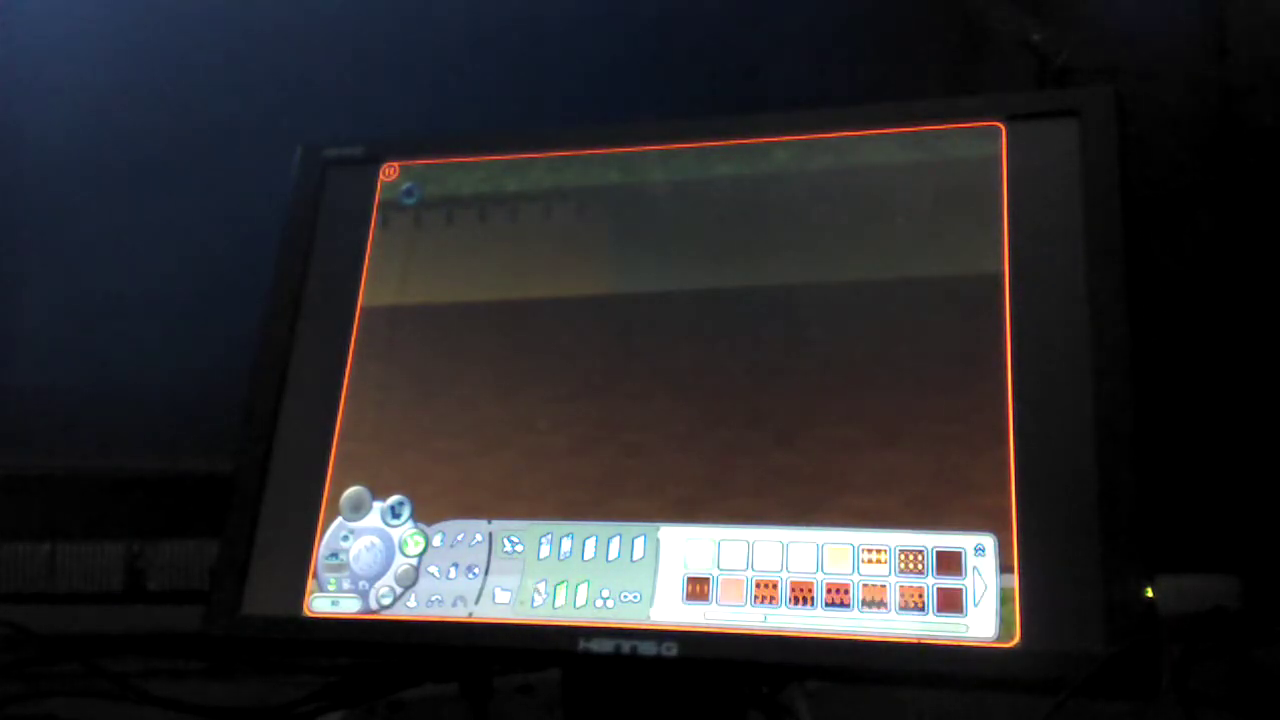
click(640, 549)
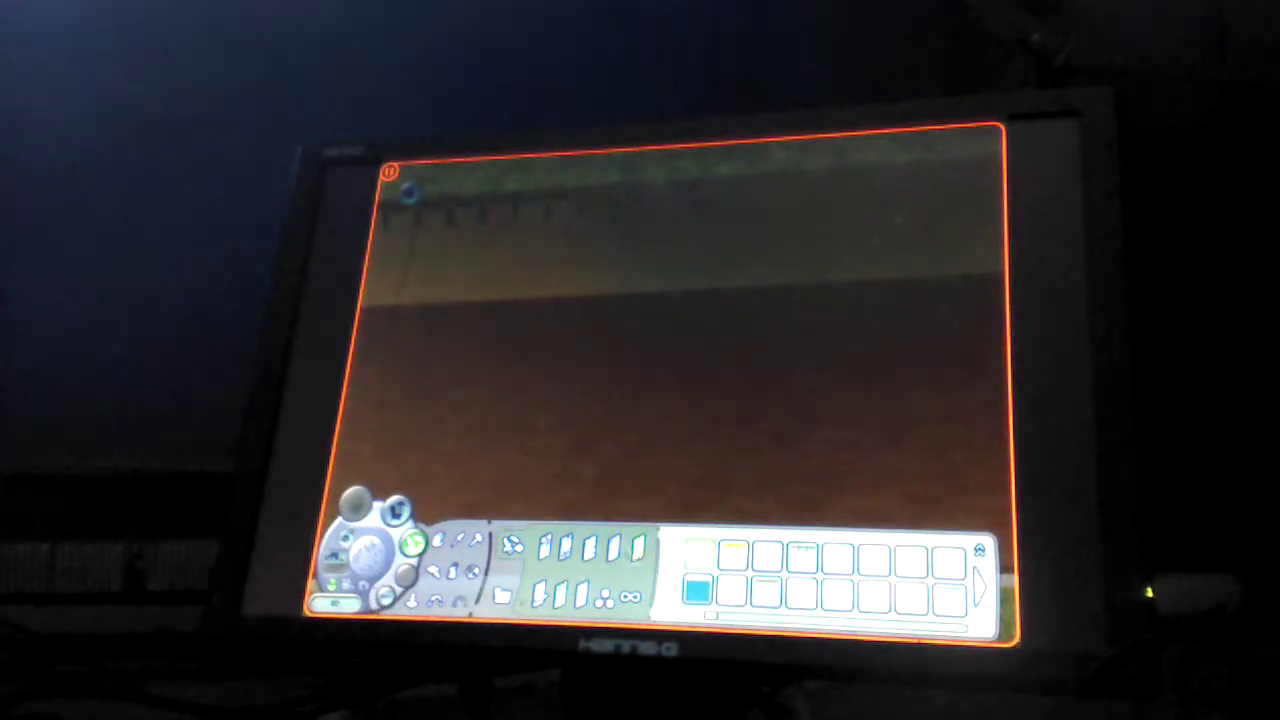
click(594, 547)
click(566, 548)
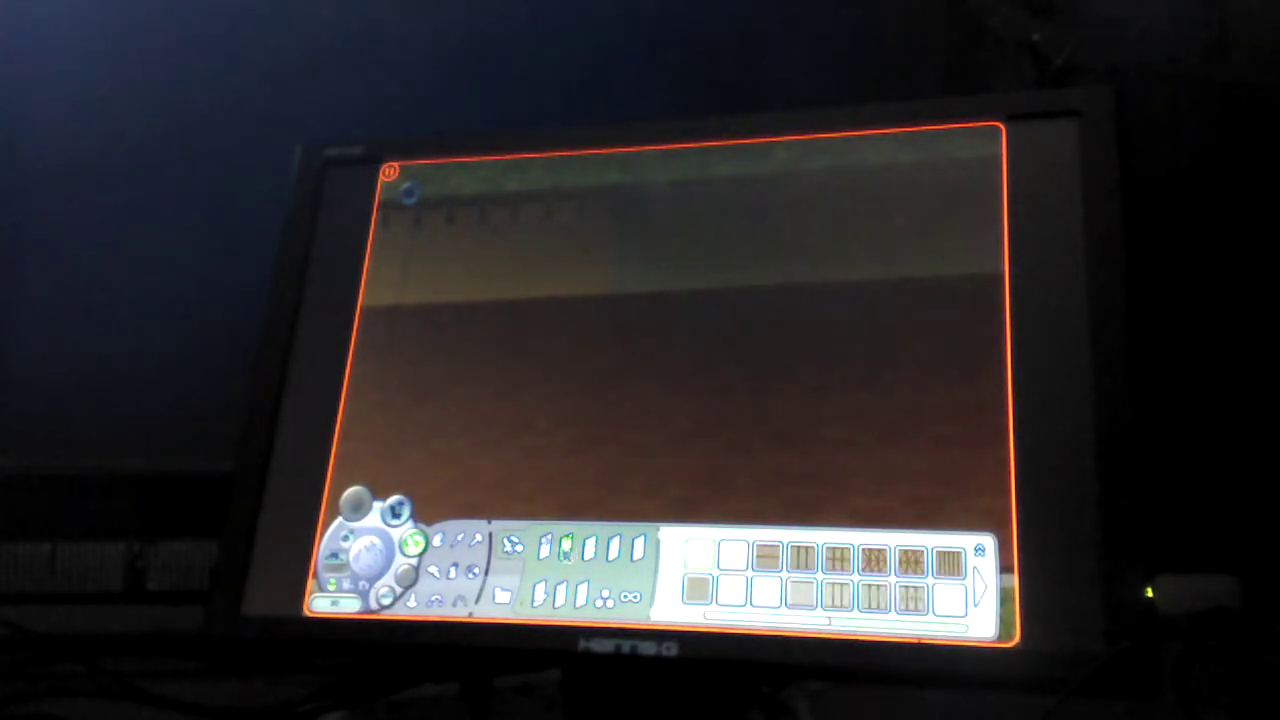
click(547, 592)
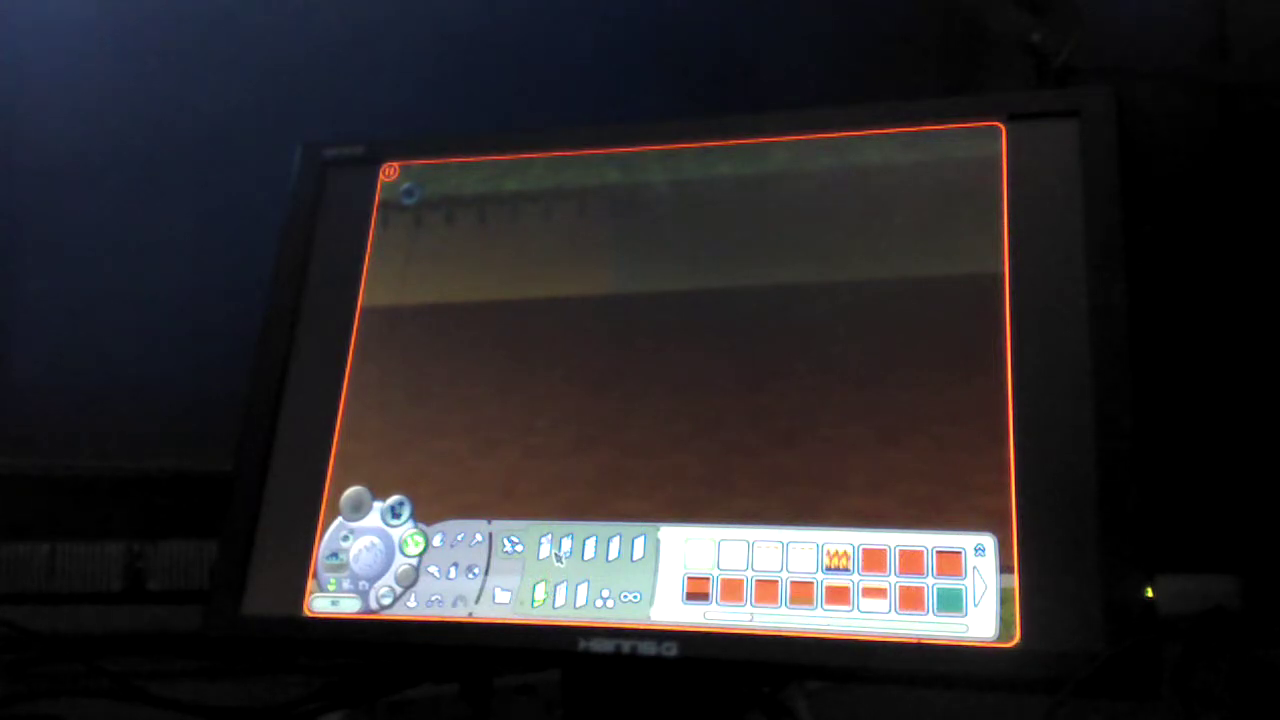
click(548, 548)
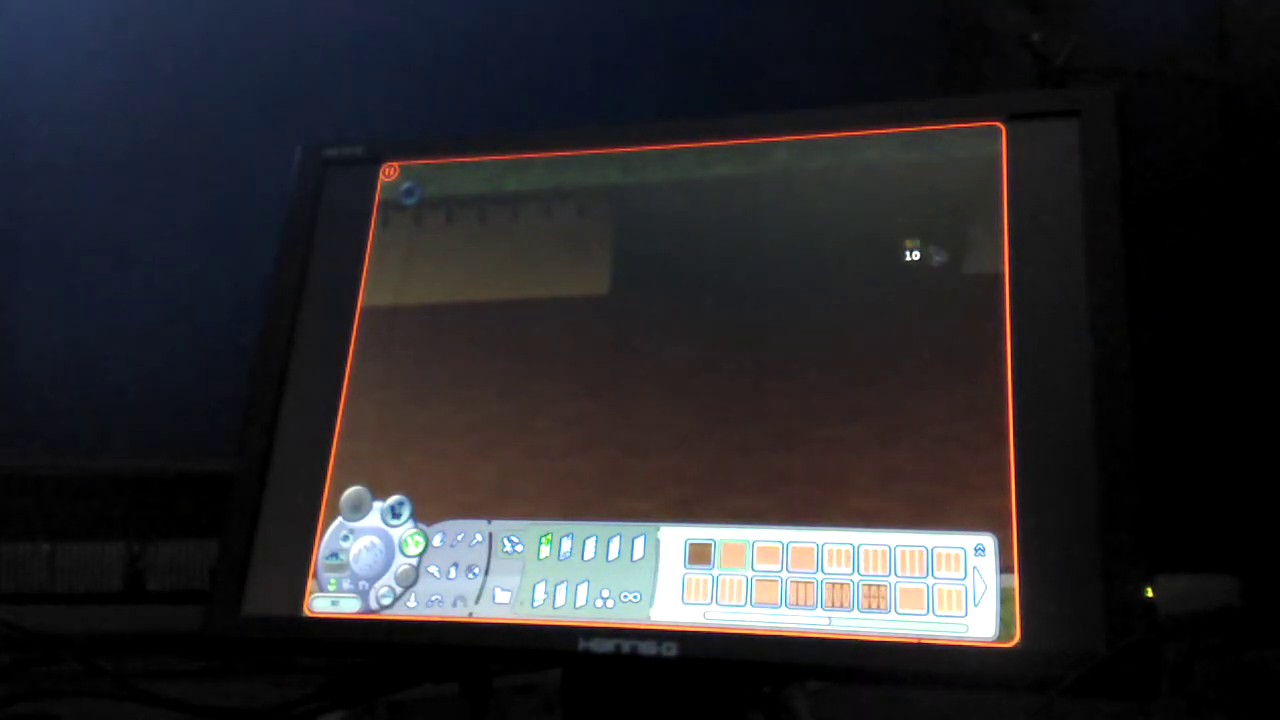
click(641, 551)
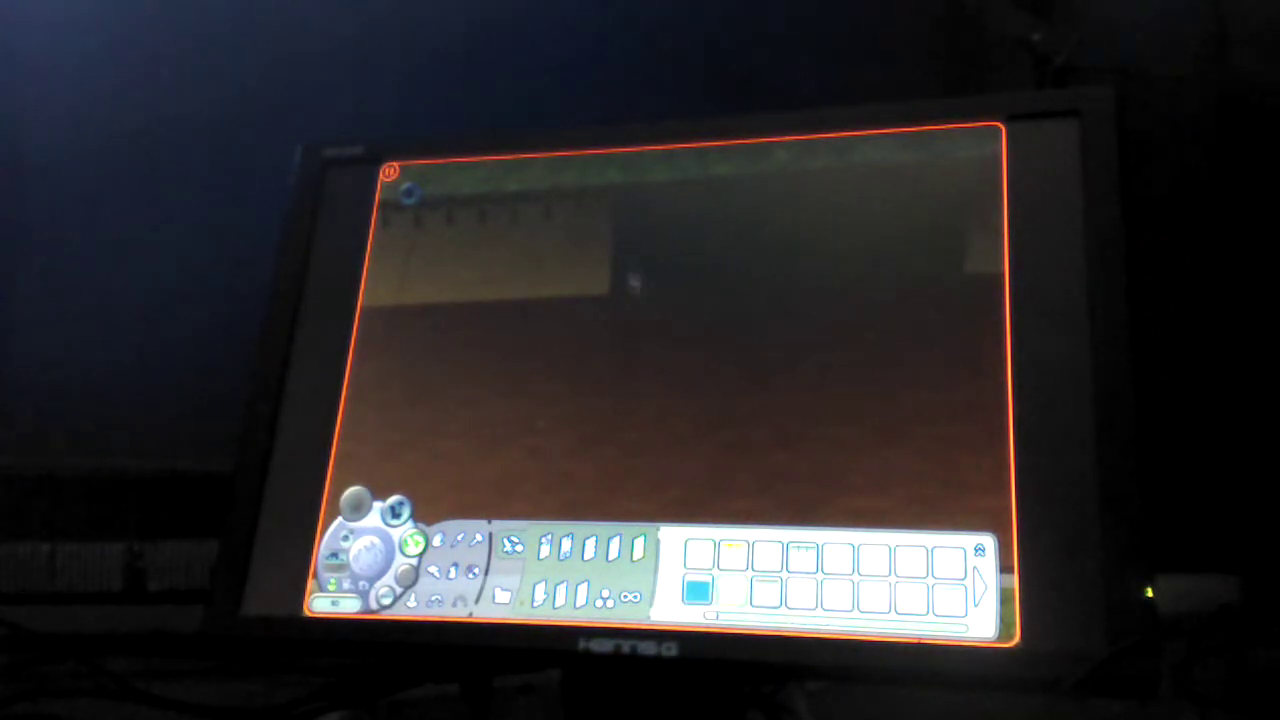
Step: Try striped wallpaper on the back wall, undo it, and cover the upper panels in light wallpaper
drag(951, 229, 520, 270)
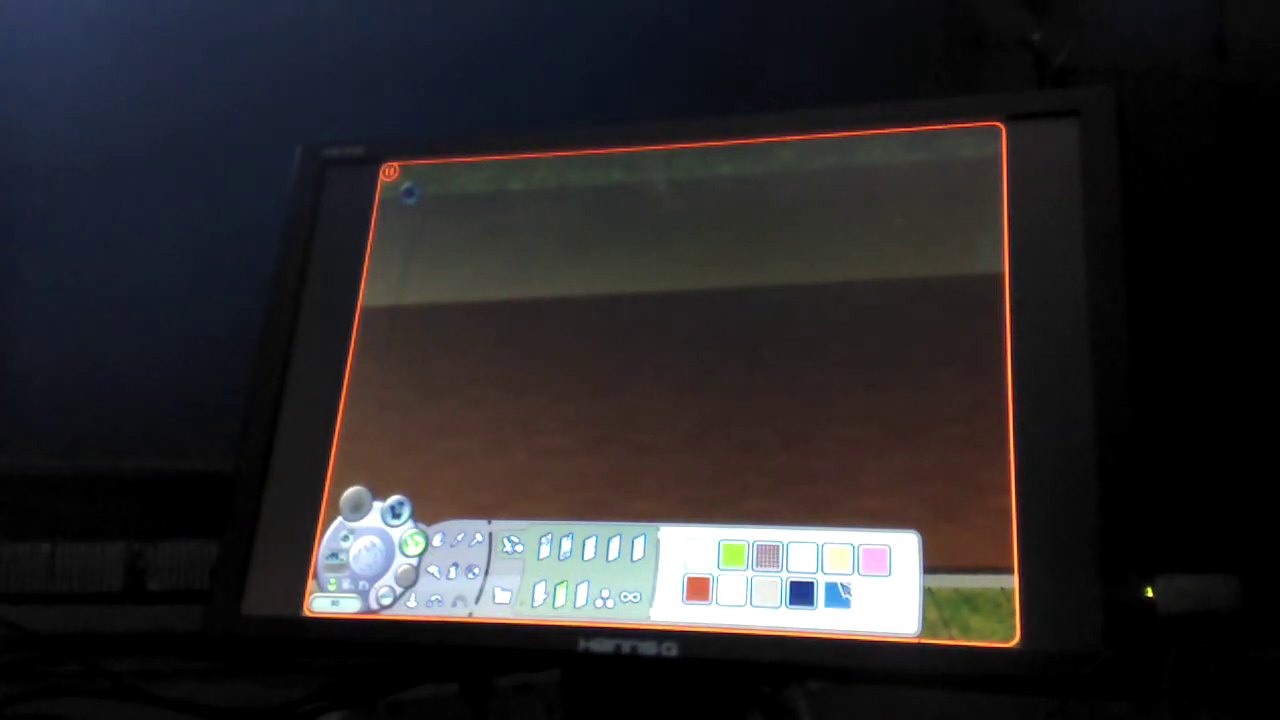
click(840, 592)
drag(646, 214, 481, 254)
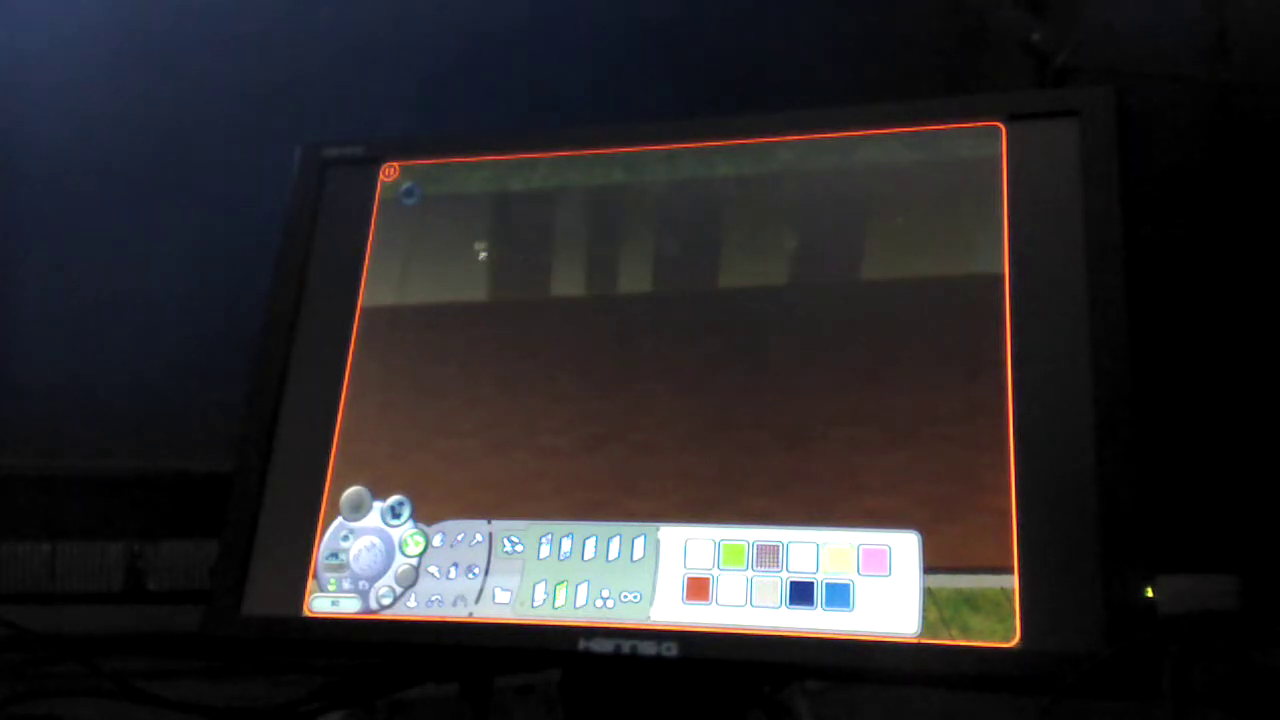
key(ctrl+z)
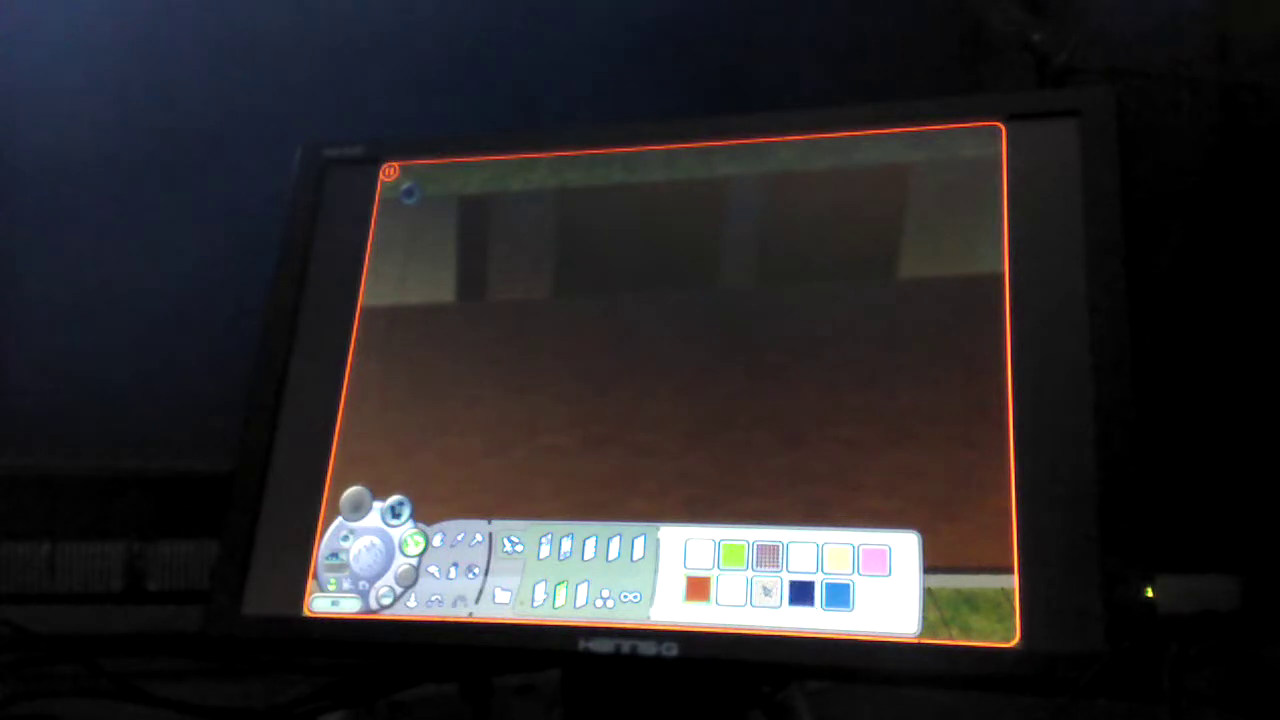
click(732, 592)
click(550, 255)
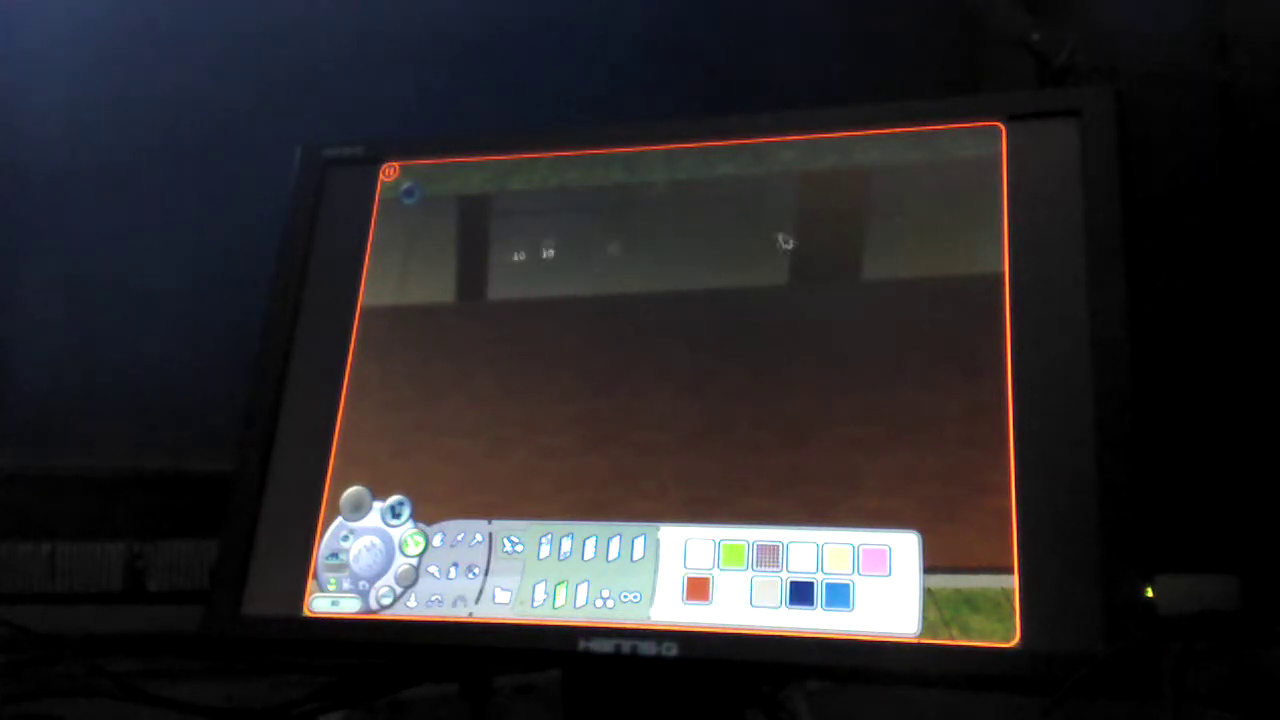
click(825, 240)
click(472, 250)
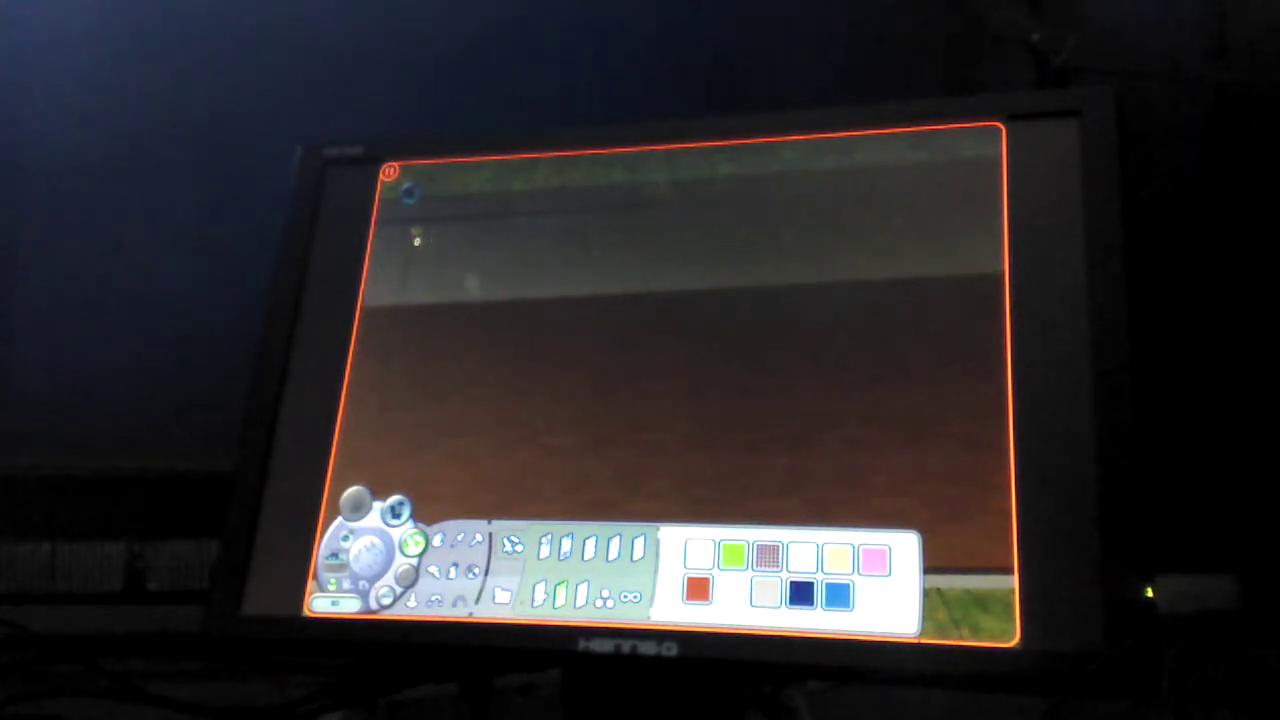
Step: Browse the door, colour swatch and fireplace items, ending on a gridded window preview
click(548, 548)
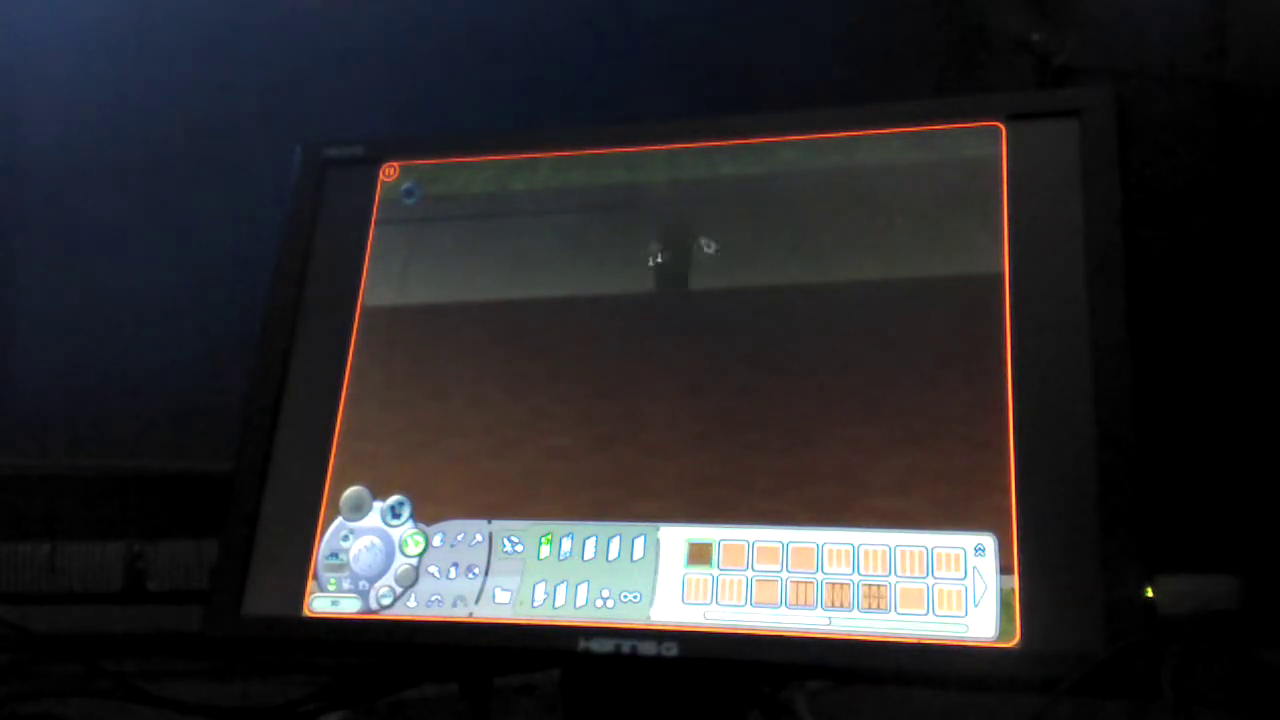
click(735, 560)
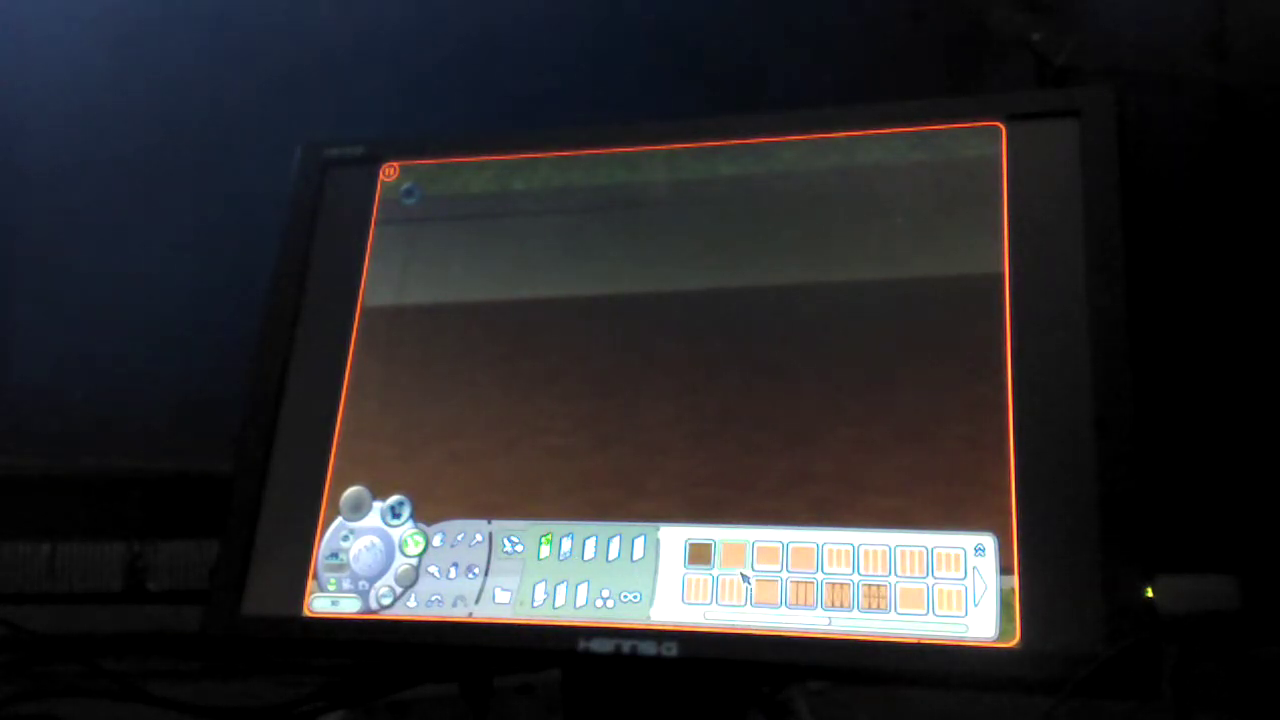
click(700, 556)
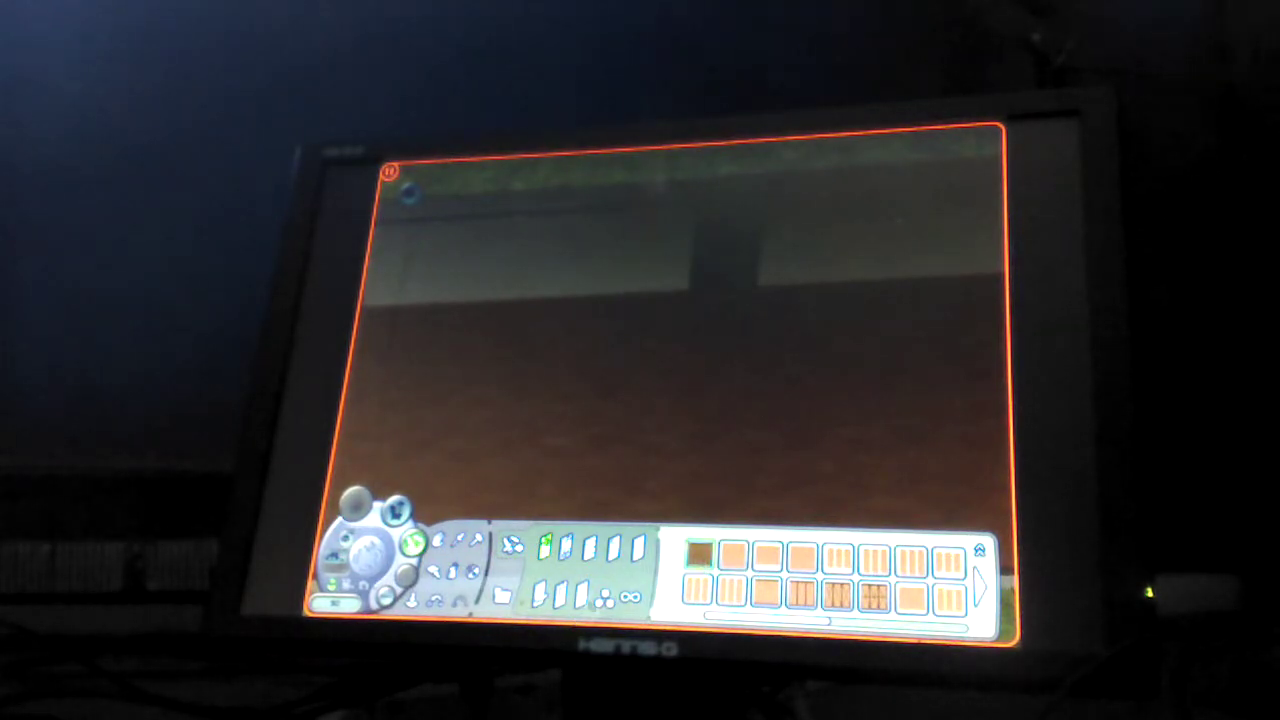
click(590, 596)
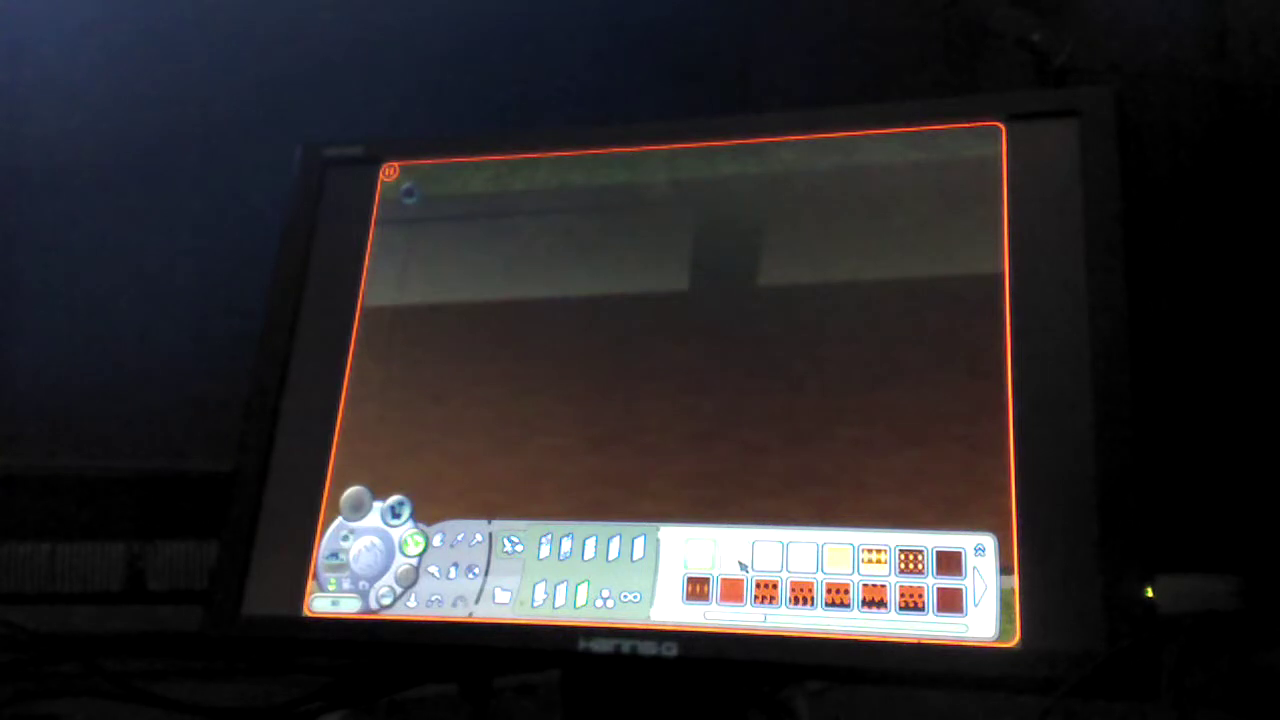
click(598, 597)
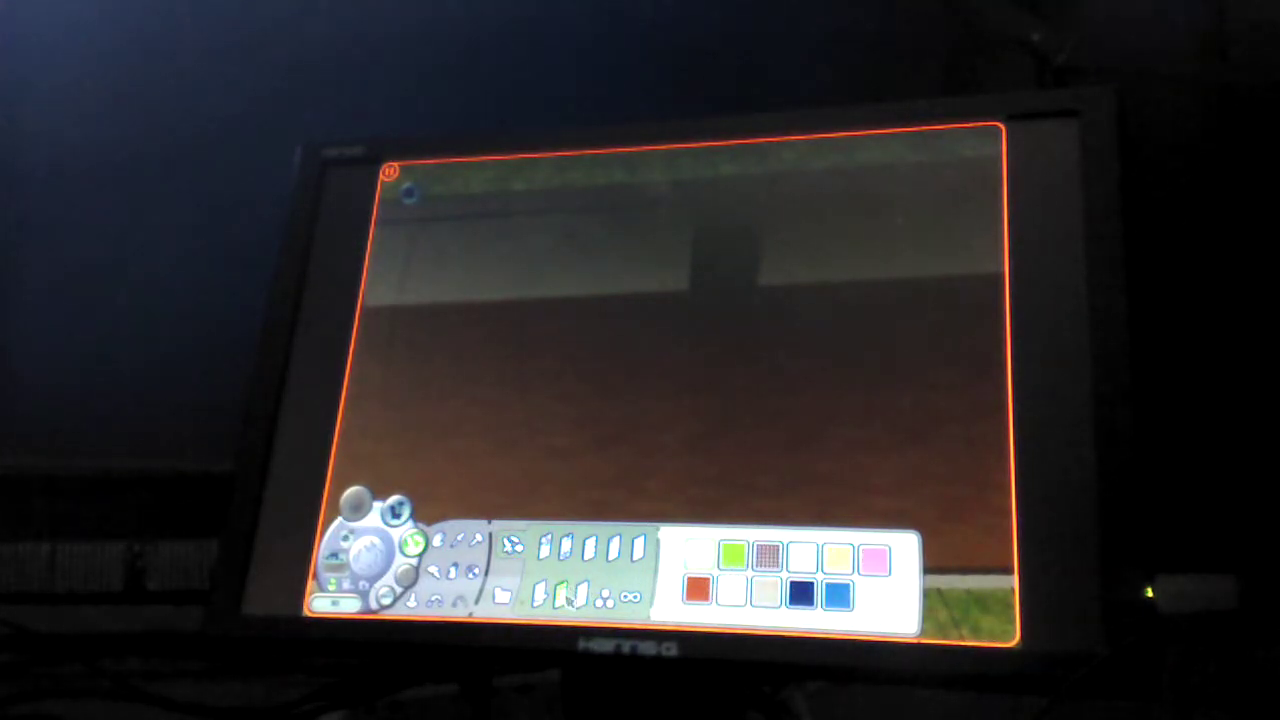
click(538, 595)
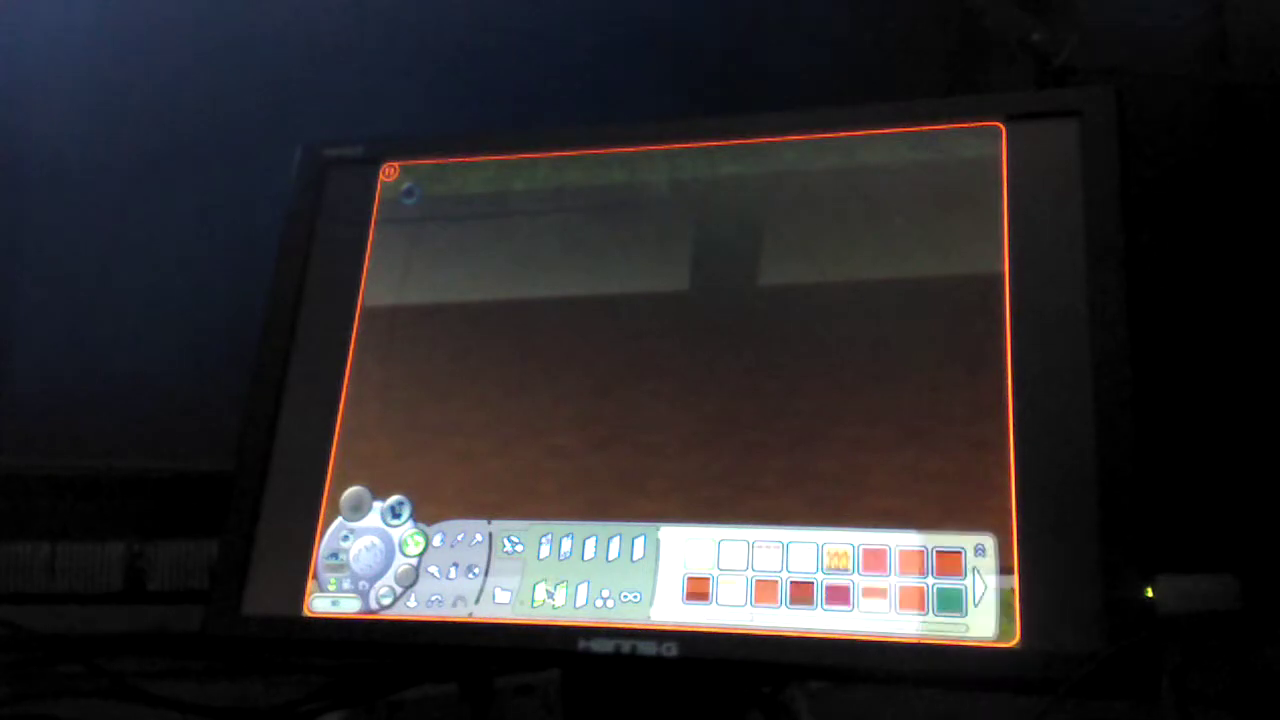
click(641, 547)
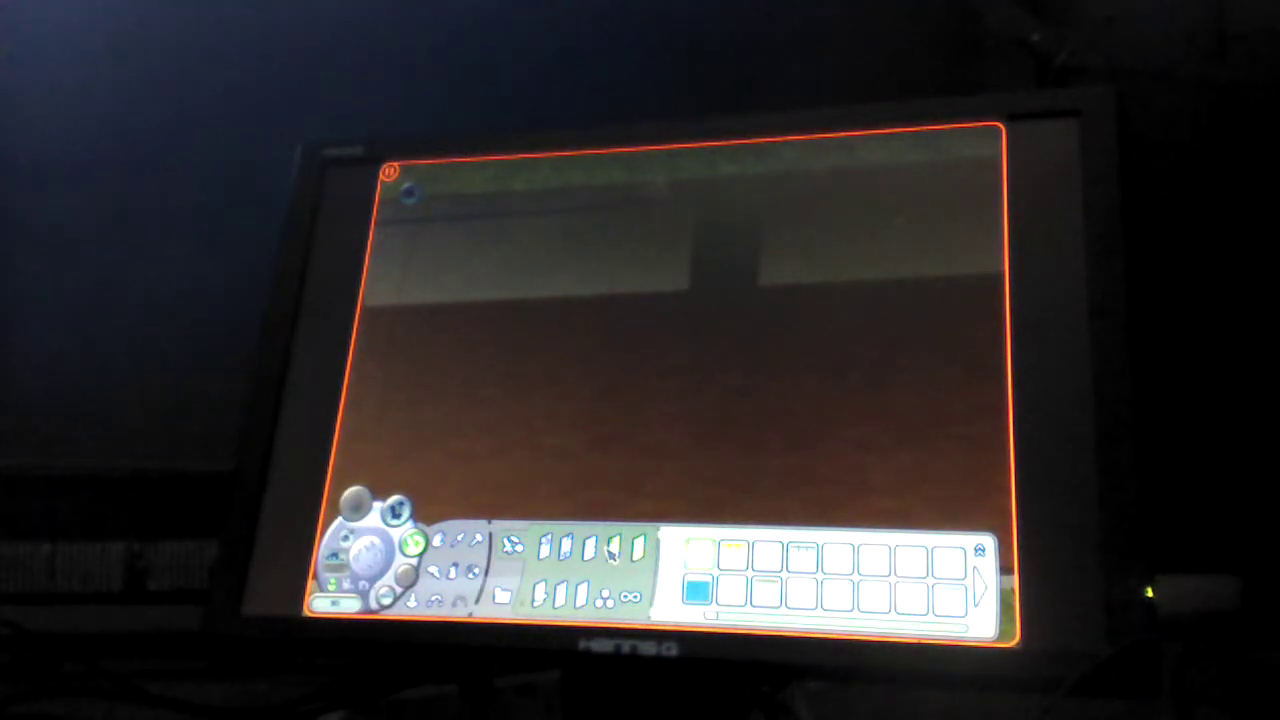
click(612, 548)
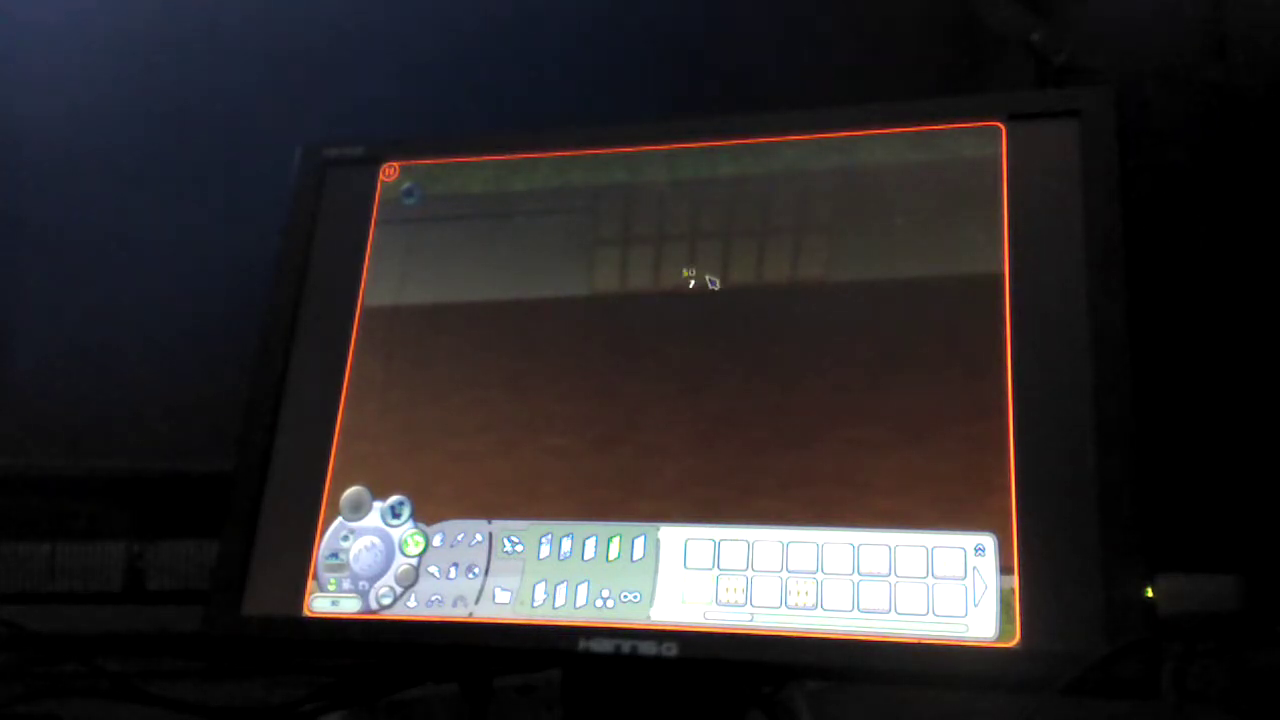
drag(692, 273, 783, 276)
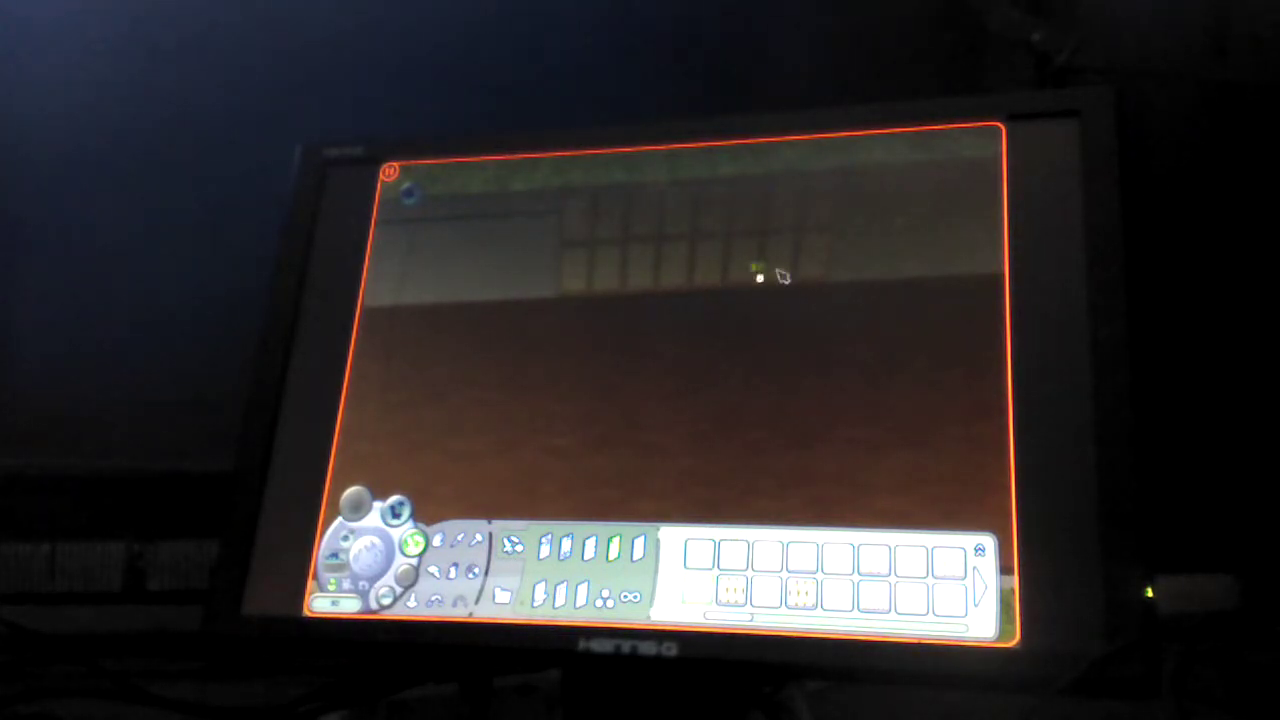
click(596, 548)
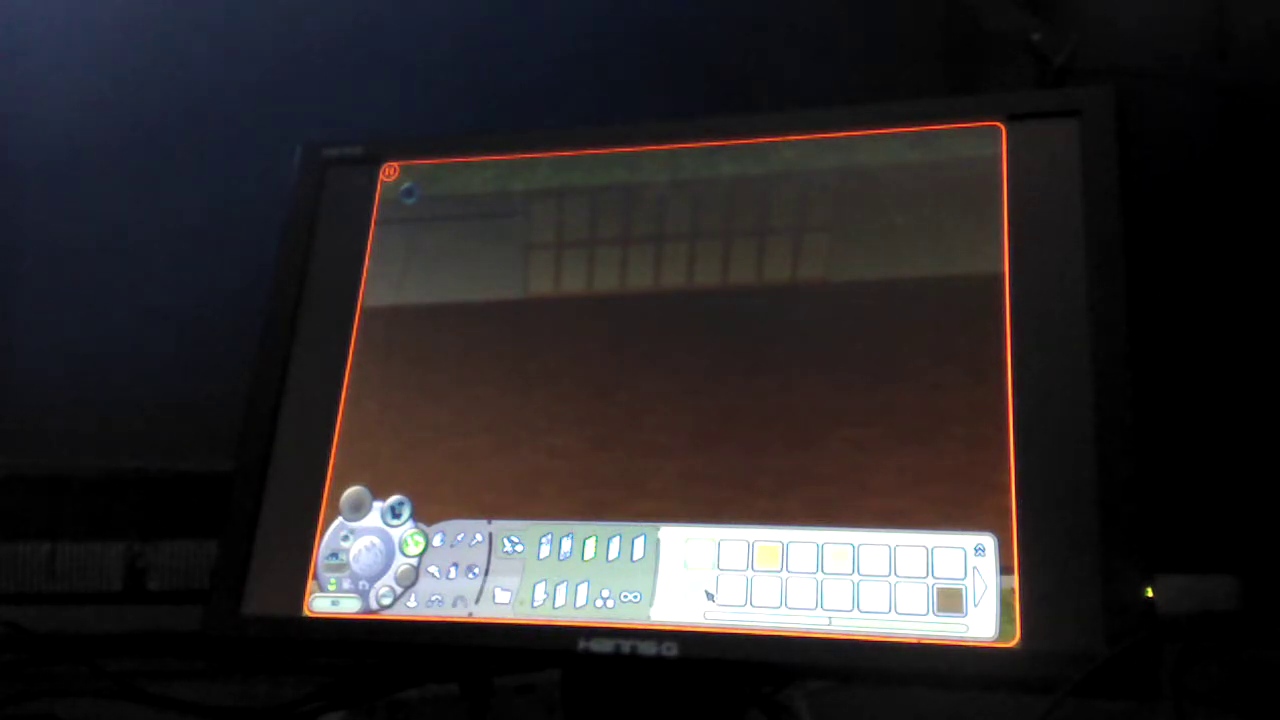
drag(703, 276, 400, 285)
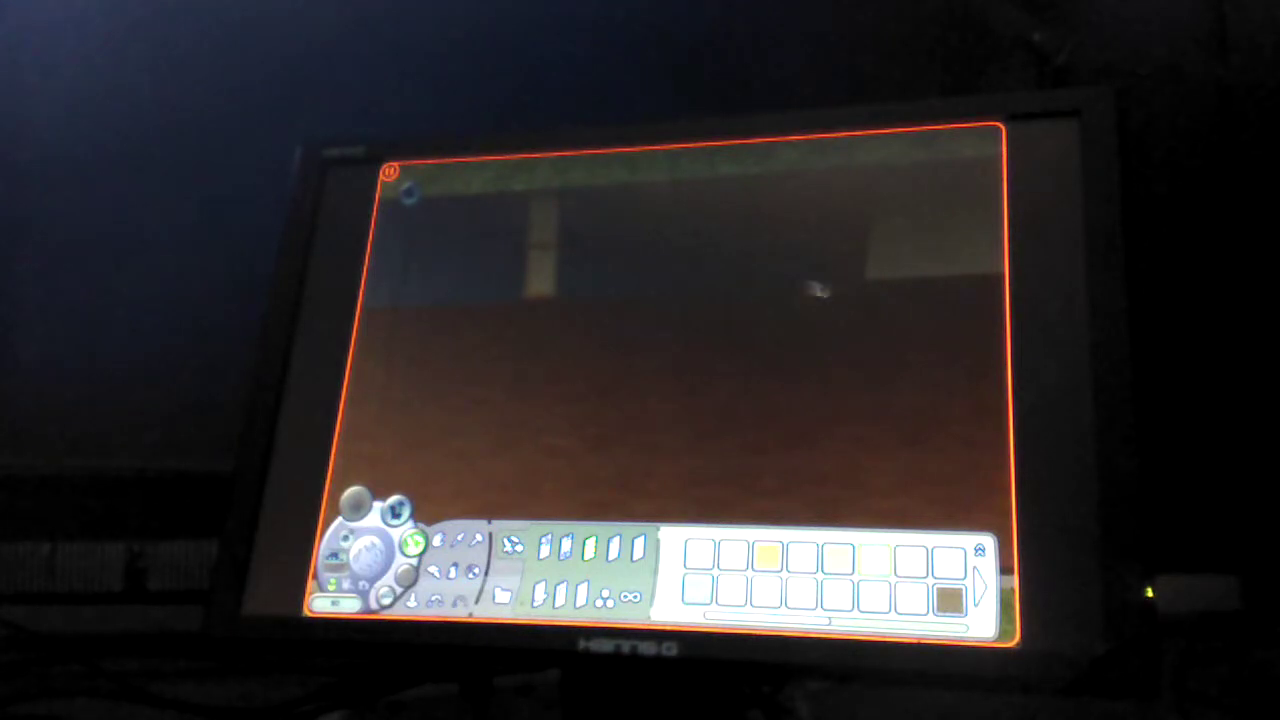
drag(708, 252, 490, 245)
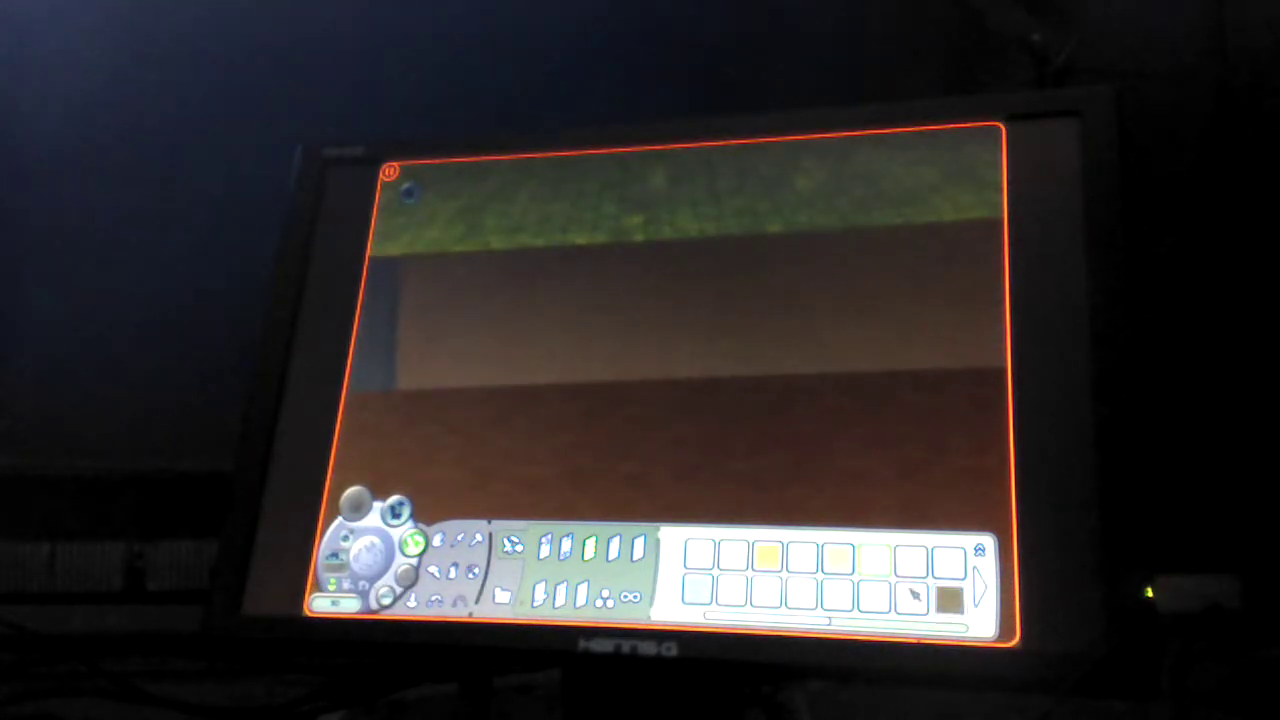
click(875, 597)
mouse_move(886, 314)
mouse_down()
mouse_move(560, 320)
mouse_move(500, 343)
mouse_up()
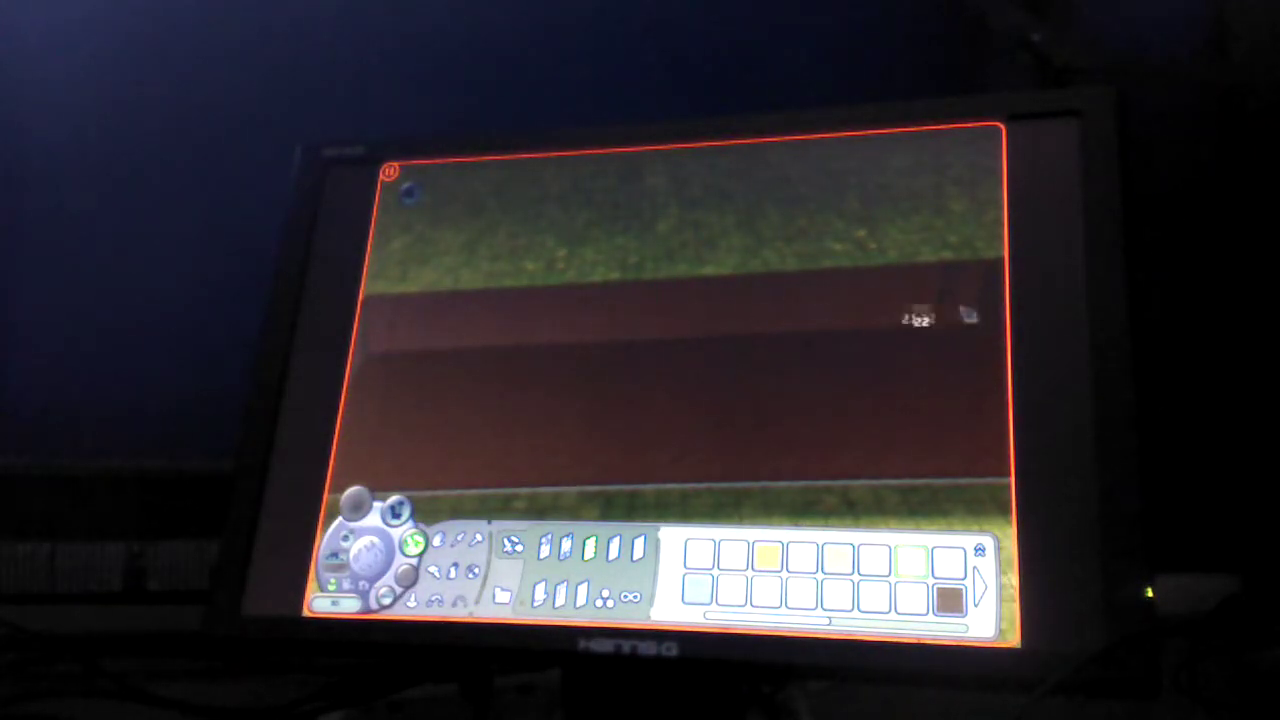
key(period)
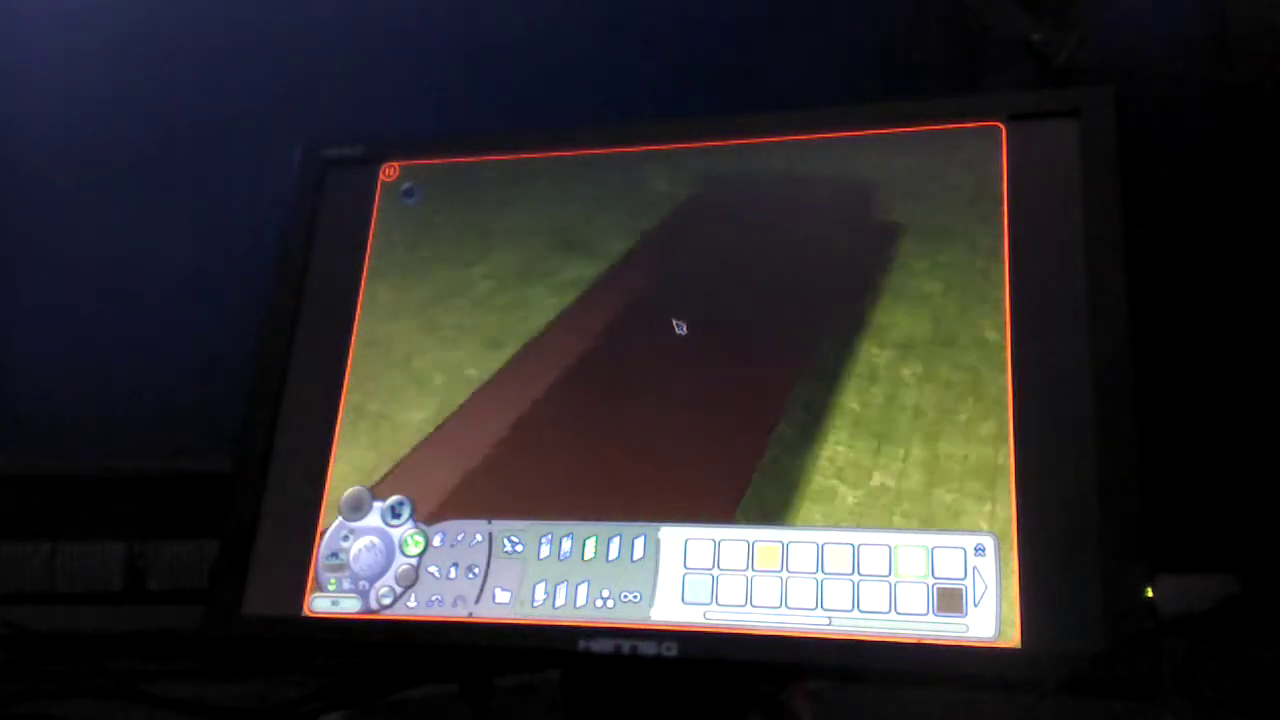
key(period)
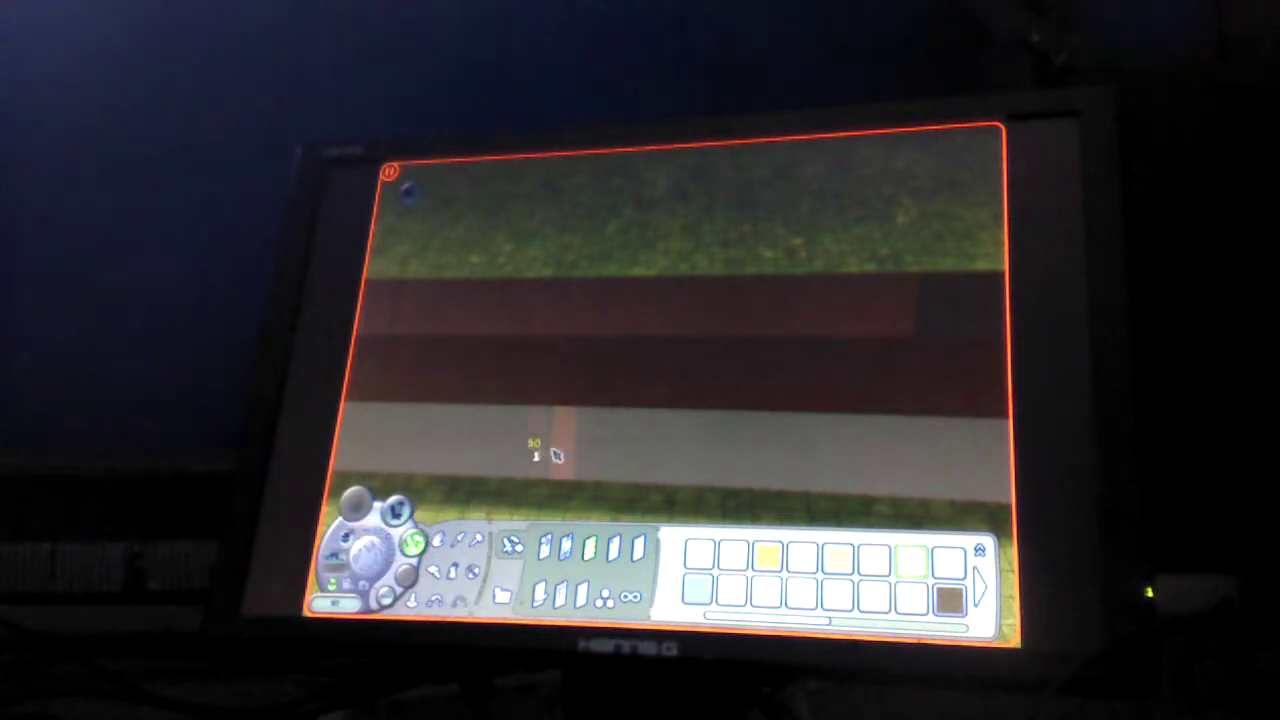
drag(540, 428, 488, 426)
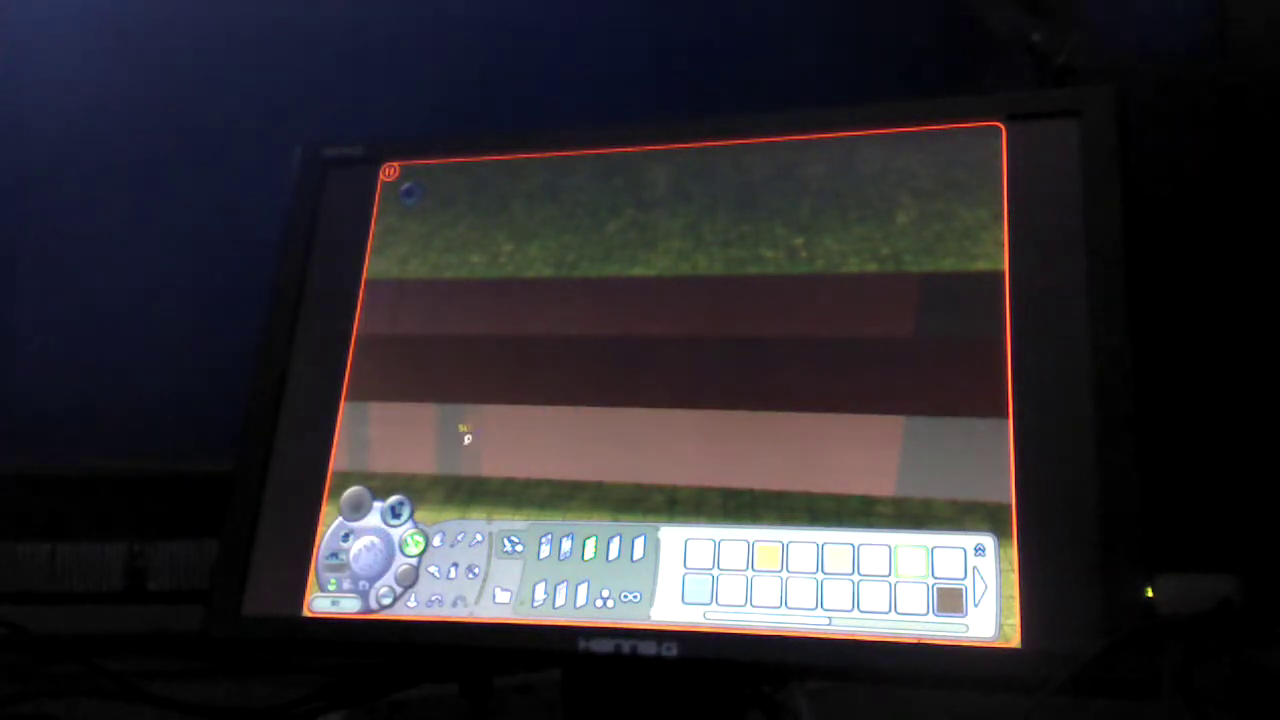
scroll(467, 432, down, 2)
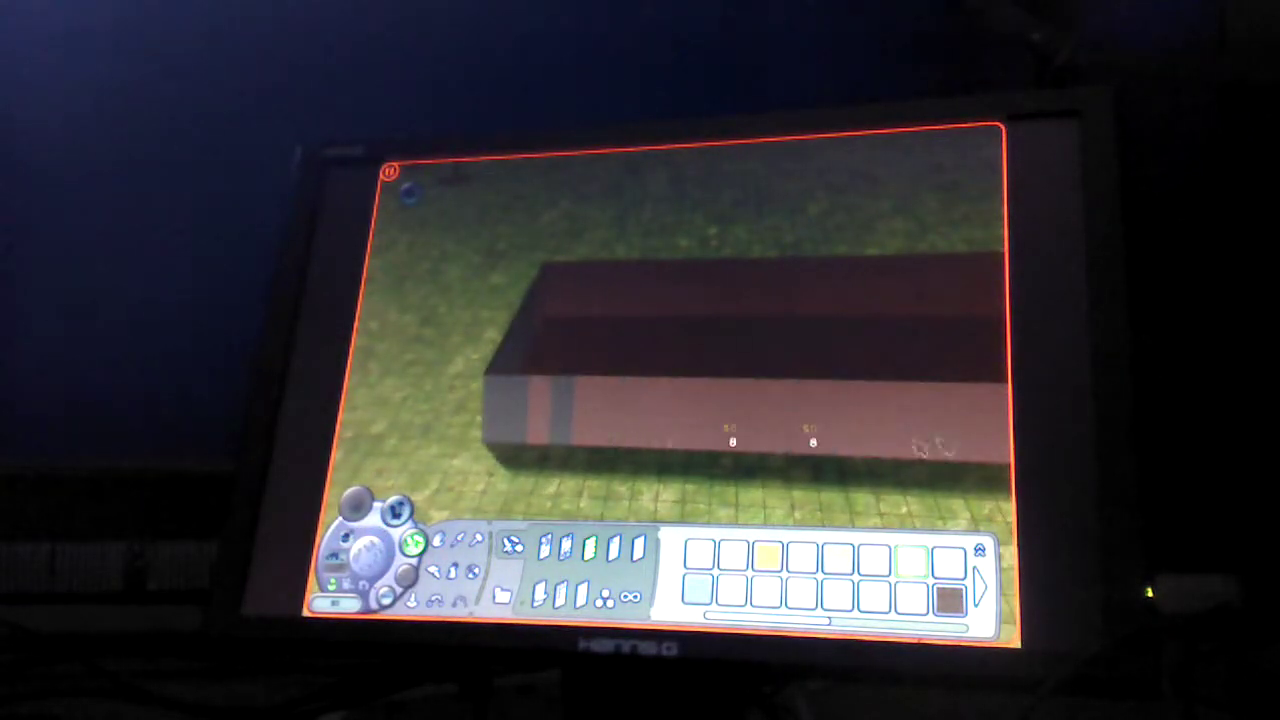
drag(571, 406, 677, 397)
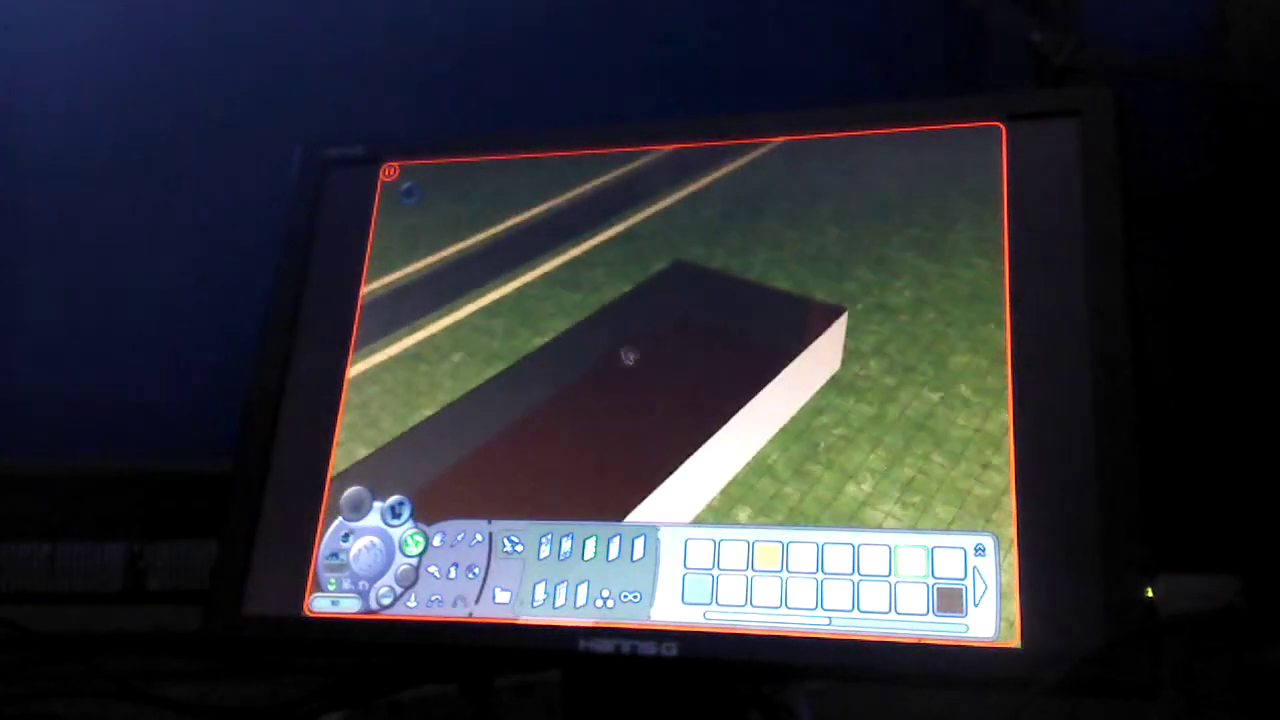
key(Down)
key(Down)
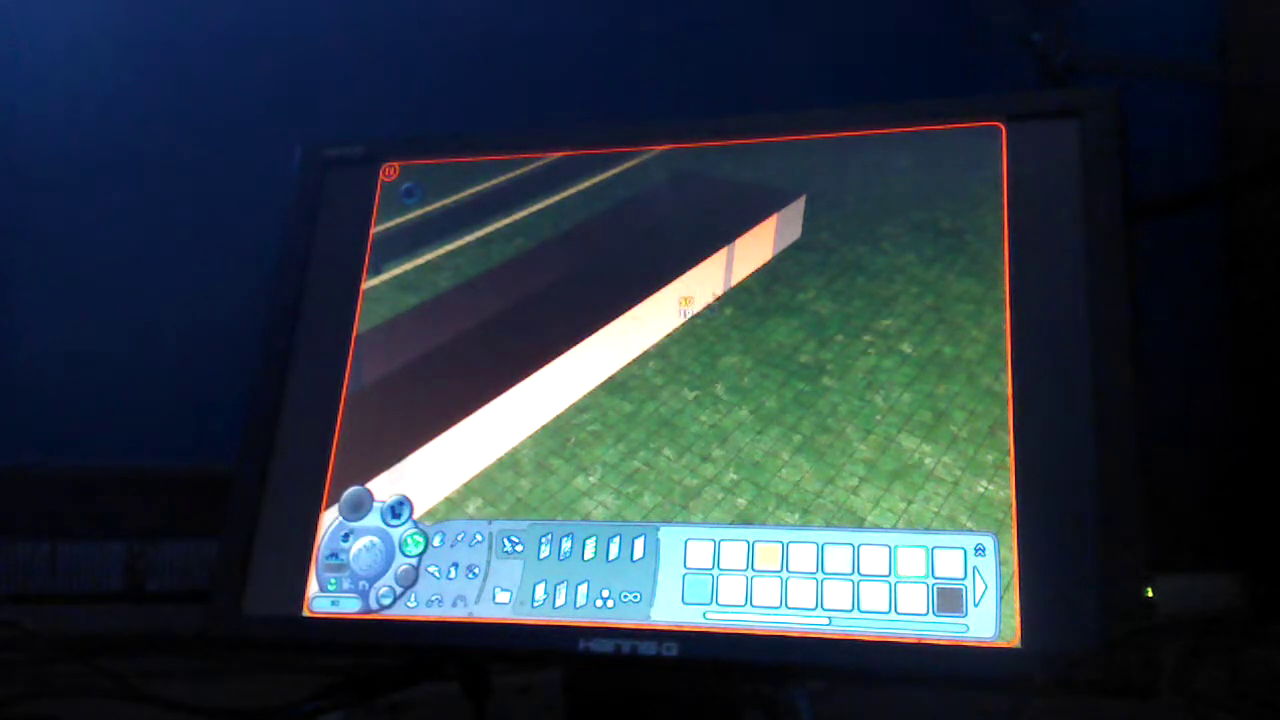
drag(815, 220, 810, 255)
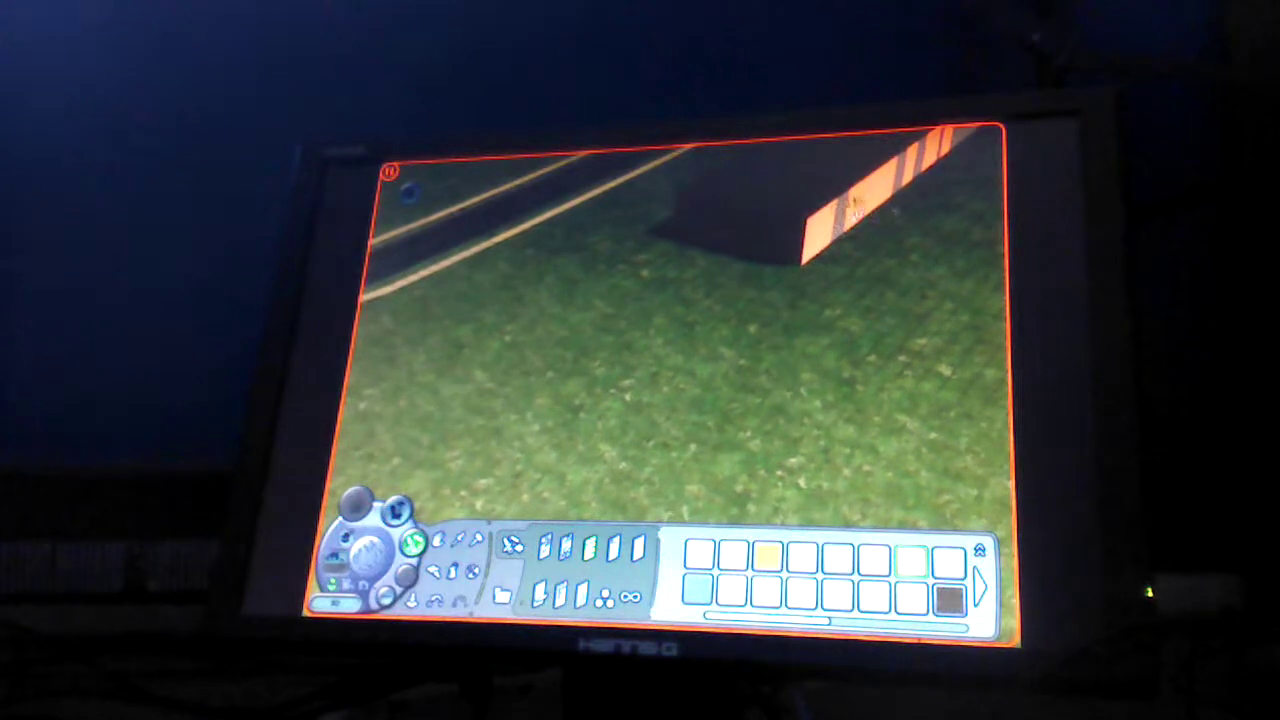
key(Right)
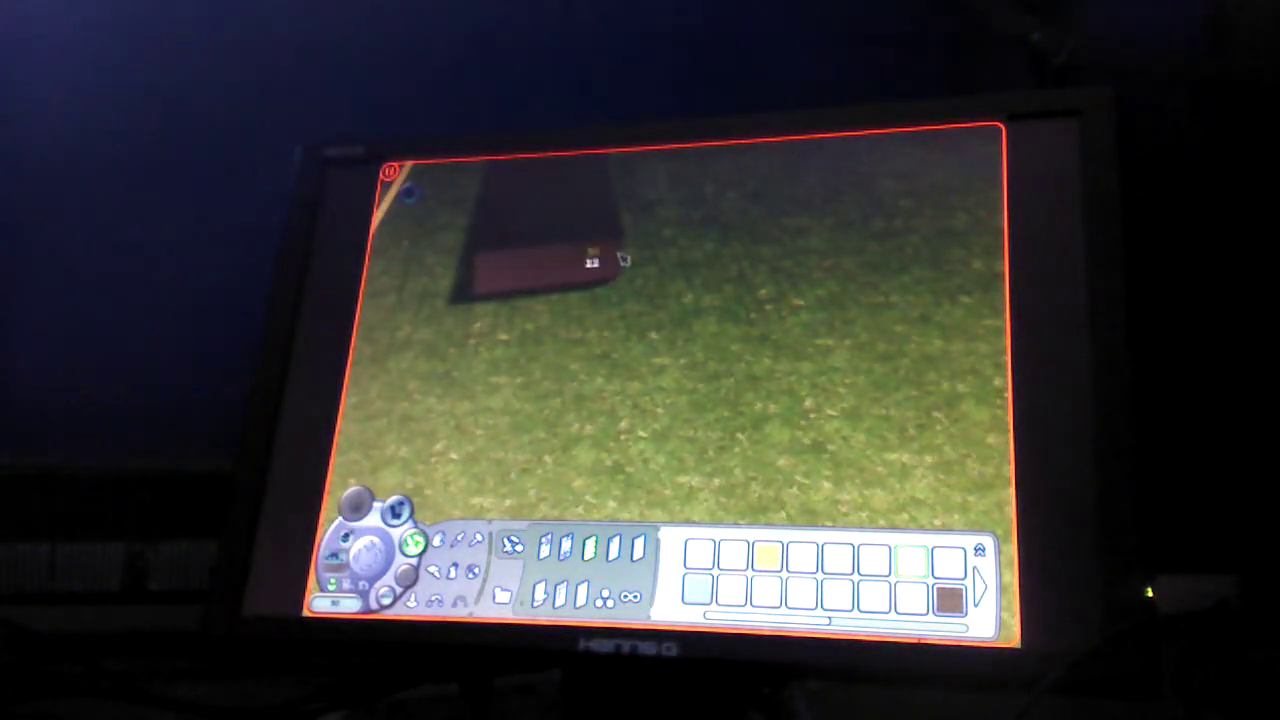
key(Up)
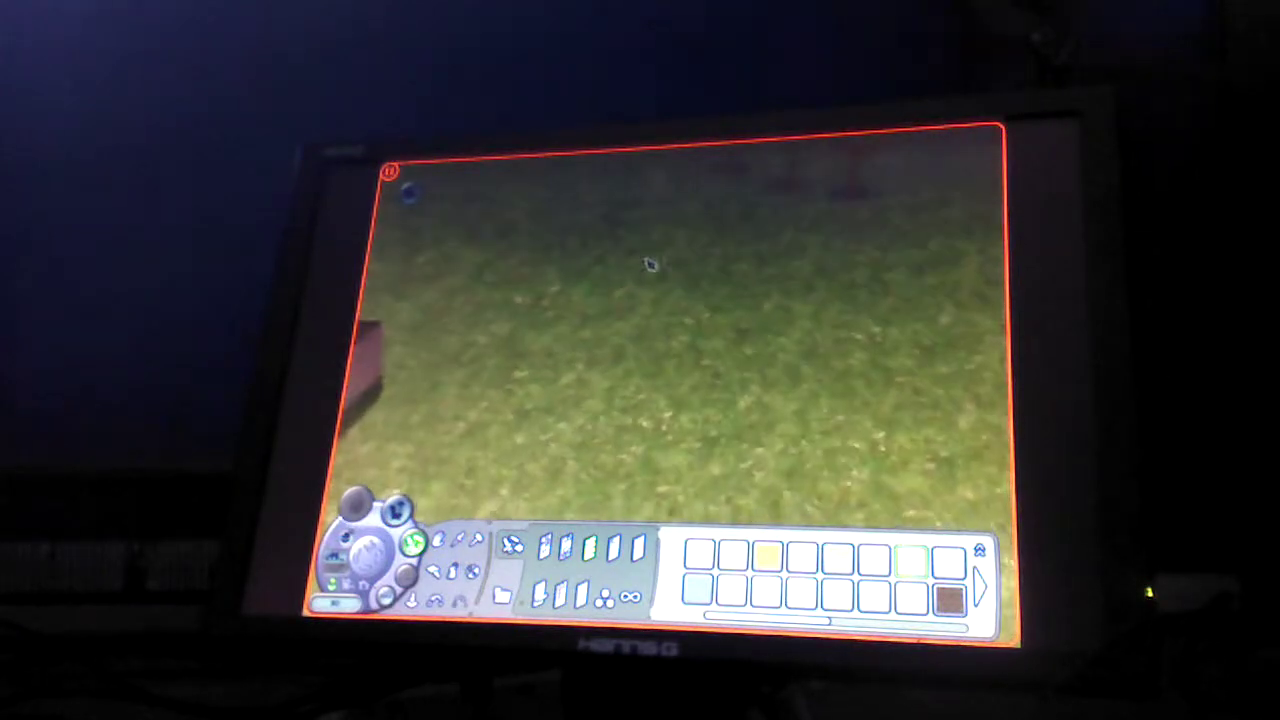
key(Down)
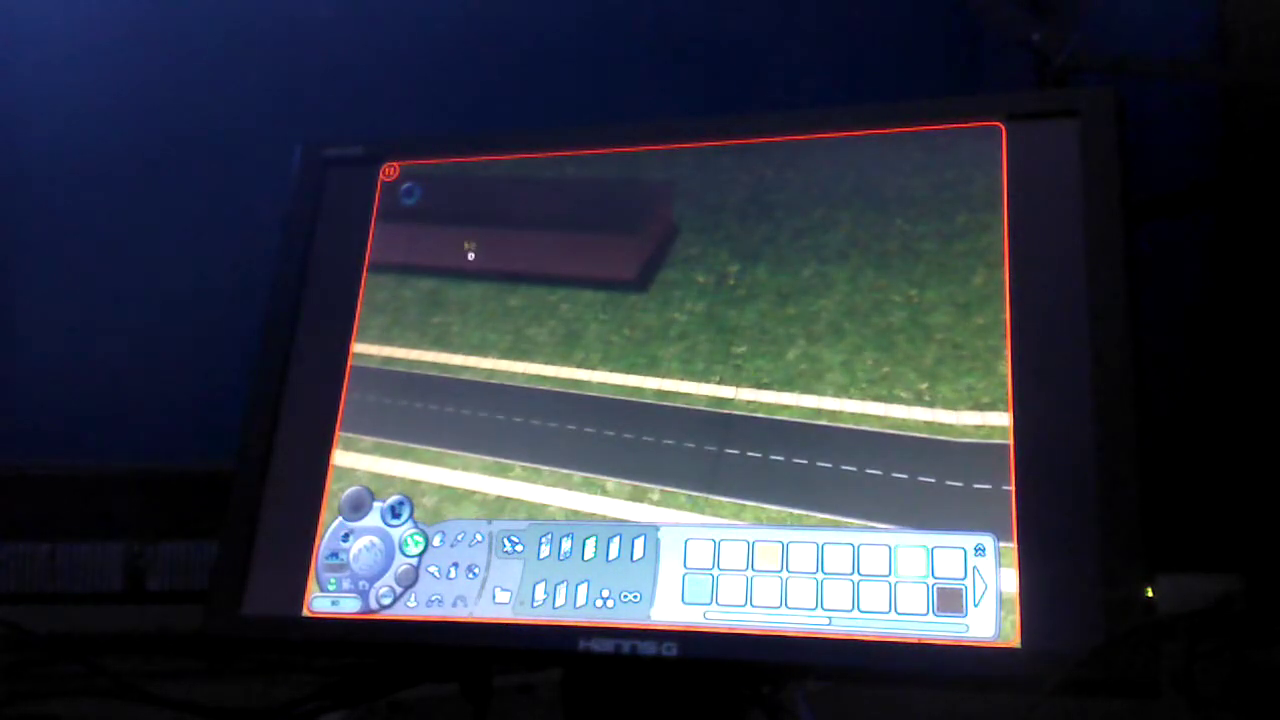
scroll(757, 400, down, 2)
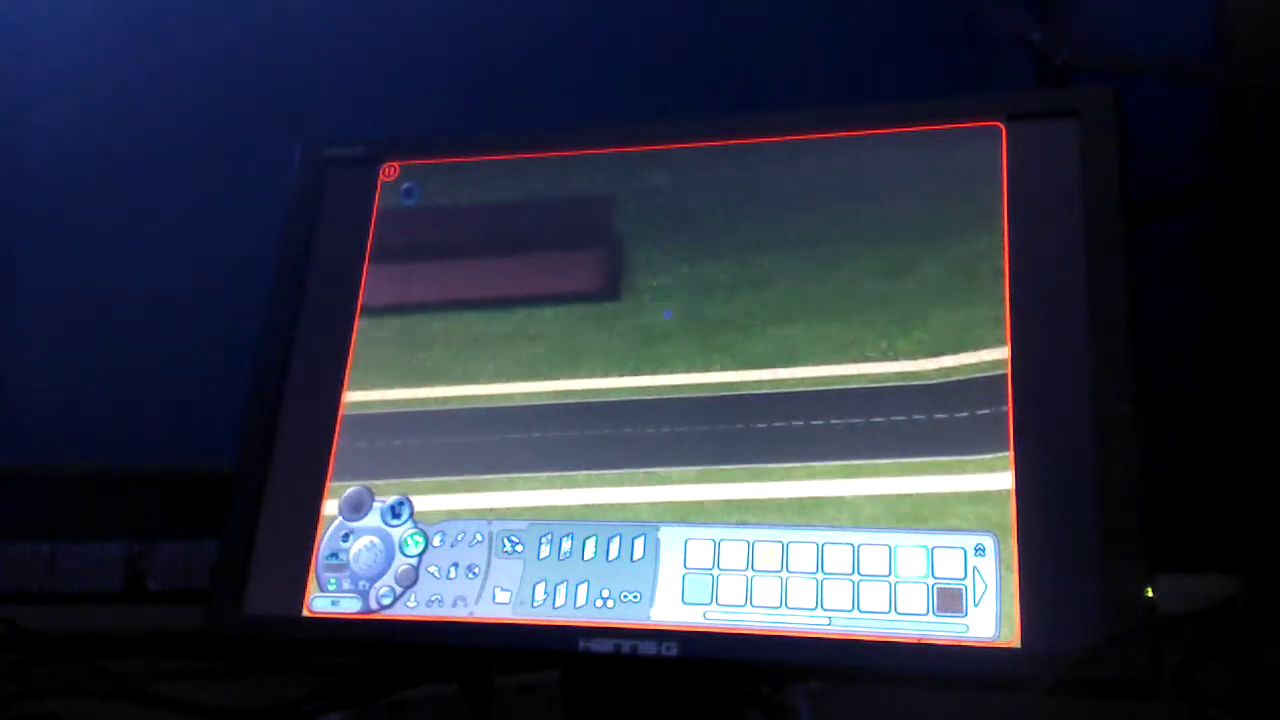
key(Left)
key(Up)
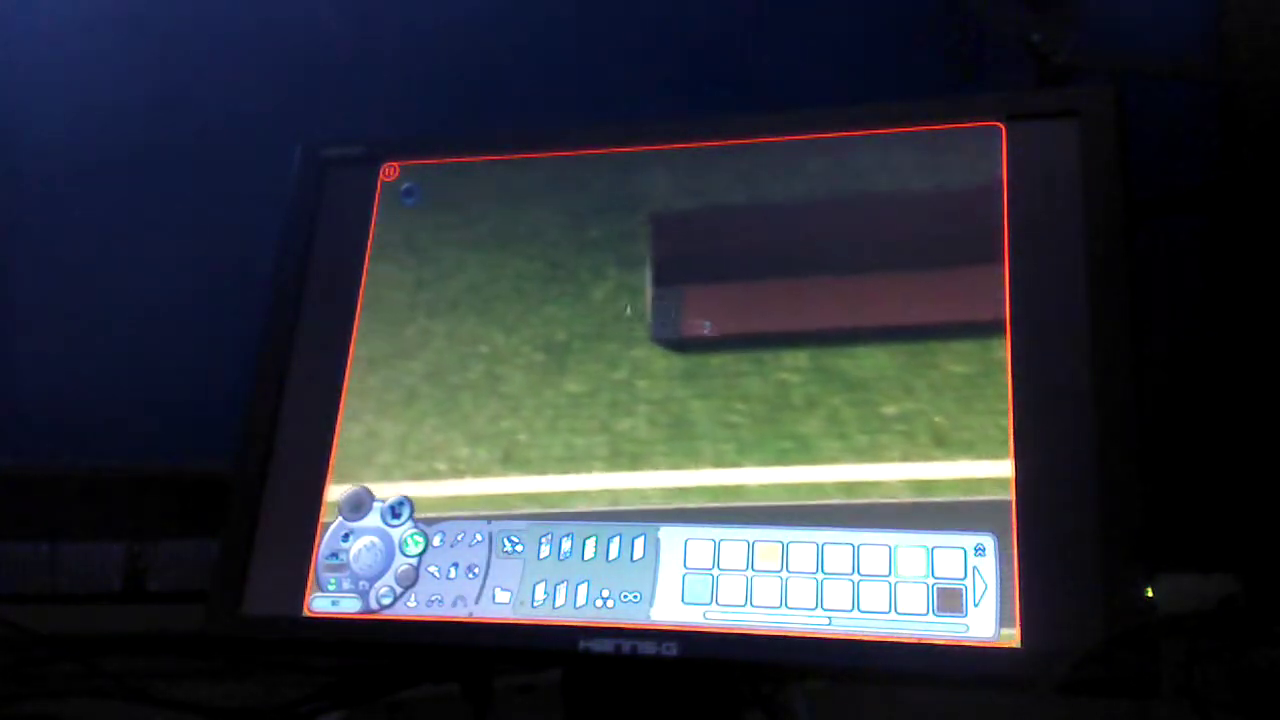
key(Left)
key(Up)
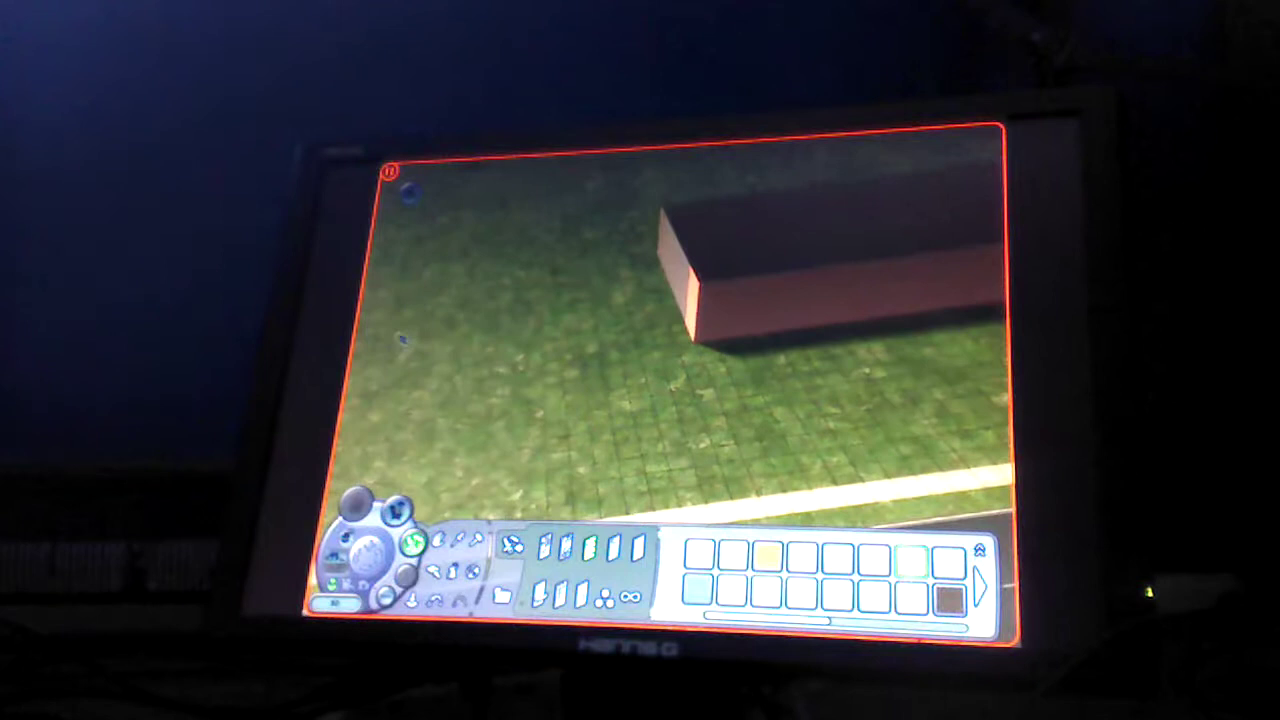
key(comma)
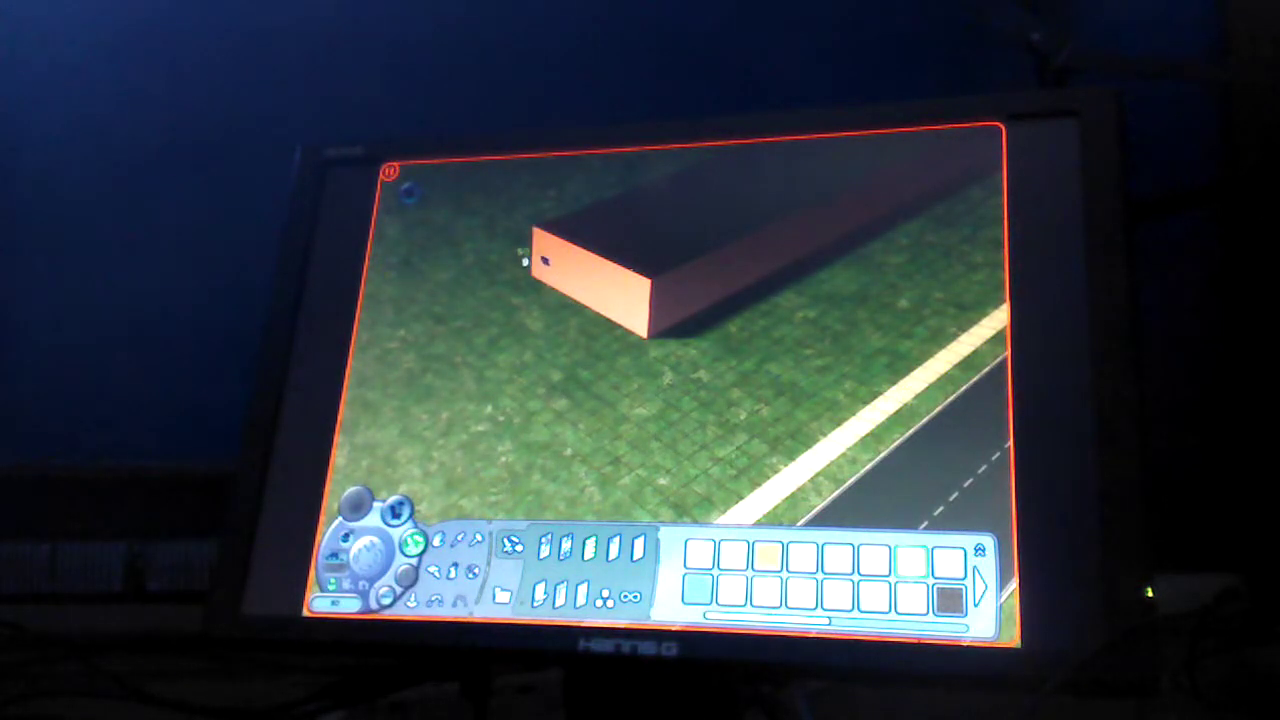
scroll(660, 330, up, 3)
key(comma)
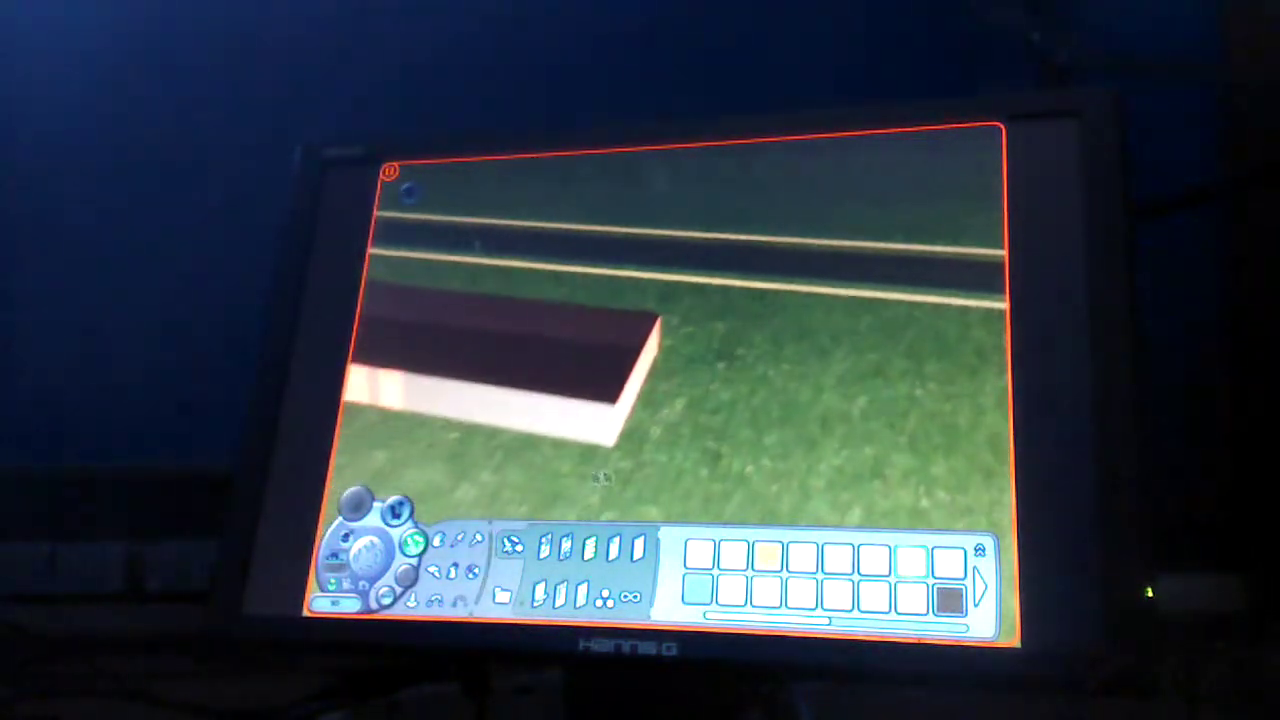
key(Left)
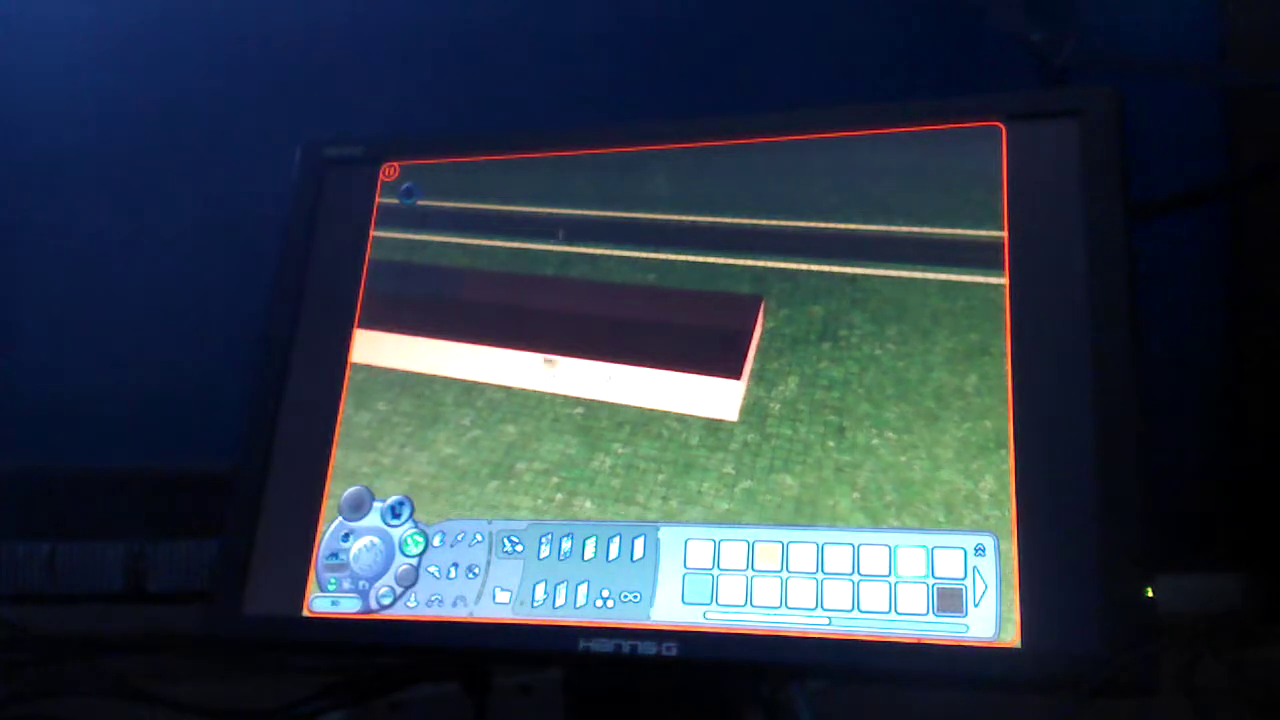
key(Left)
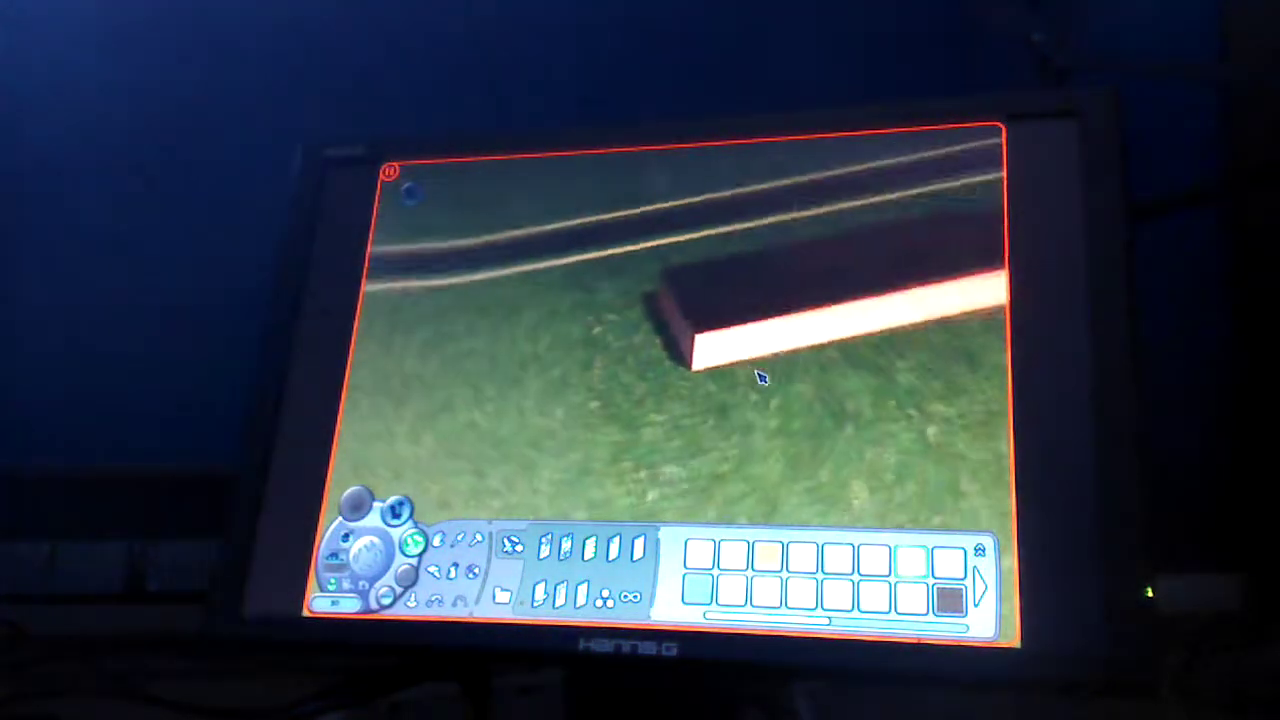
key(comma)
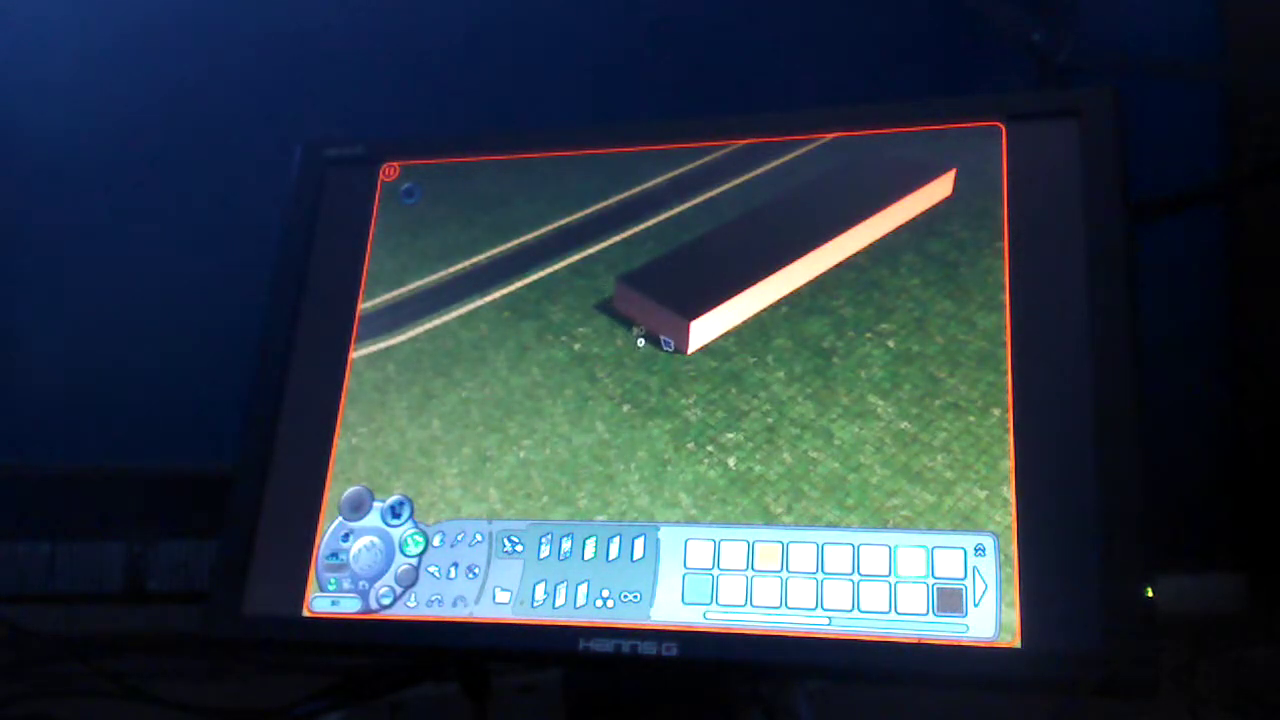
key(comma)
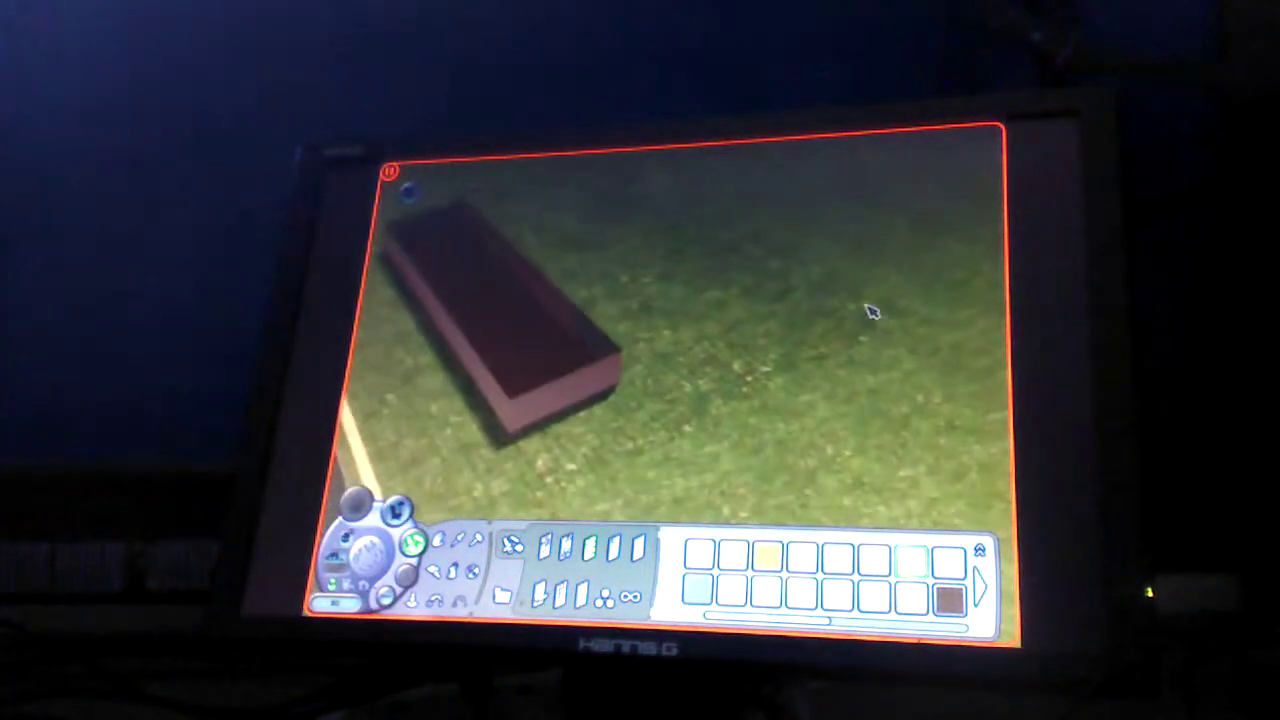
key(comma)
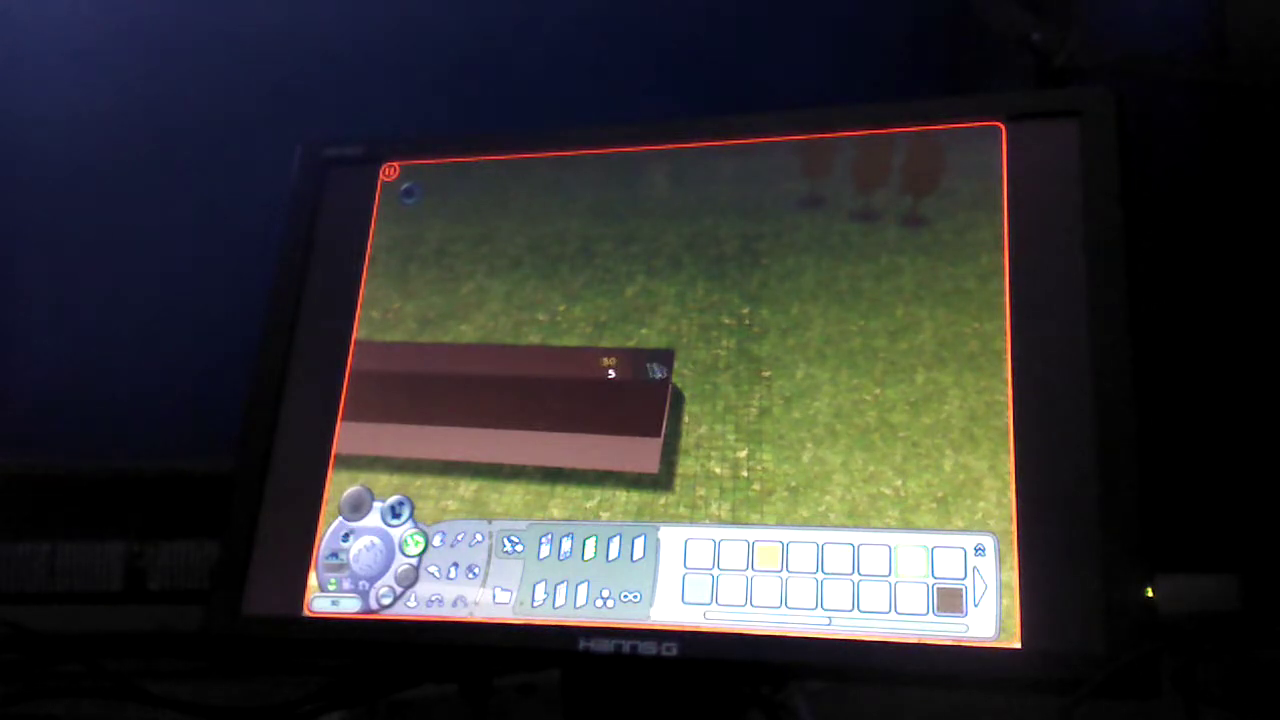
key(comma)
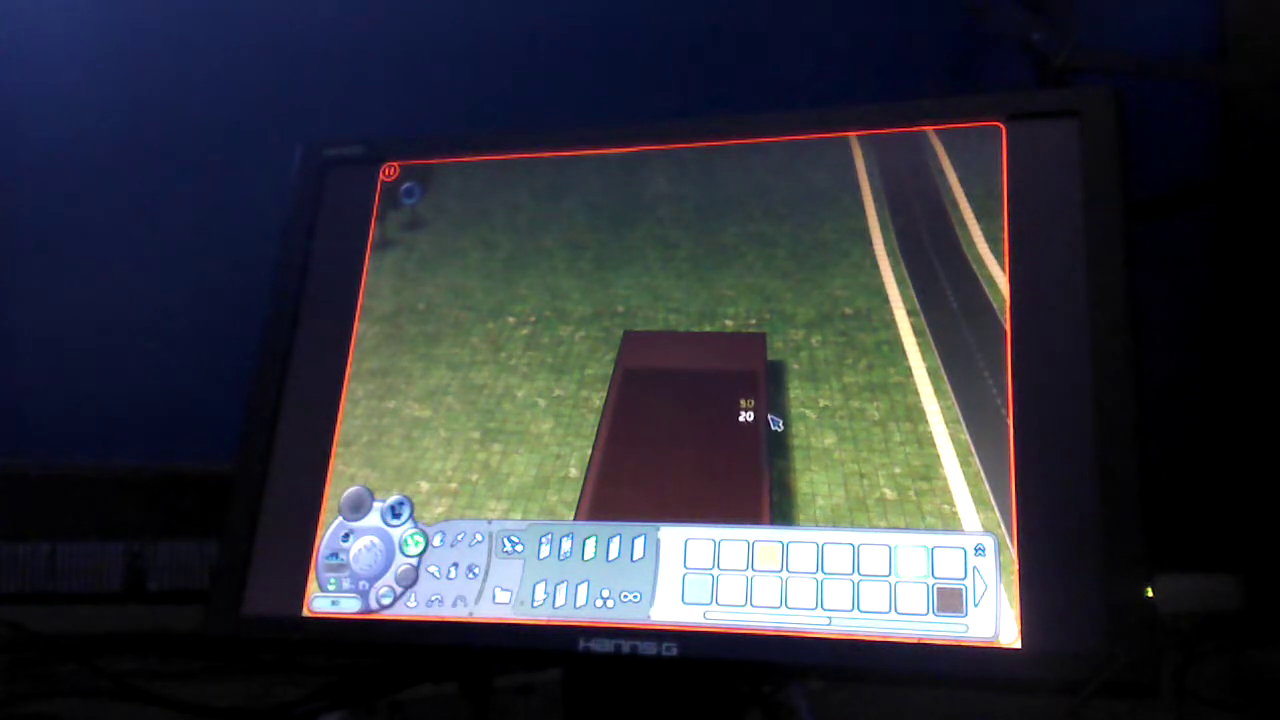
scroll(763, 438, up, 3)
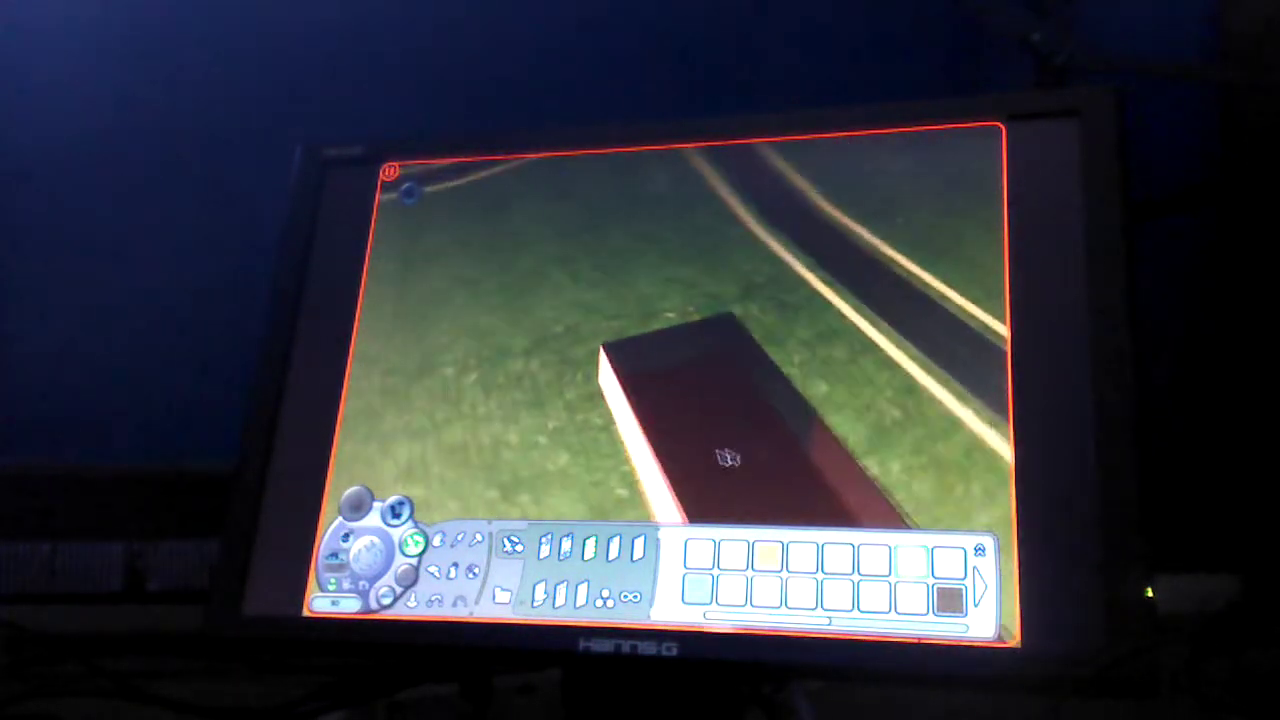
scroll(660, 395, down, 1)
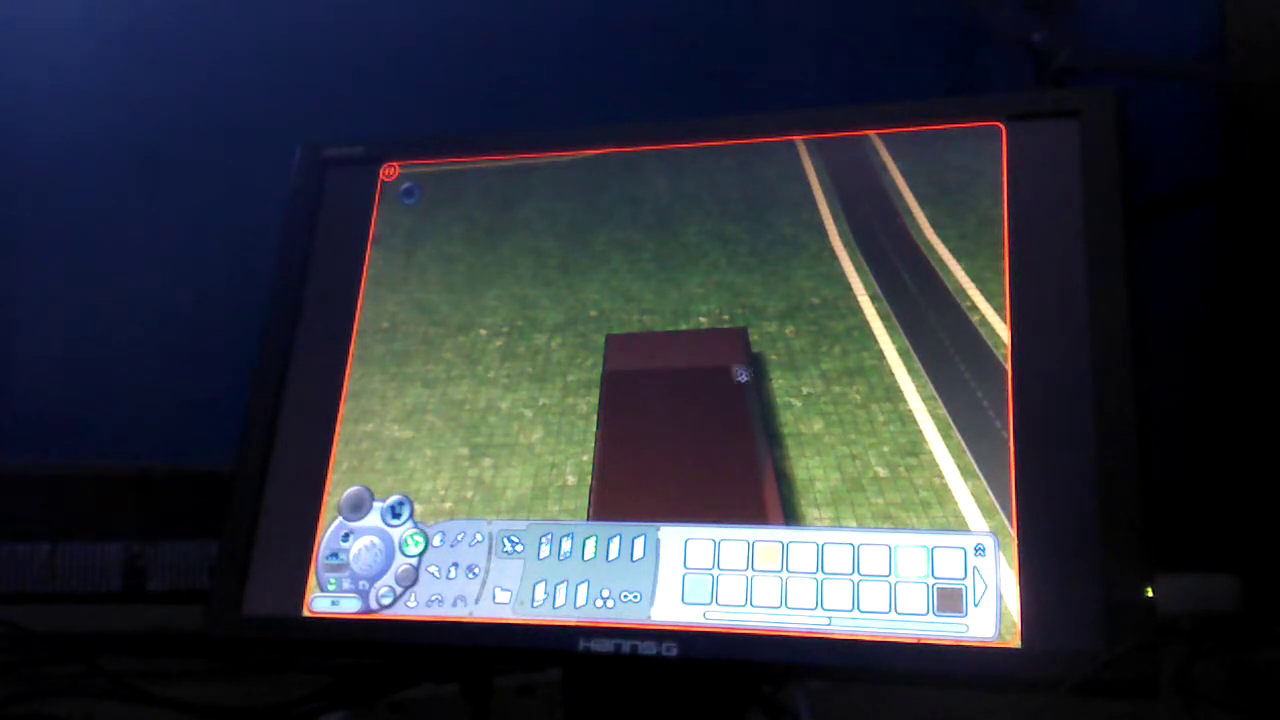
key(comma)
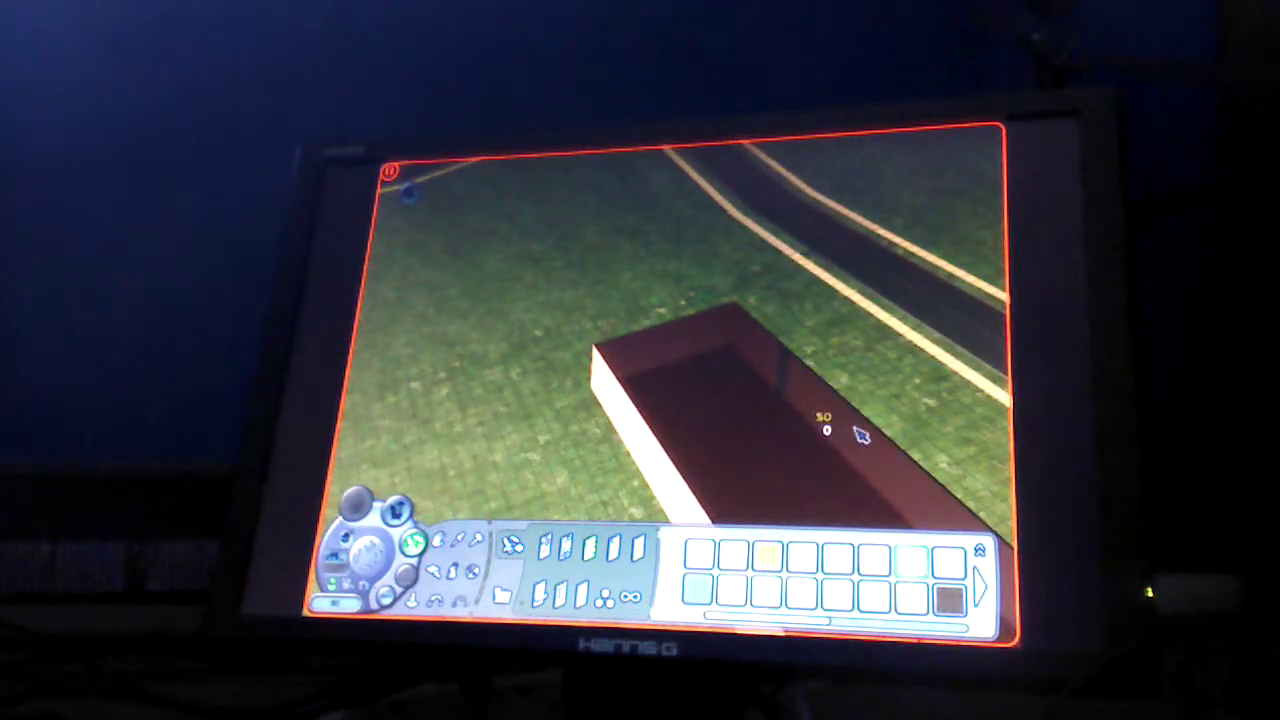
key(period)
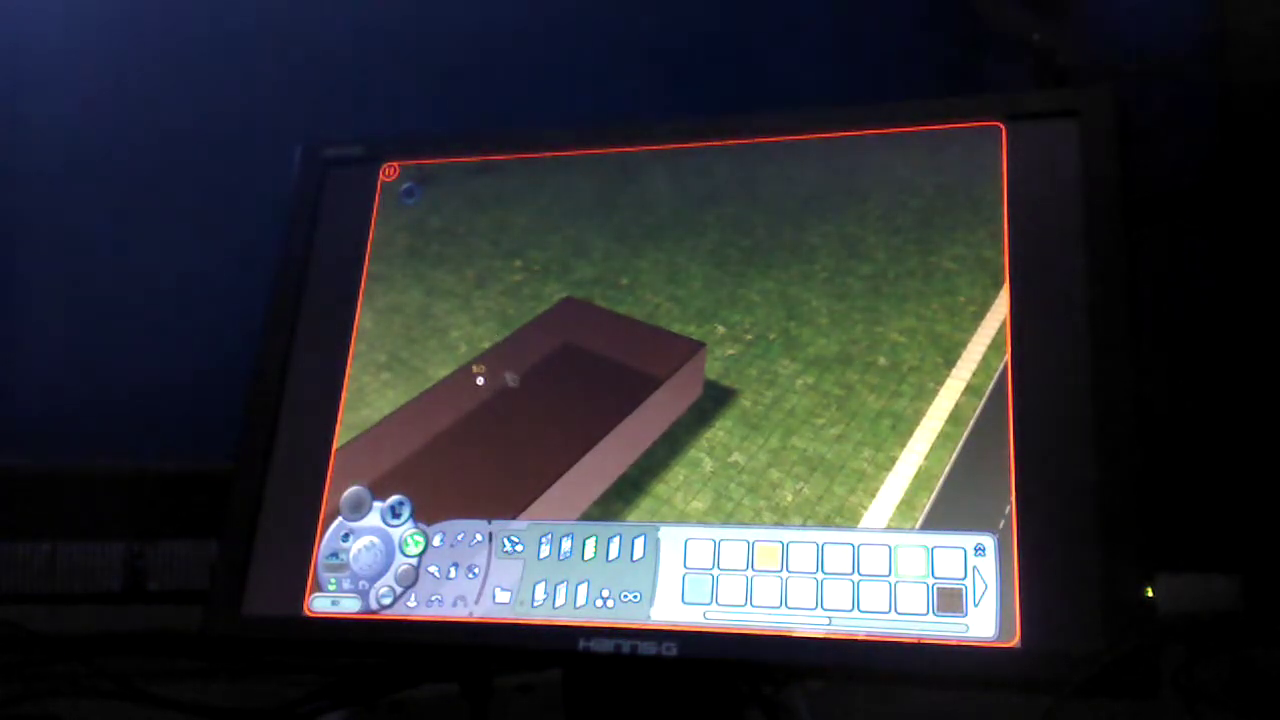
scroll(515, 360, up, 2)
key(period)
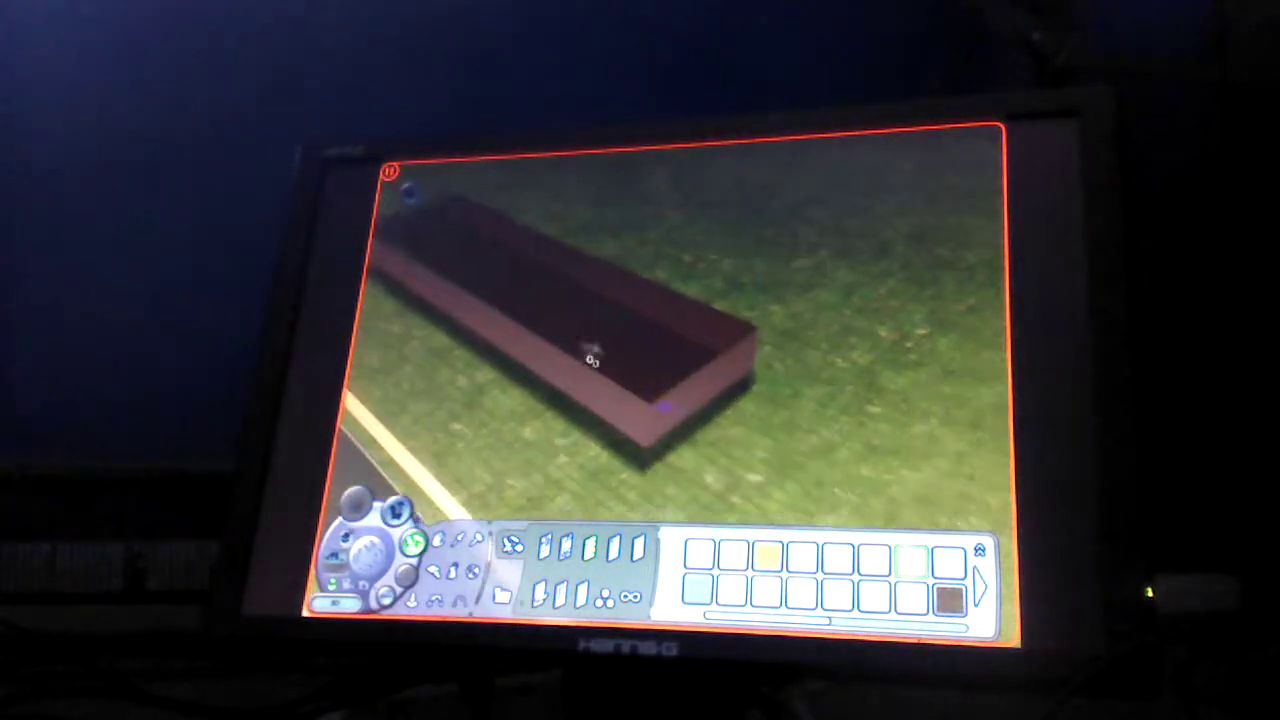
key(Left)
key(Left)
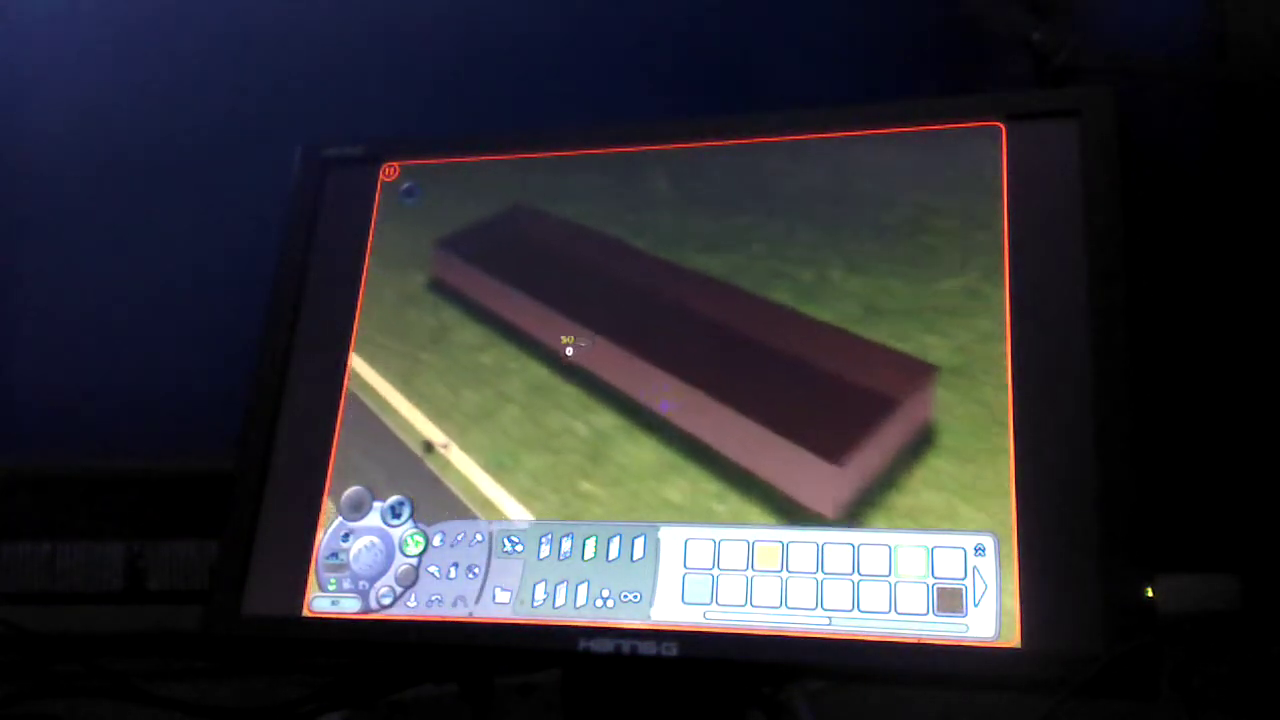
scroll(600, 340, up, 2)
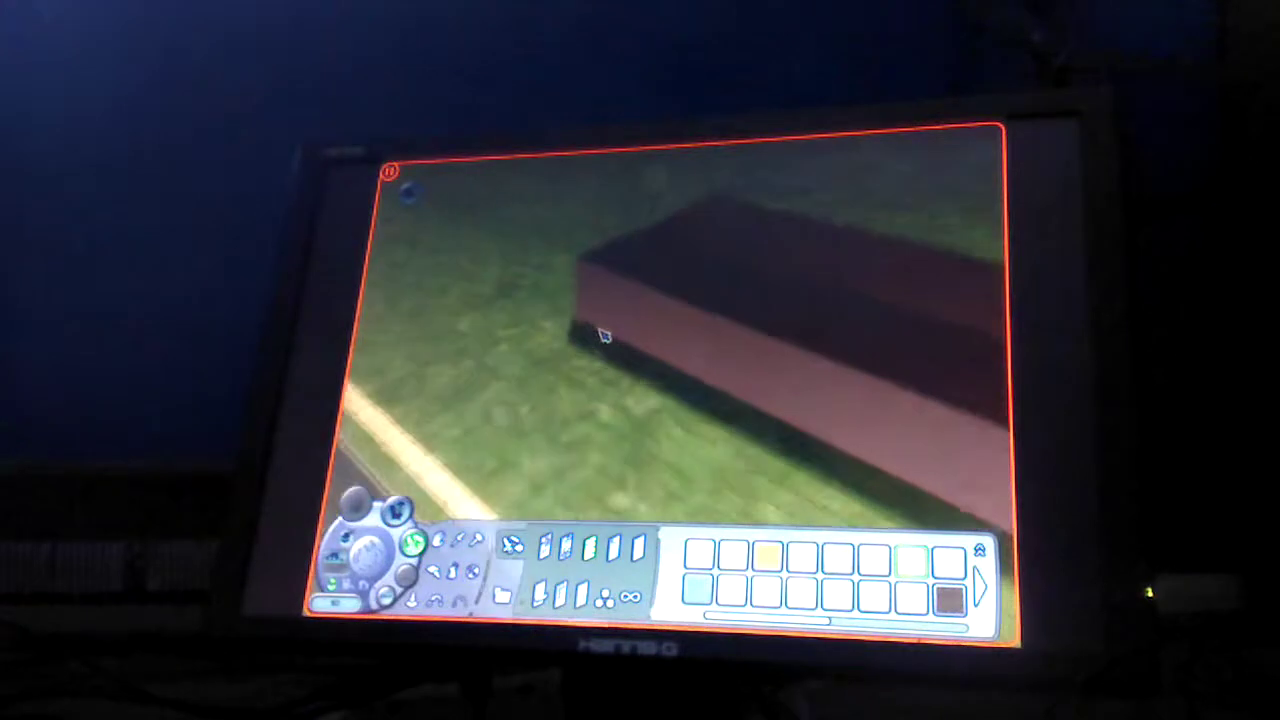
scroll(603, 335, up, 2)
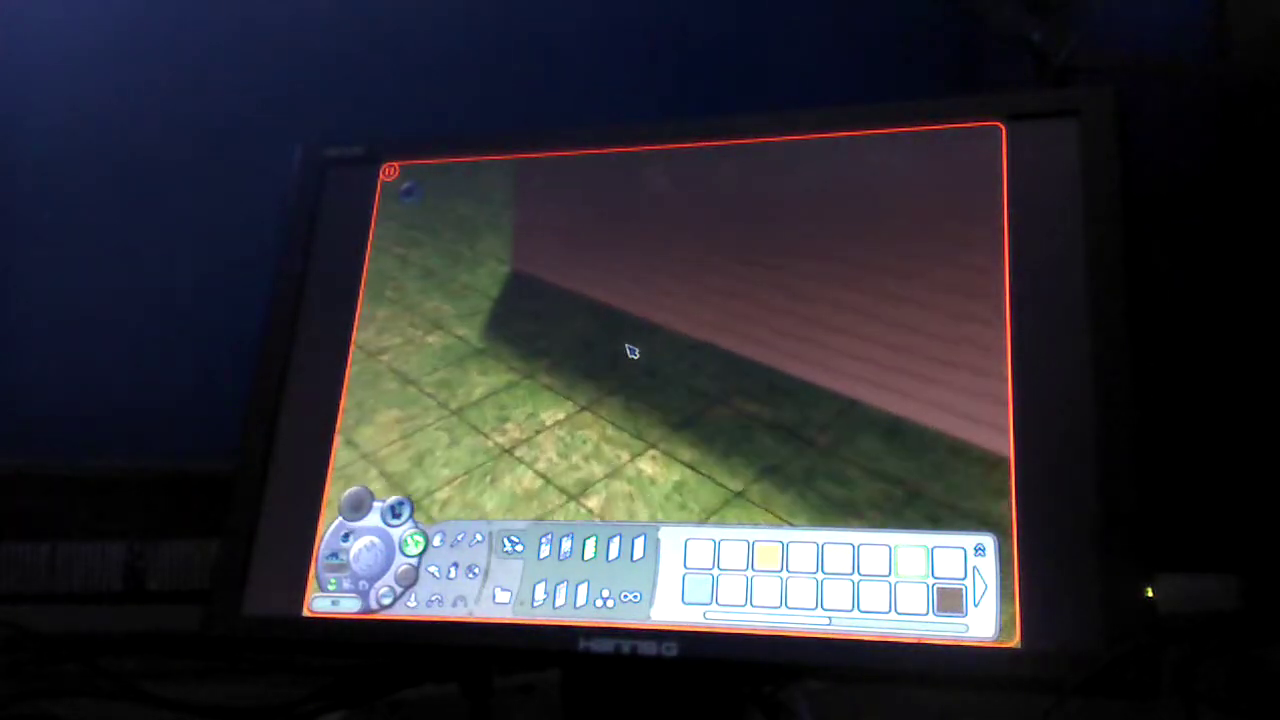
scroll(629, 349, down, 1)
scroll(600, 365, down, 1)
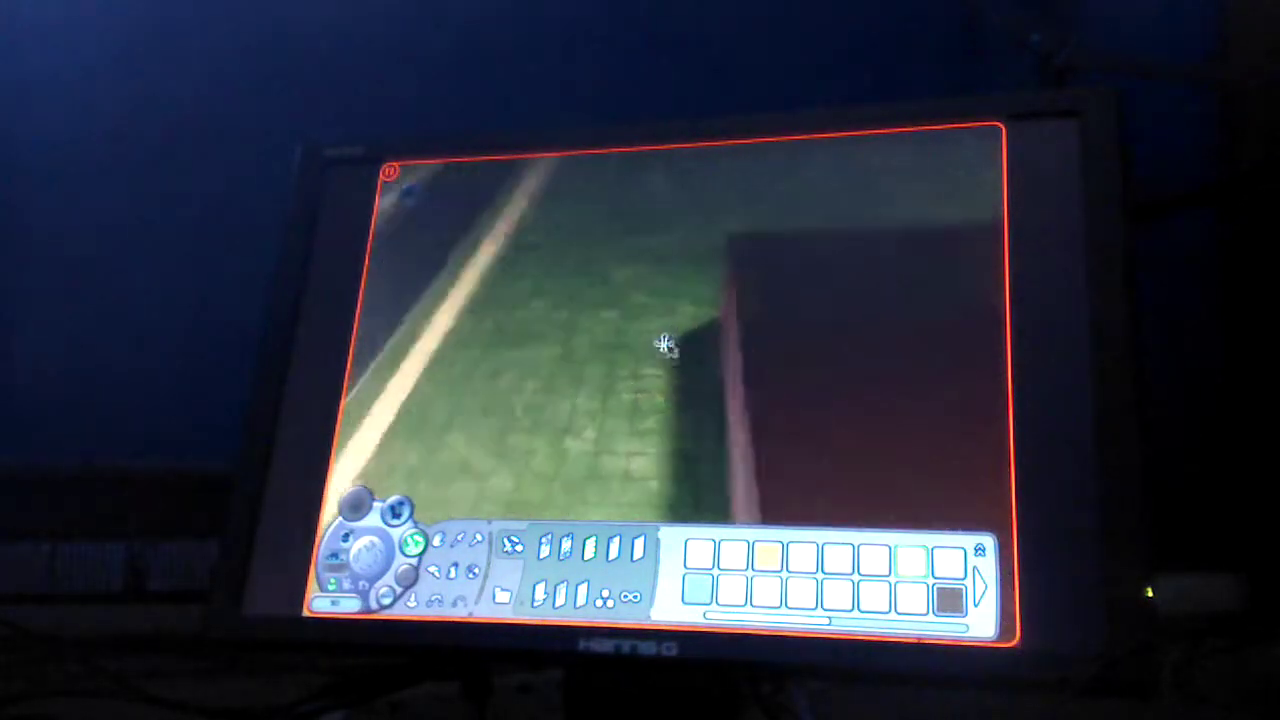
key(Left)
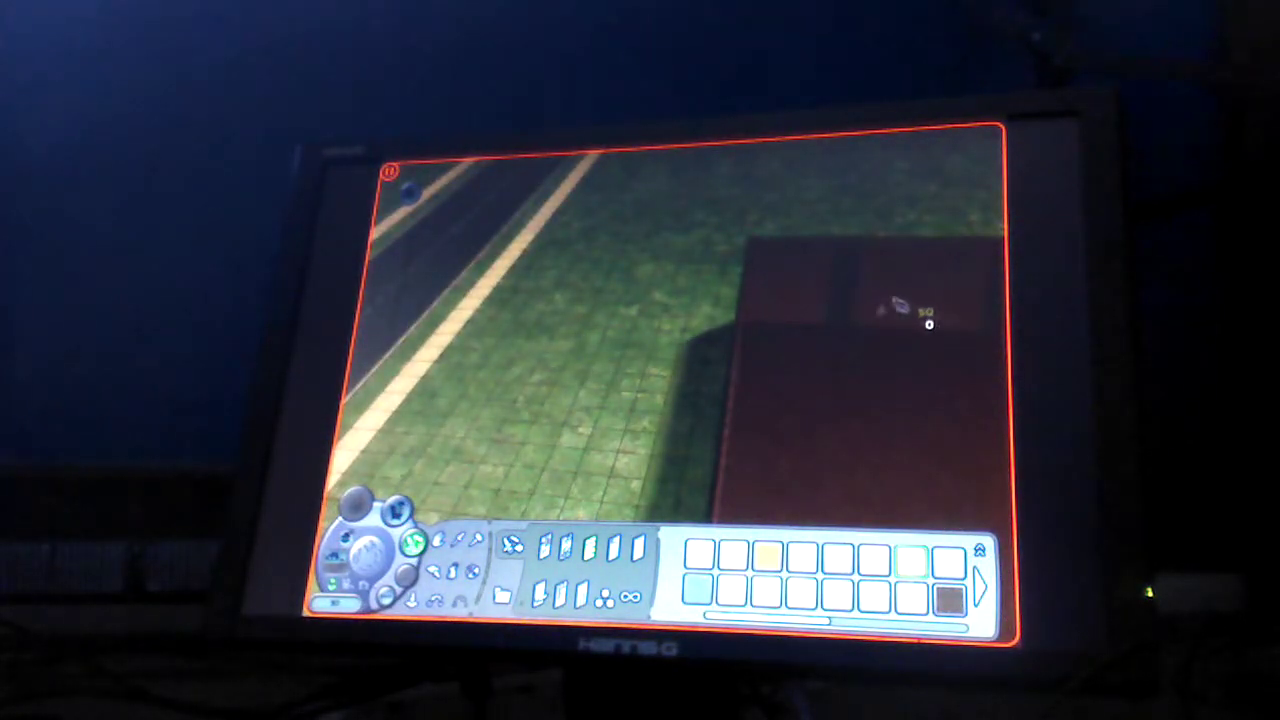
scroll(838, 315, up, 1)
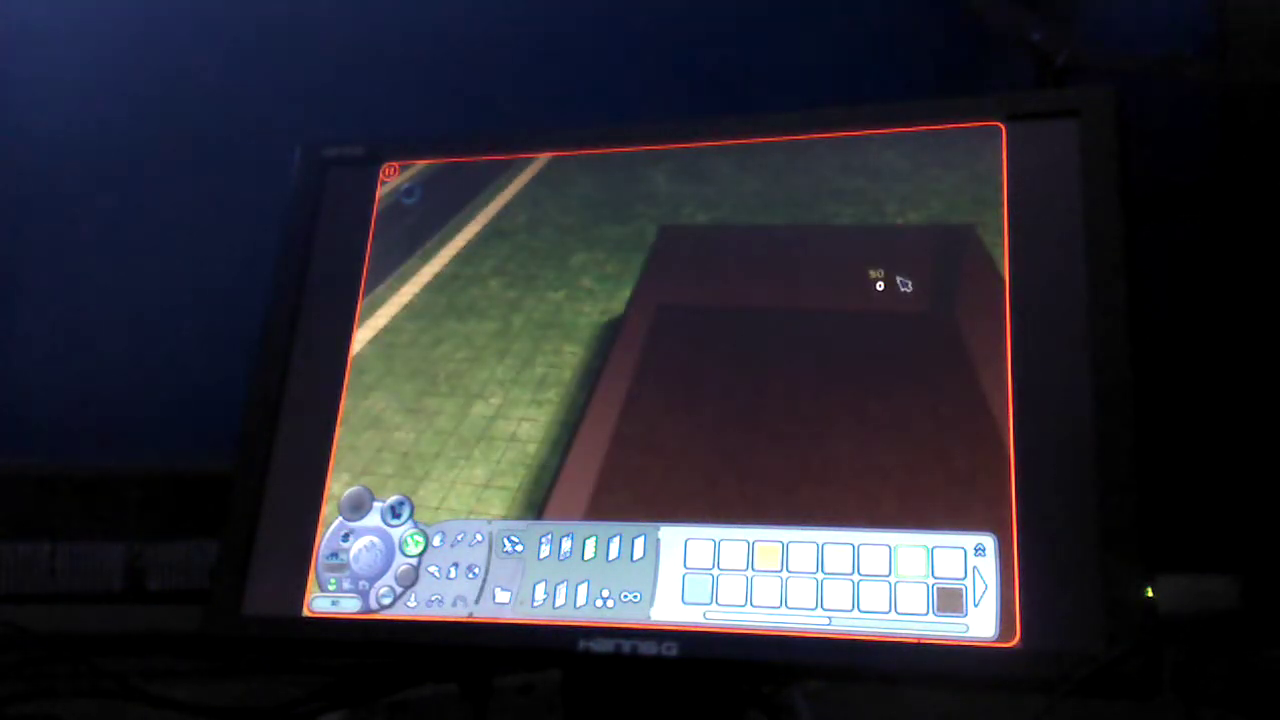
scroll(760, 345, up, 2)
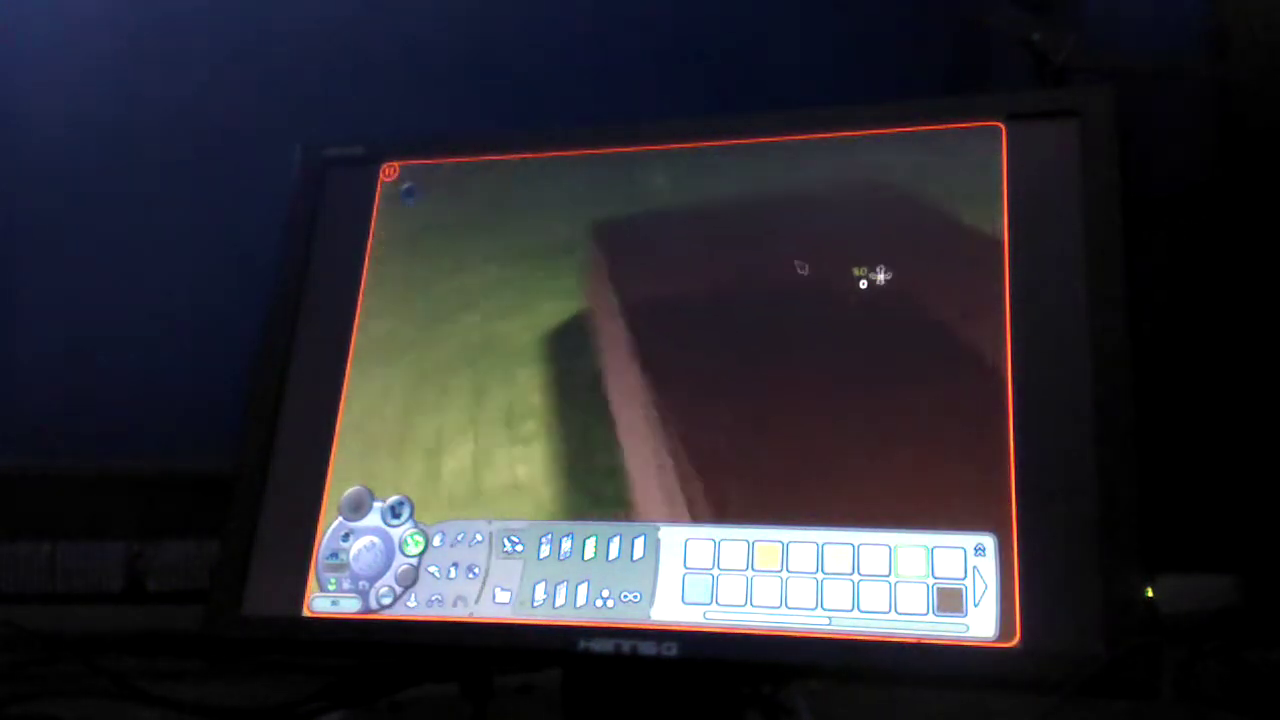
scroll(800, 267, down, 2)
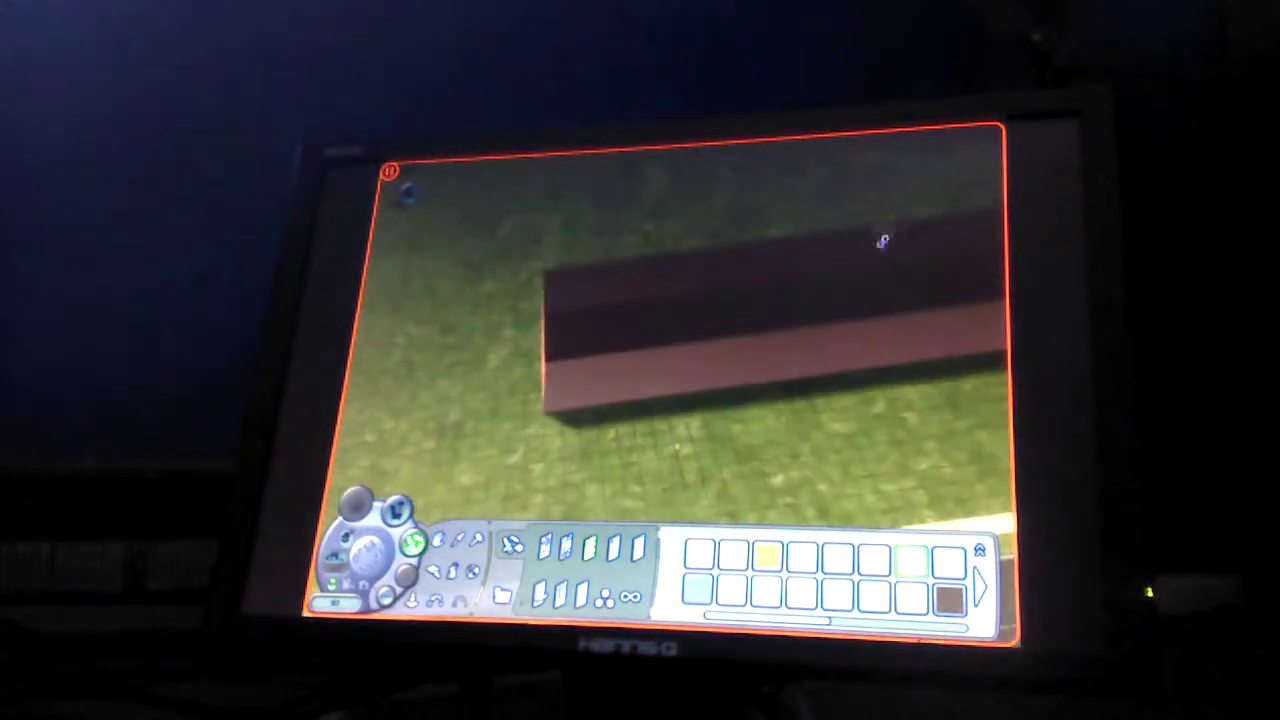
key(period)
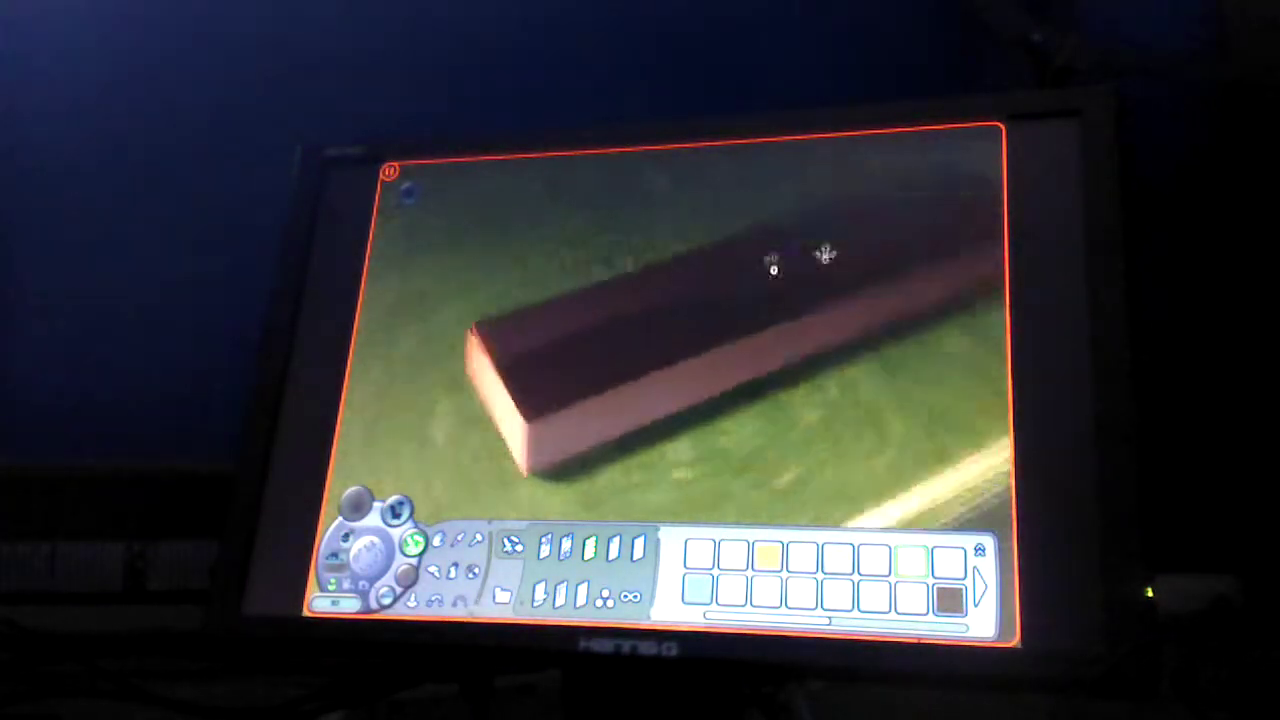
key(period)
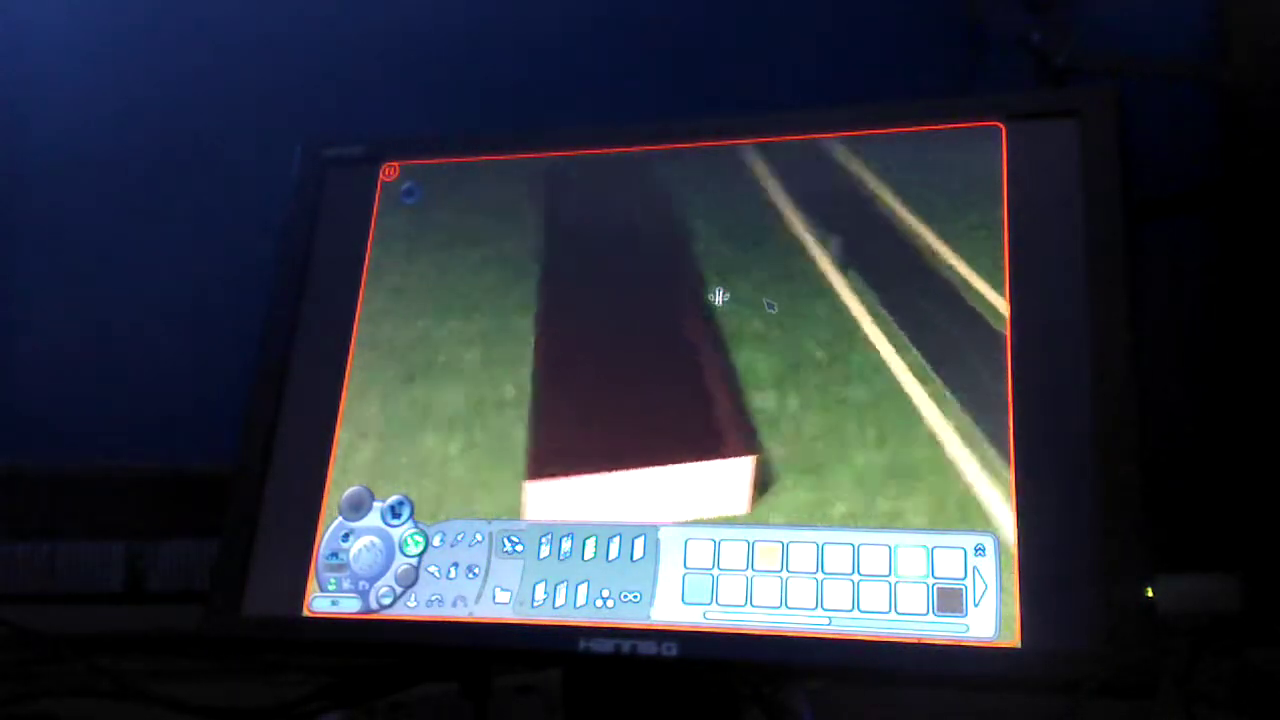
key(period)
key(period)
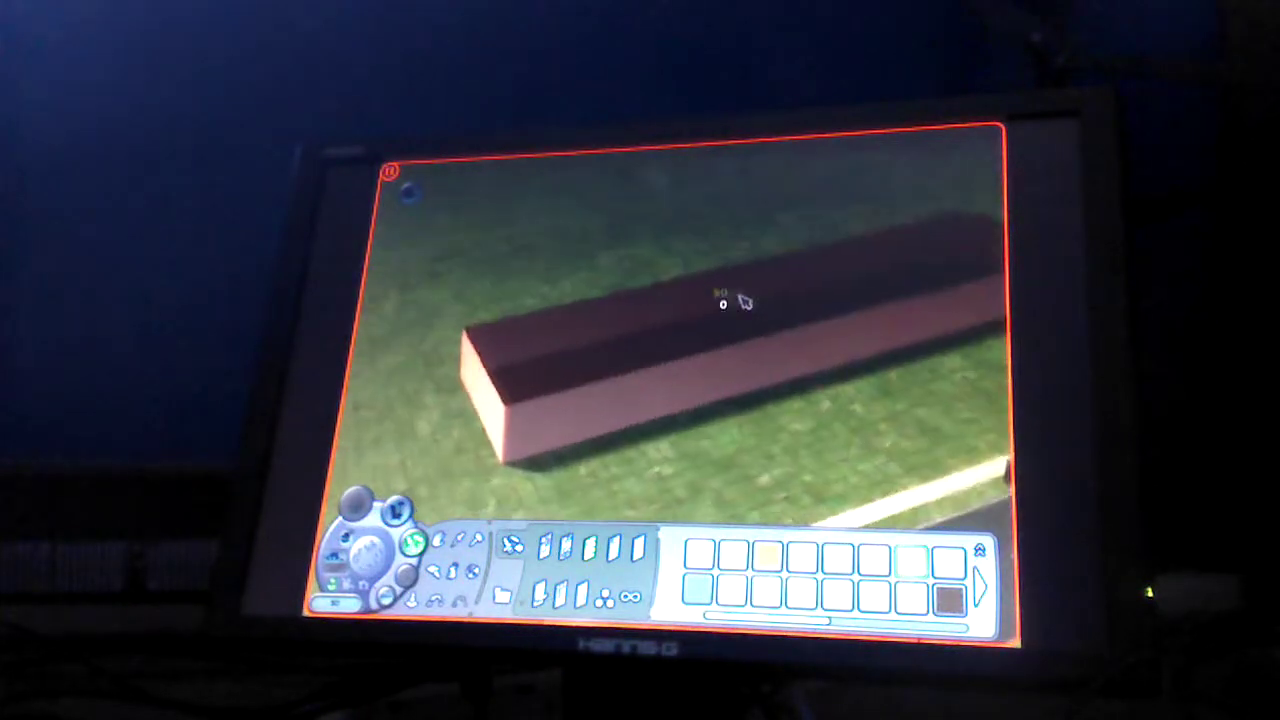
scroll(757, 311, up, 2)
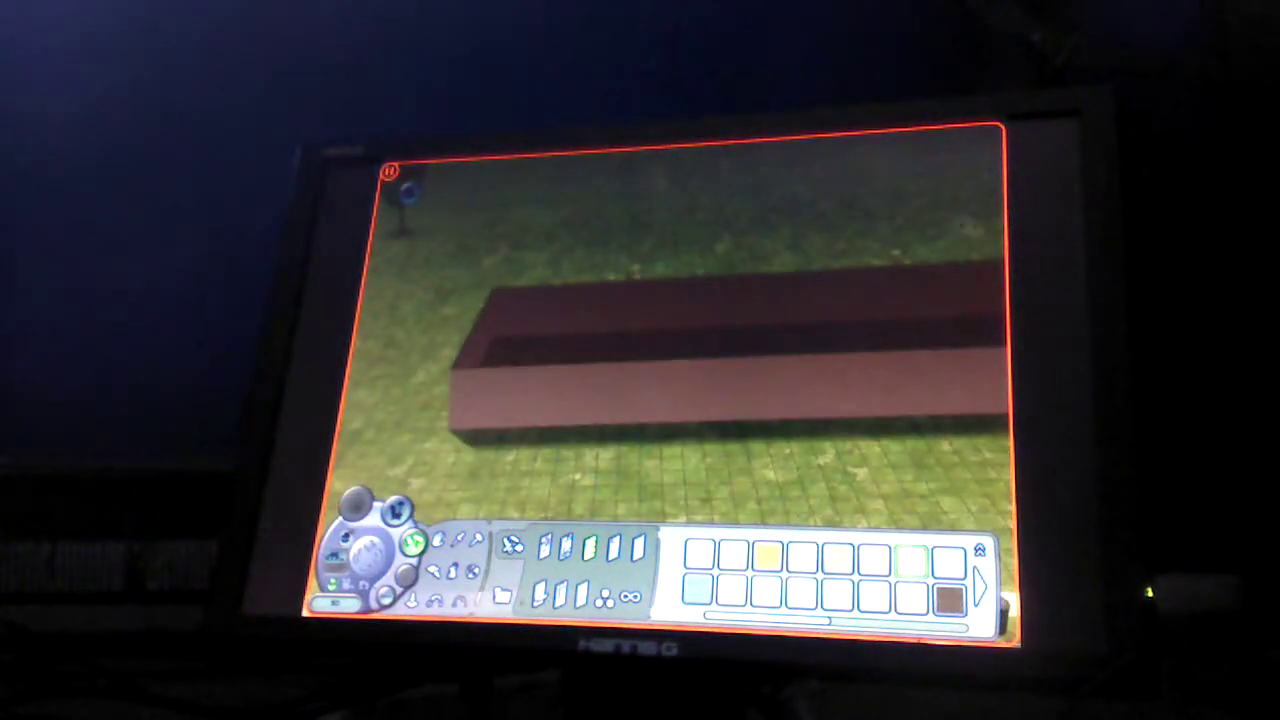
key(period)
key(period)
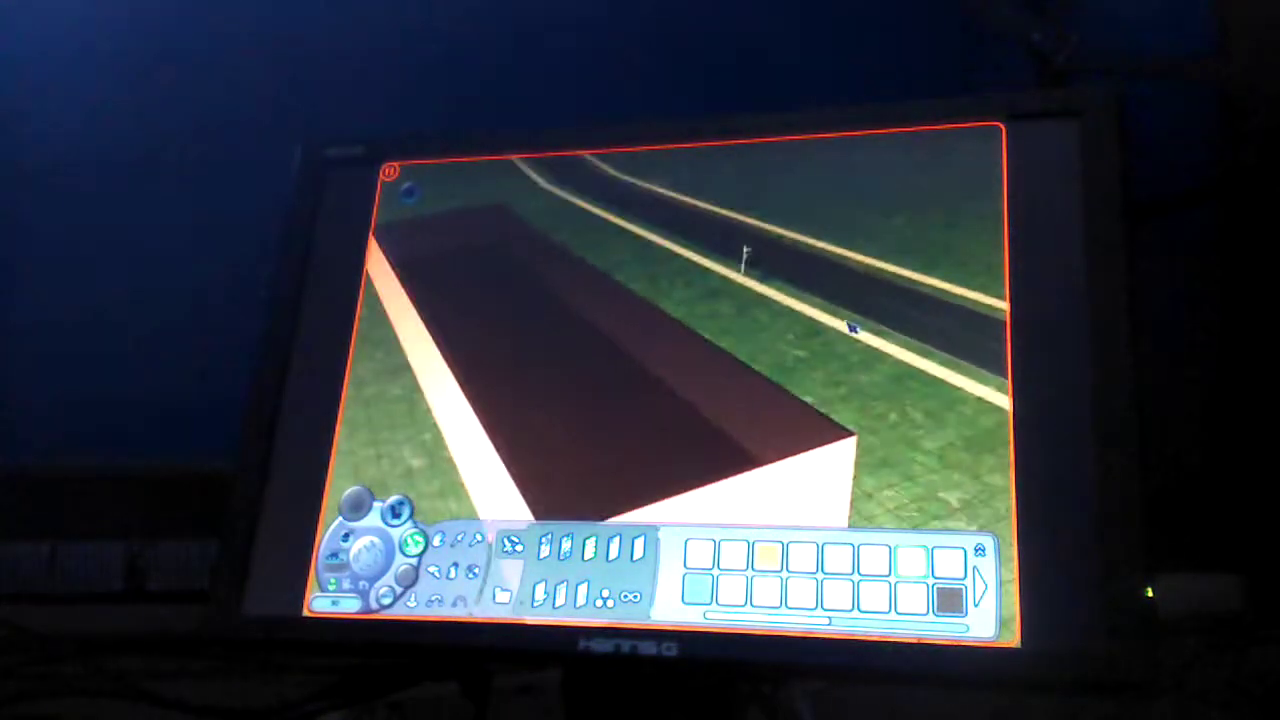
key(period)
key(period)
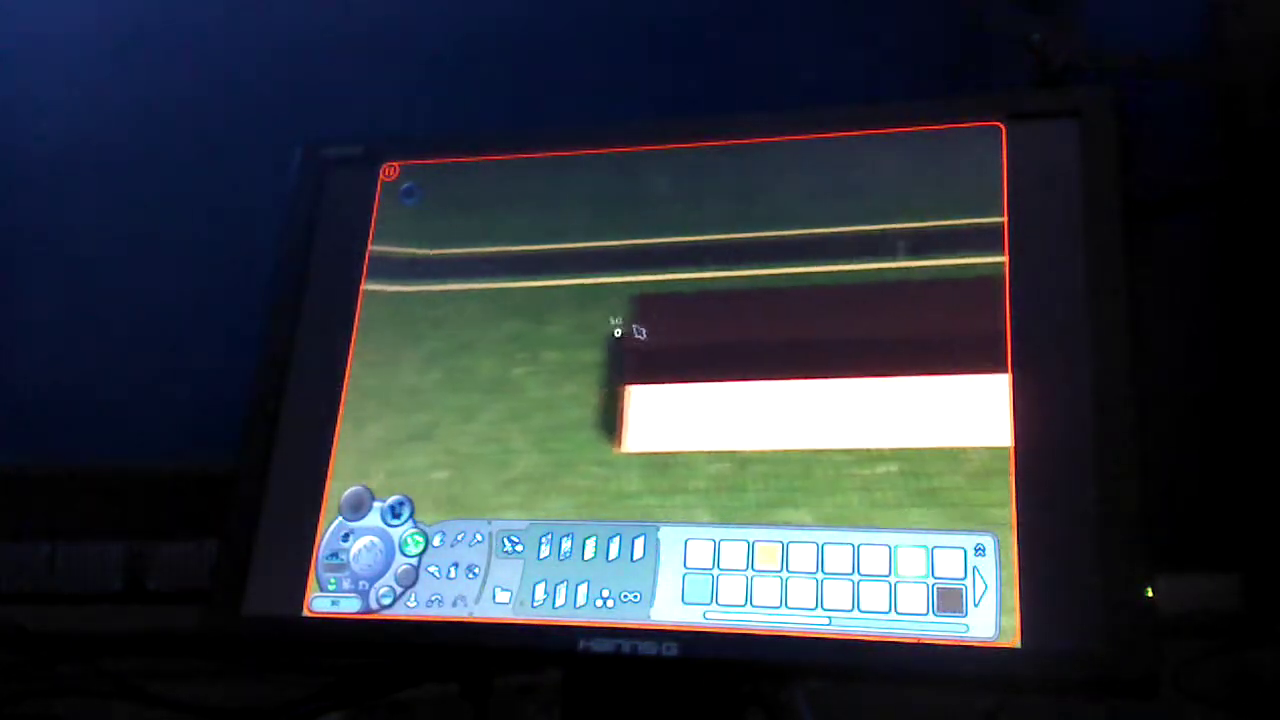
key(period)
key(period)
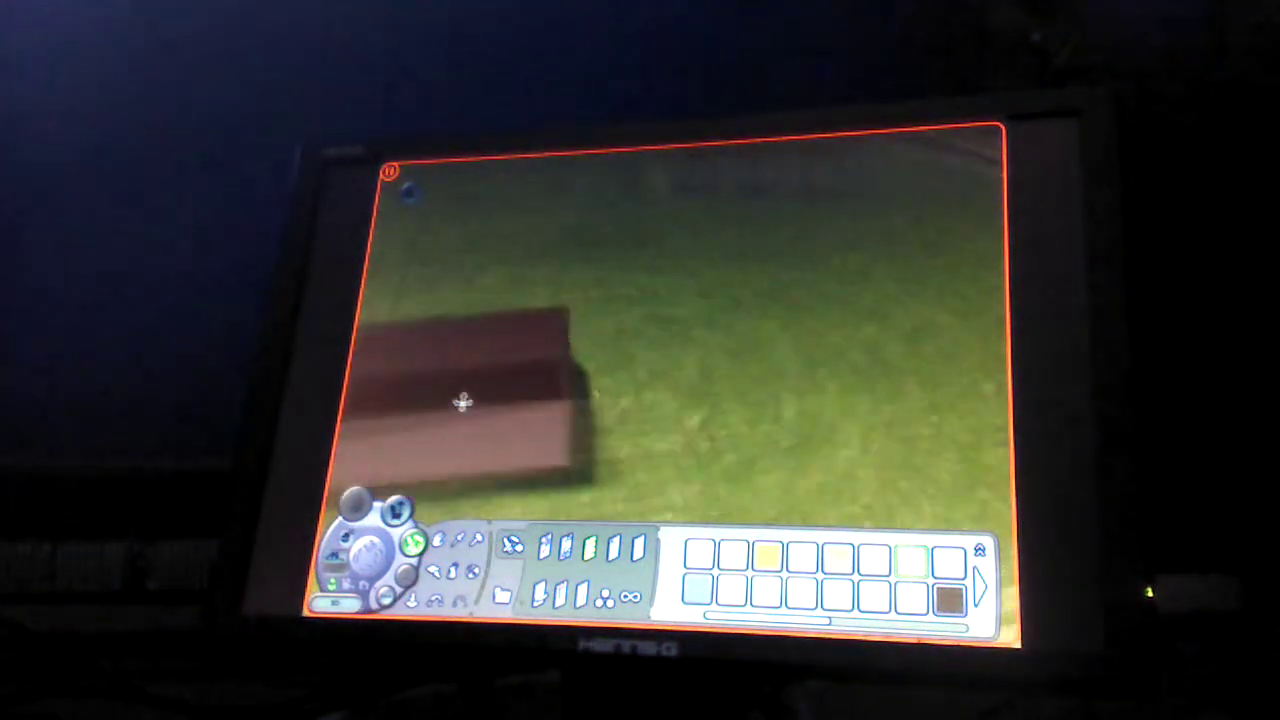
key(period)
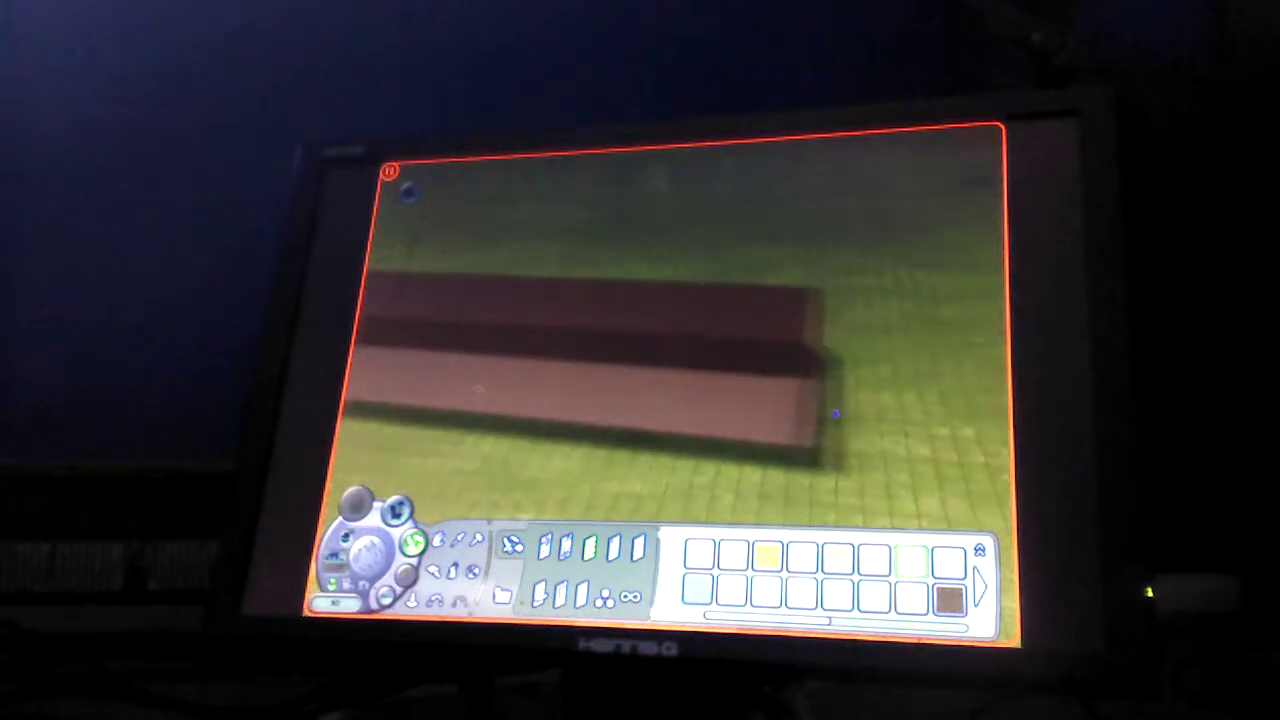
key(Down)
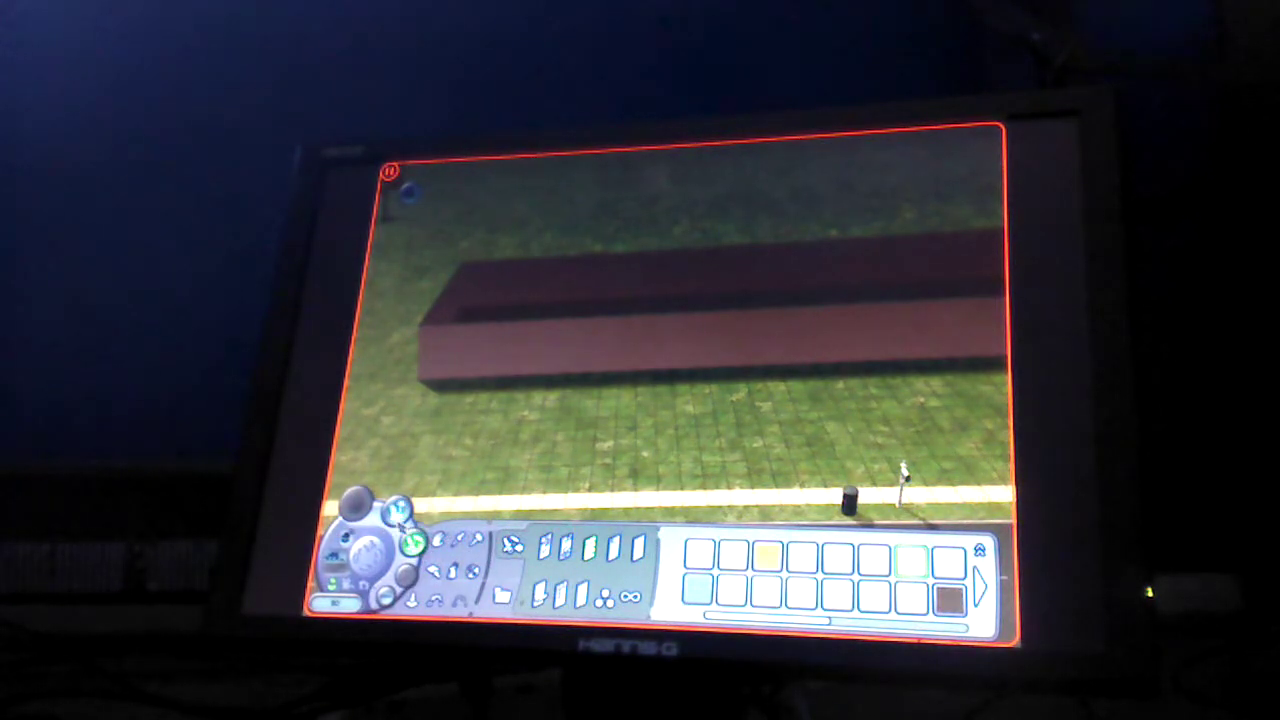
Step: Lay a small pad of concrete tiles on the lawn in front of the foundation
click(399, 514)
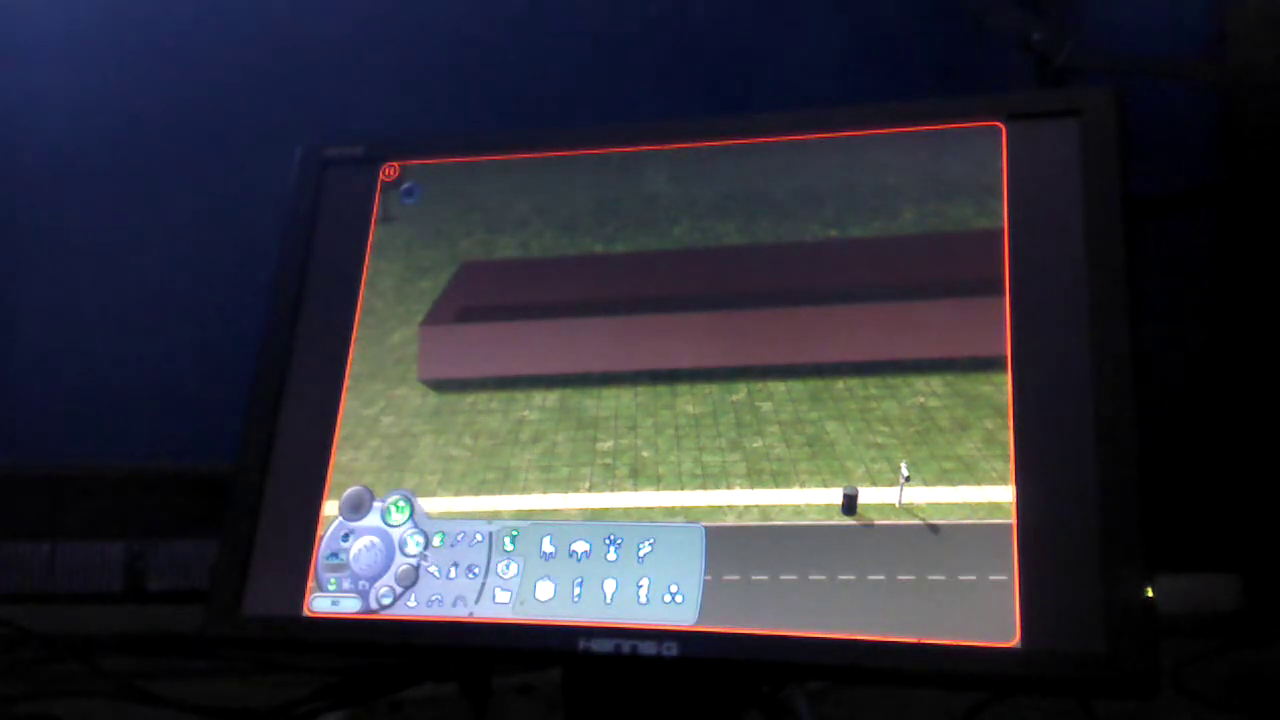
click(413, 542)
click(512, 548)
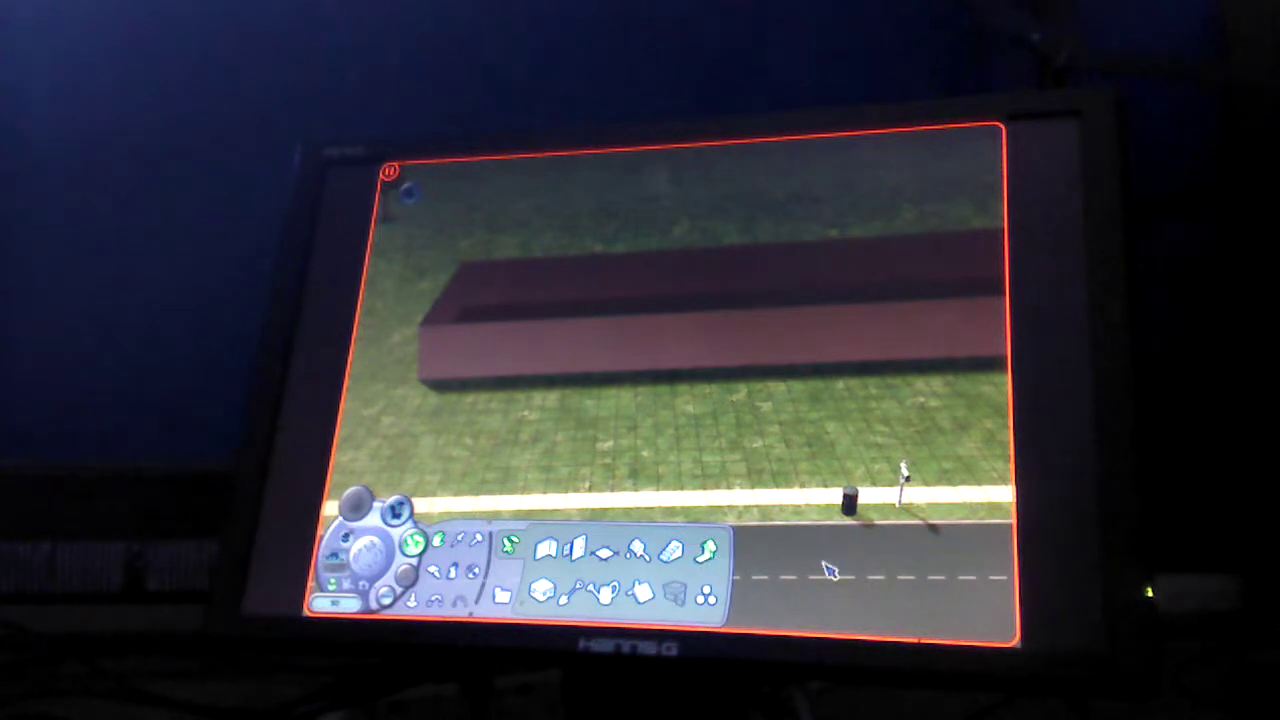
drag(816, 568, 720, 450)
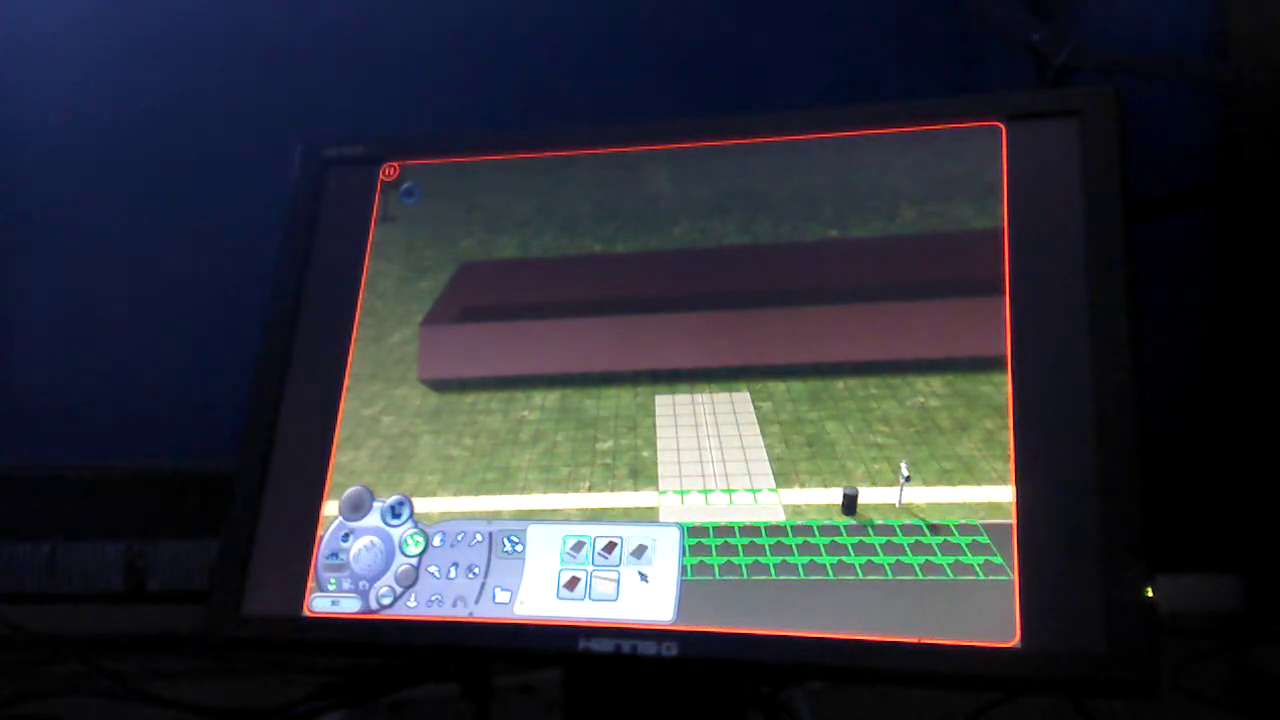
drag(645, 378, 571, 449)
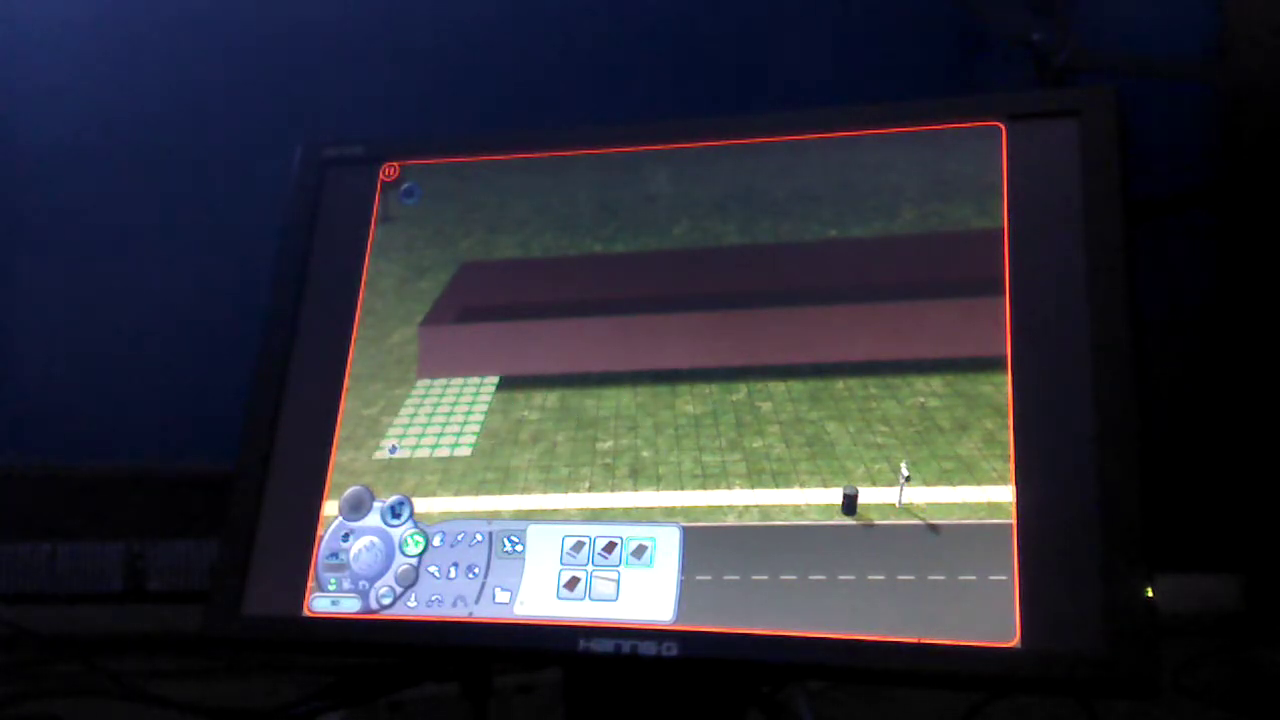
click(392, 447)
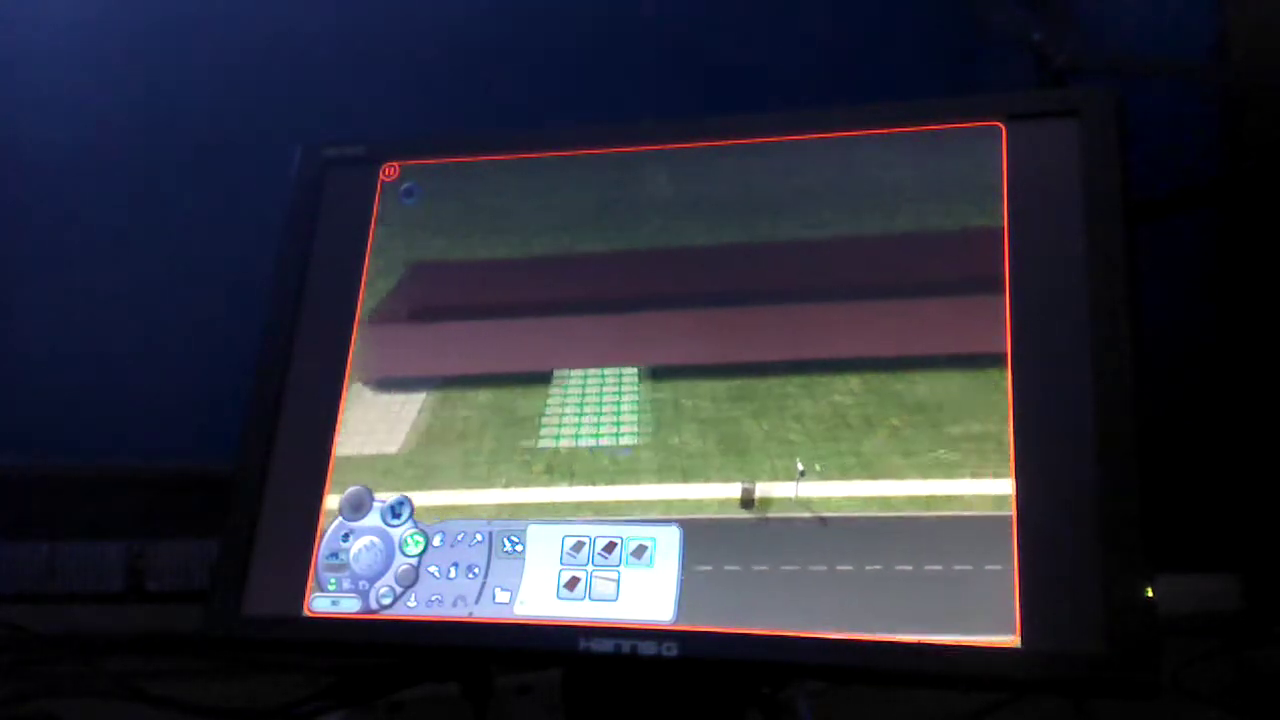
Step: Pan across the lawn and size another tile area beside the concrete pad
key(Right)
key(Left)
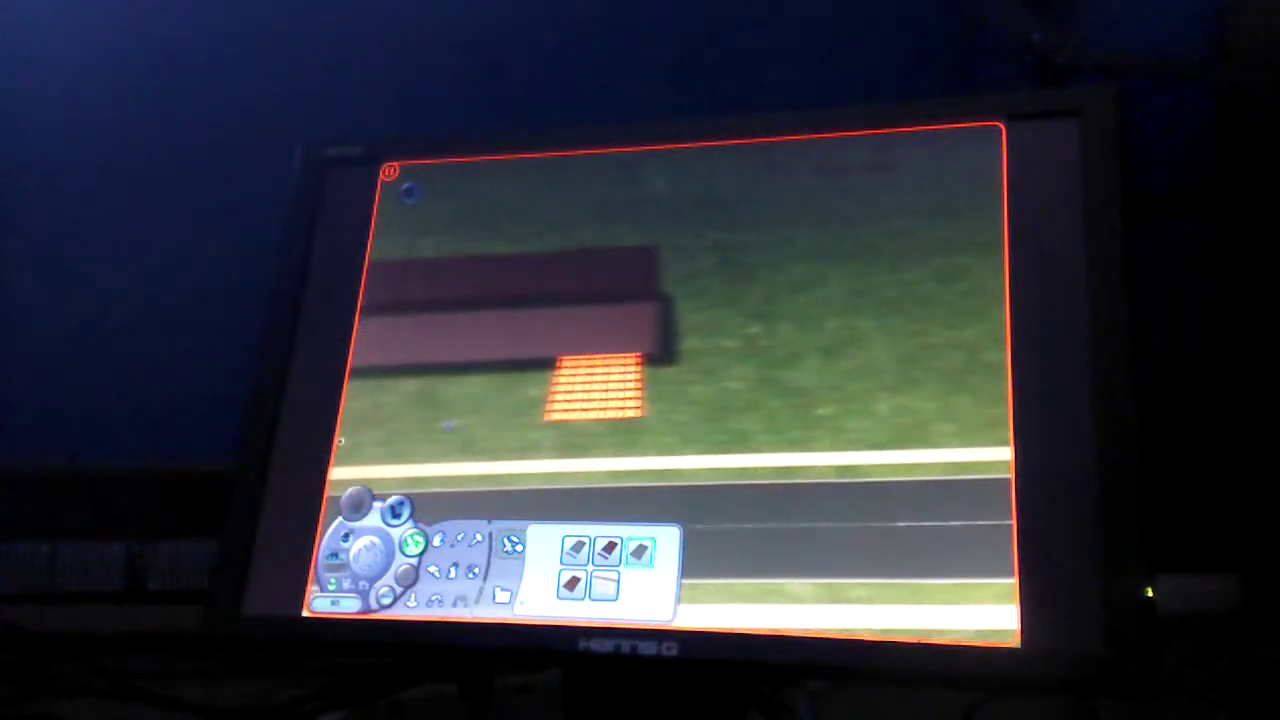
key(Left)
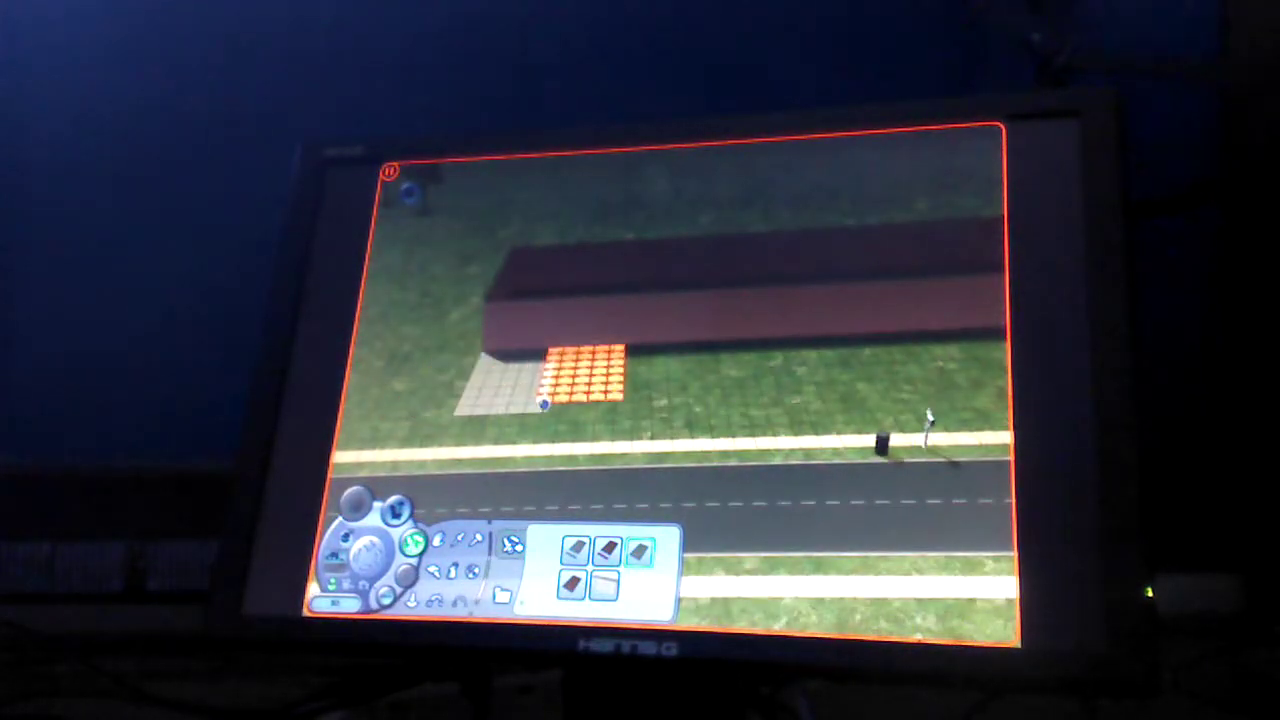
drag(549, 413, 549, 403)
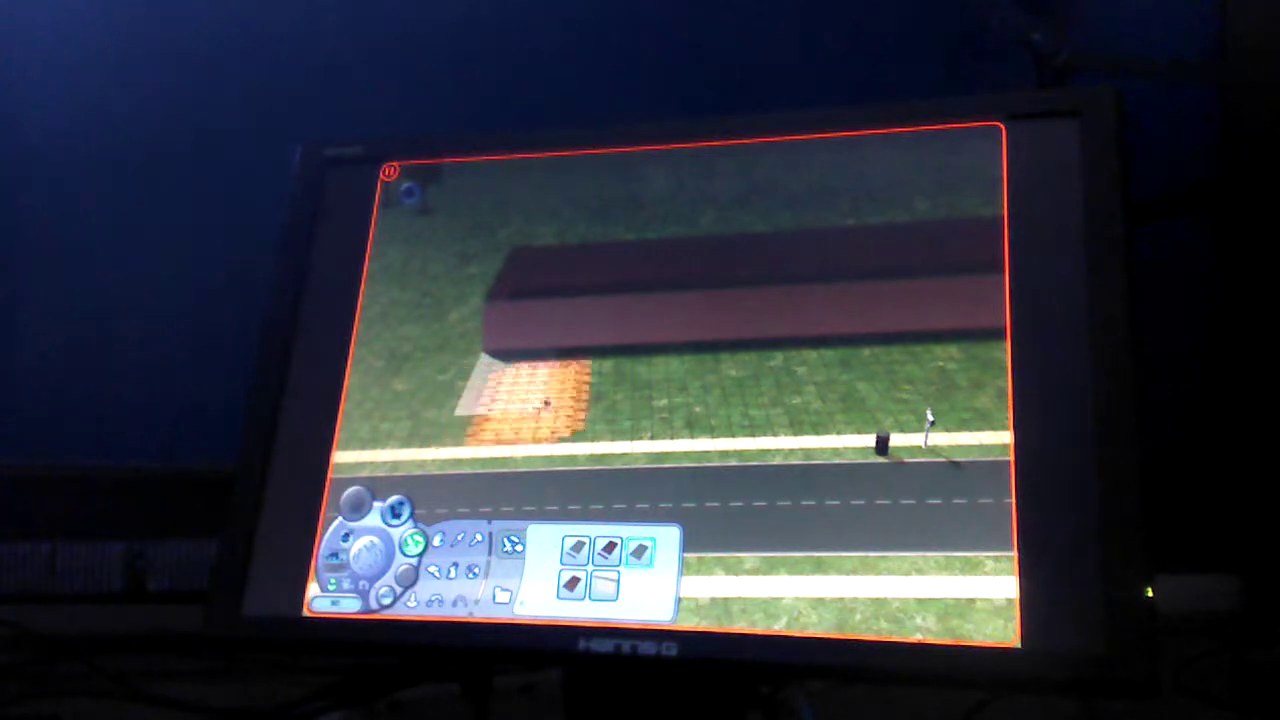
key(Right)
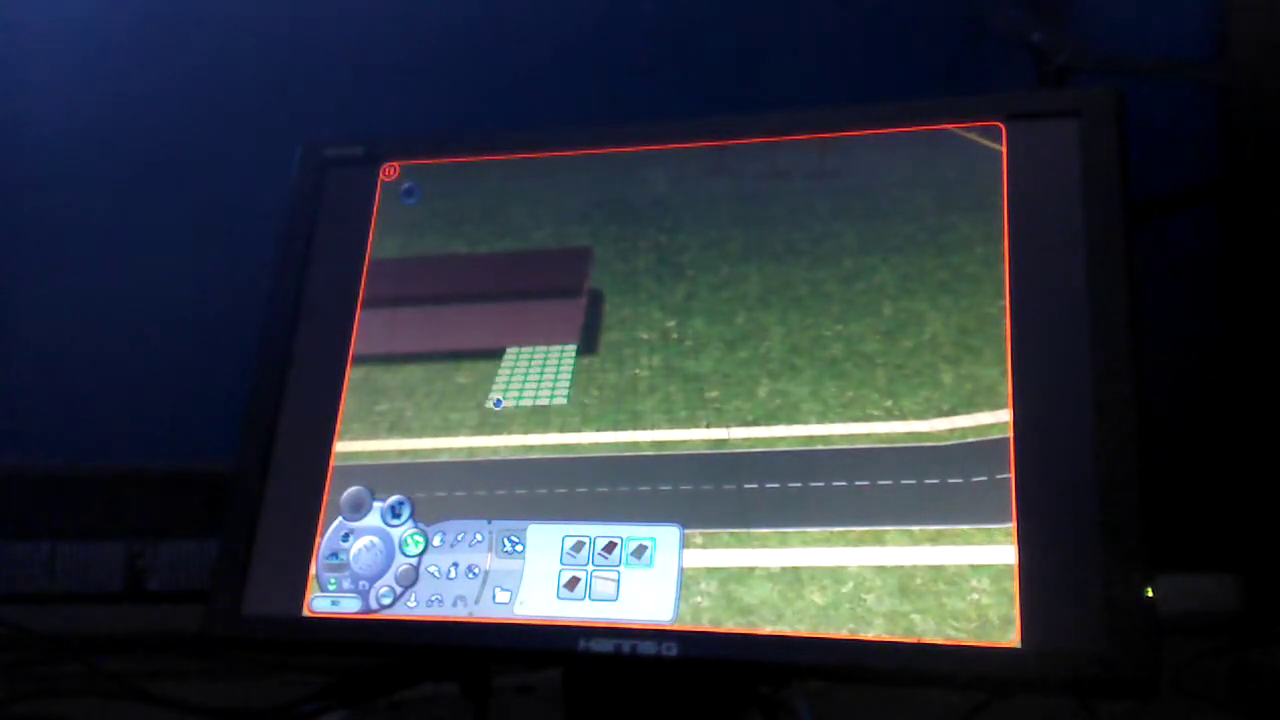
Step: Widen the pad toward the road, then place a pickup from the Vehicles catalog on it
drag(640, 380, 590, 455)
key(Escape)
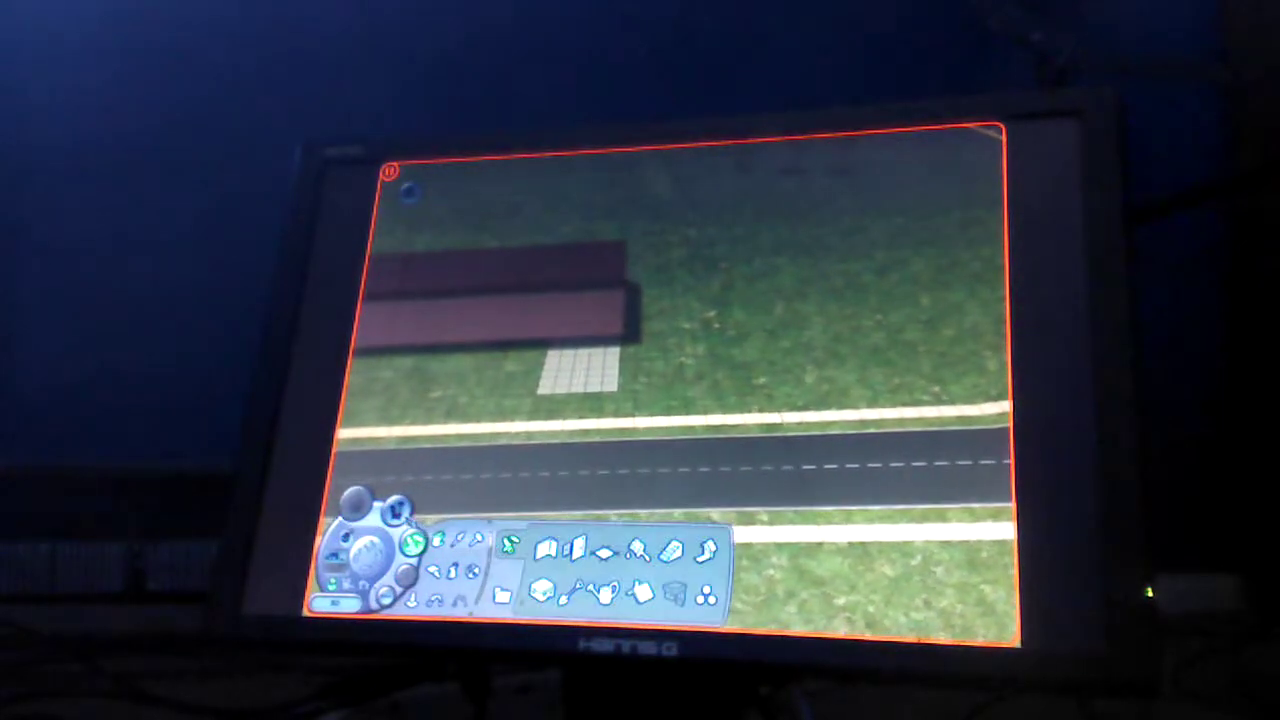
click(398, 508)
click(669, 598)
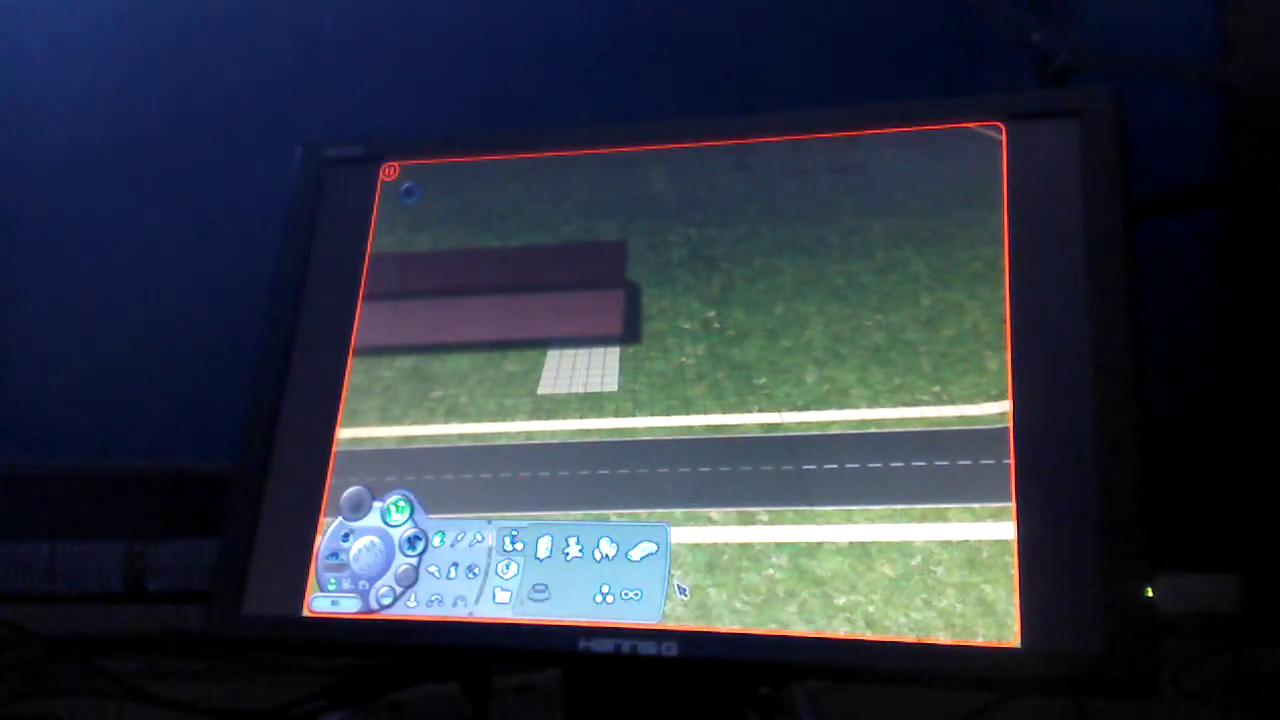
click(645, 560)
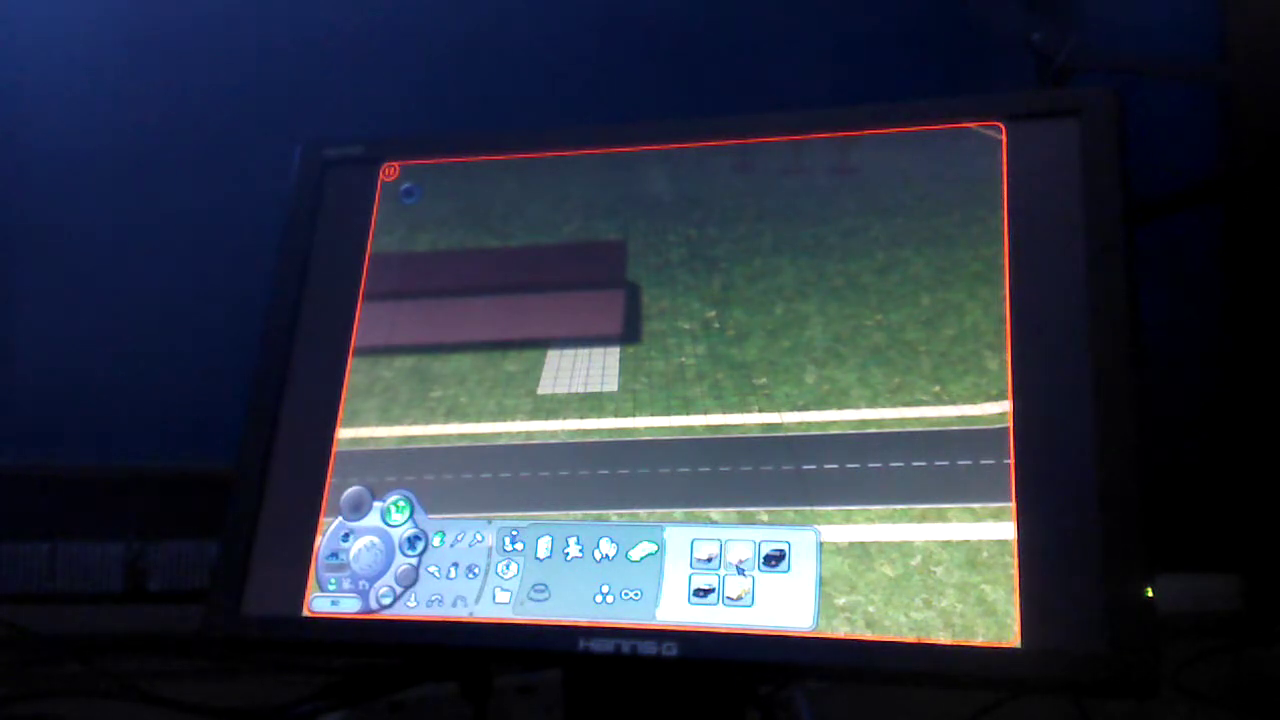
click(740, 566)
click(590, 365)
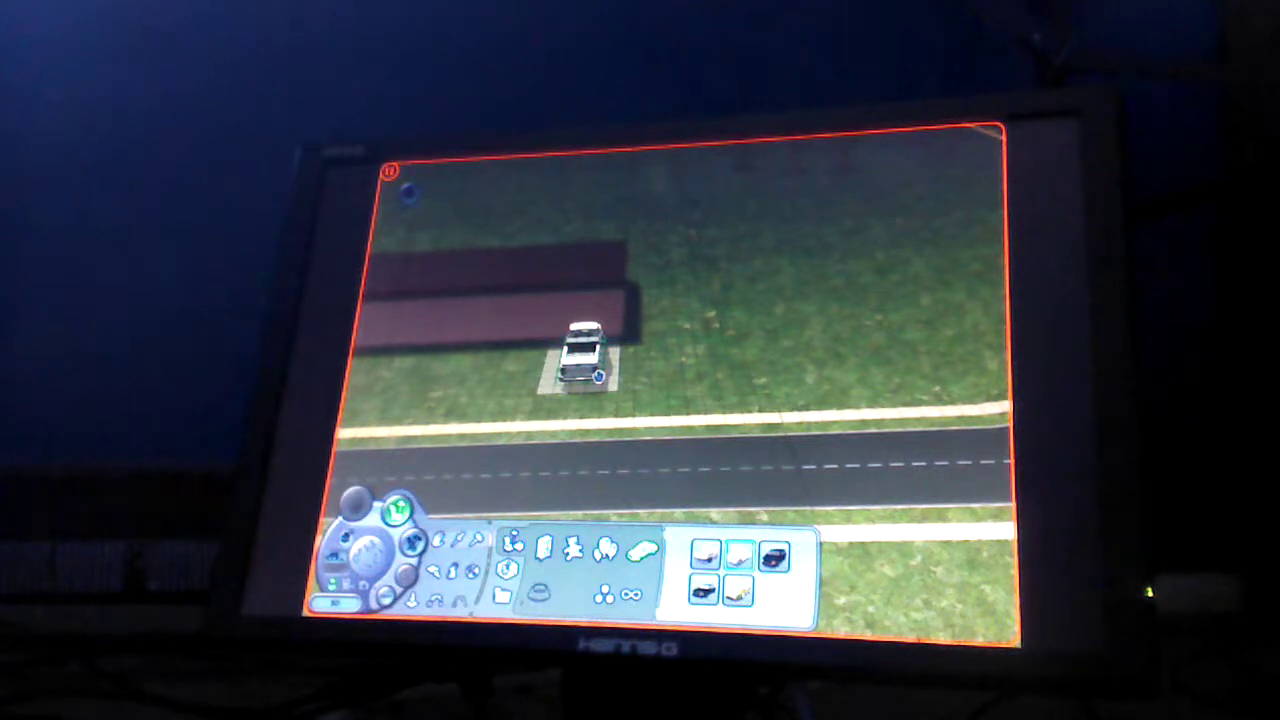
Step: Recolour the pickup red and look through its other colour variants
click(739, 557)
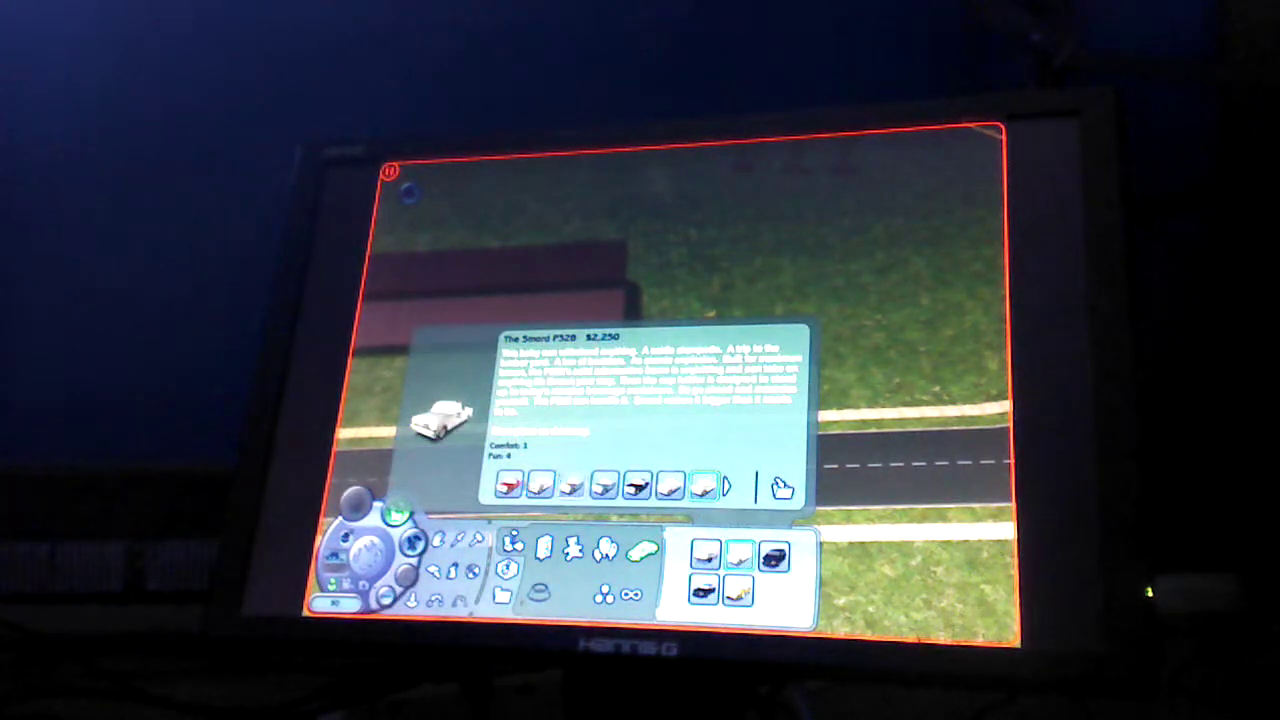
click(510, 485)
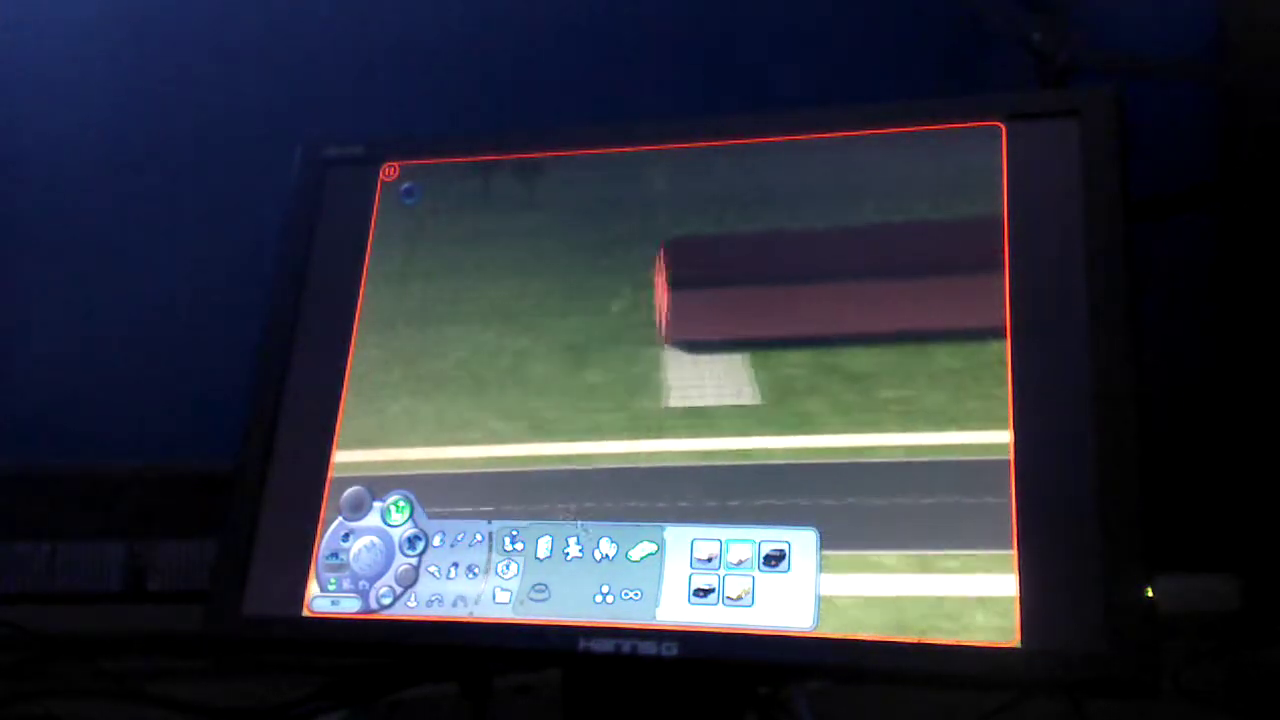
click(740, 555)
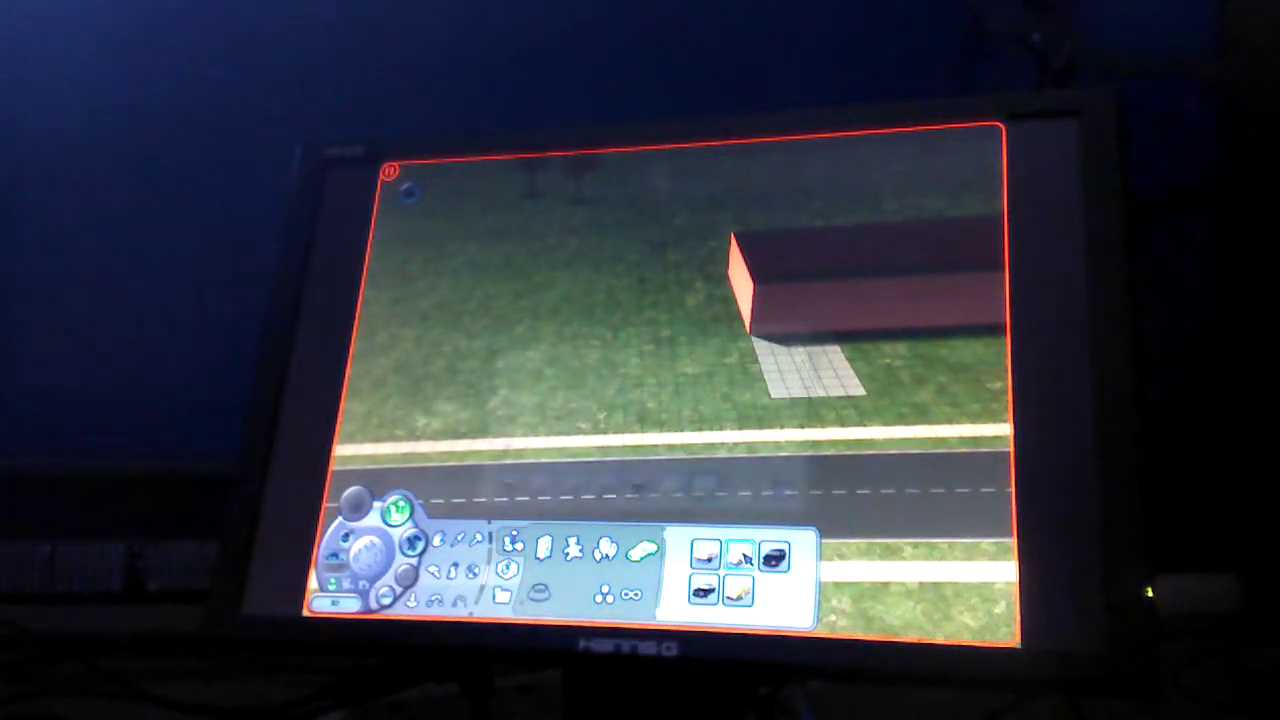
click(731, 487)
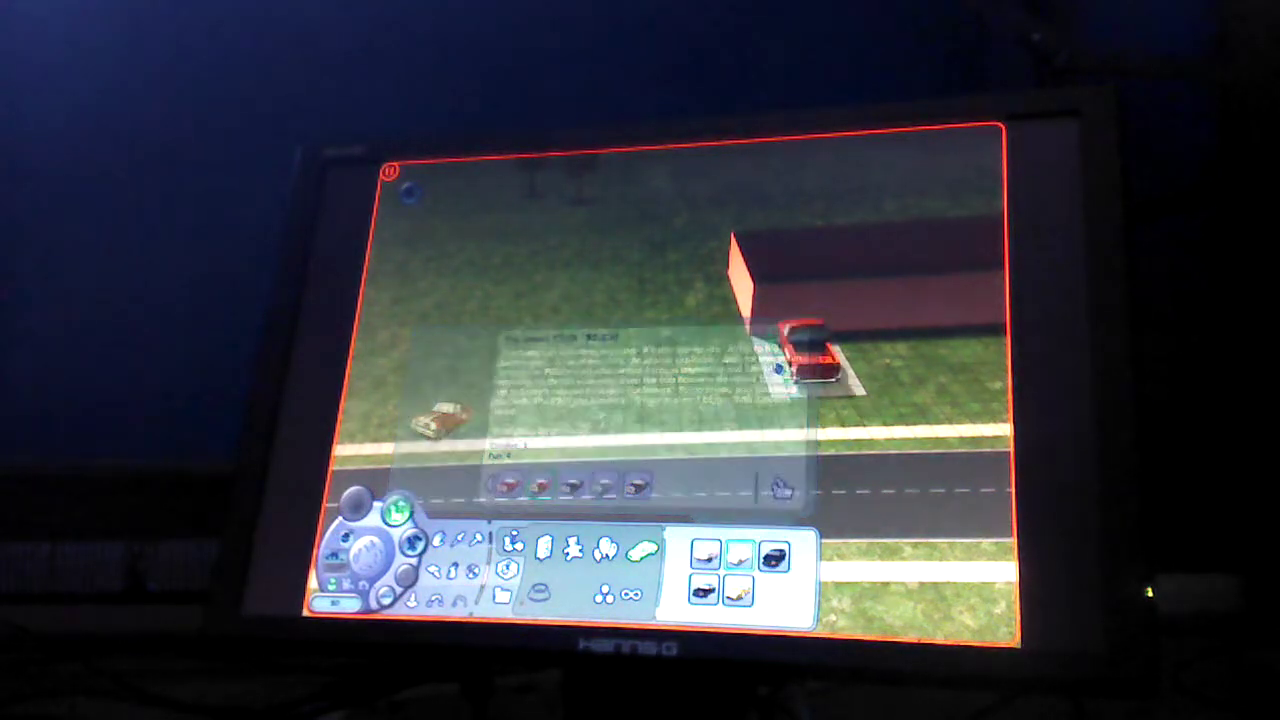
key(period)
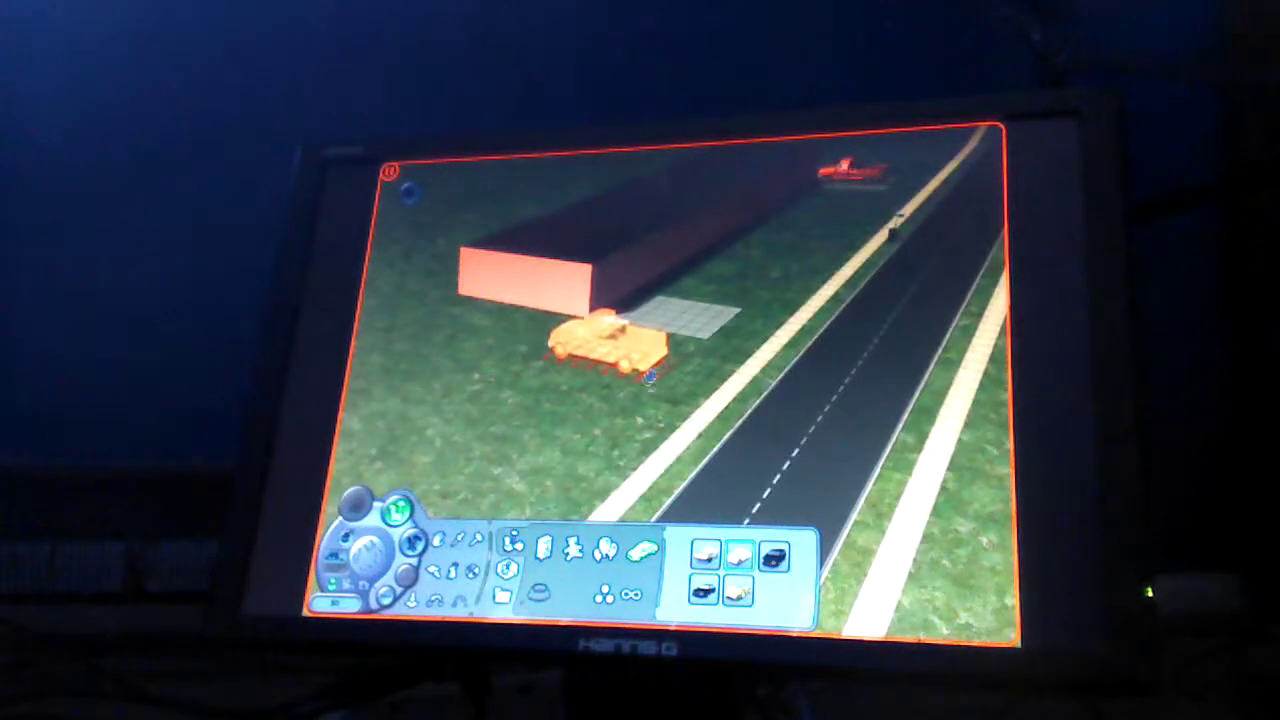
Step: Place and delete the red pickup, then set a dark car on the pad and move it off
click(702, 330)
key(comma)
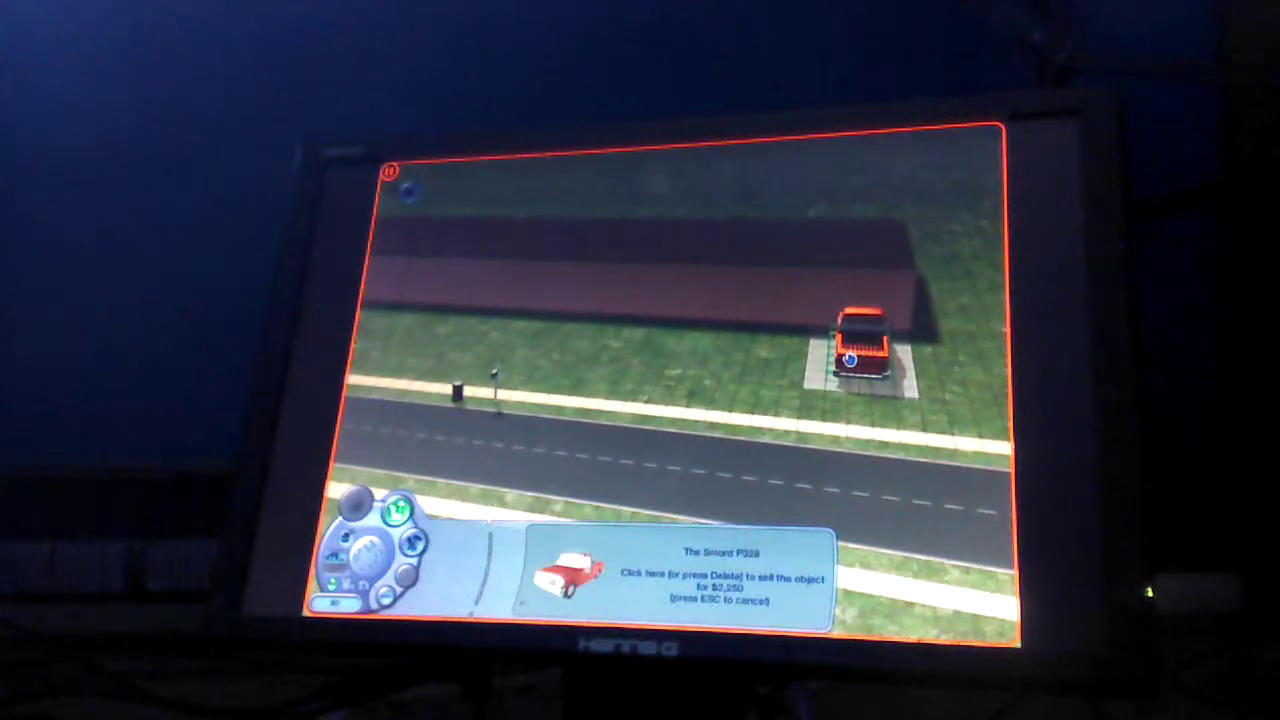
key(Delete)
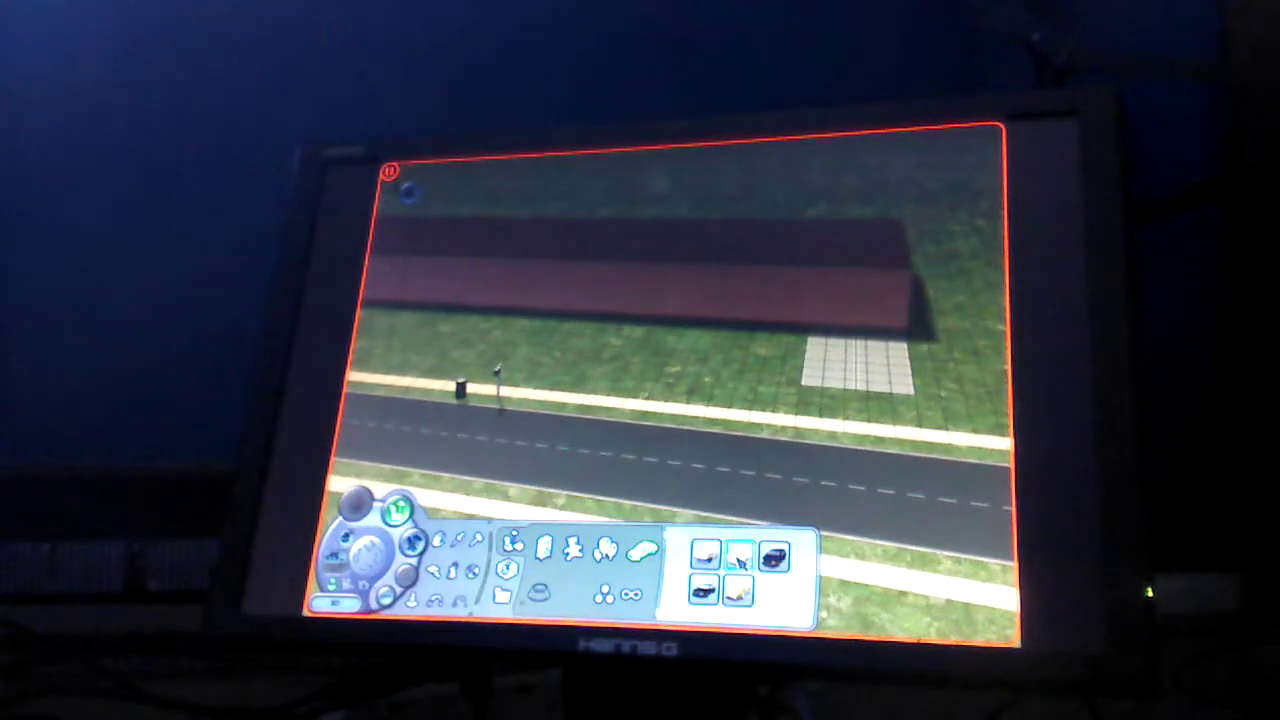
click(741, 558)
click(776, 560)
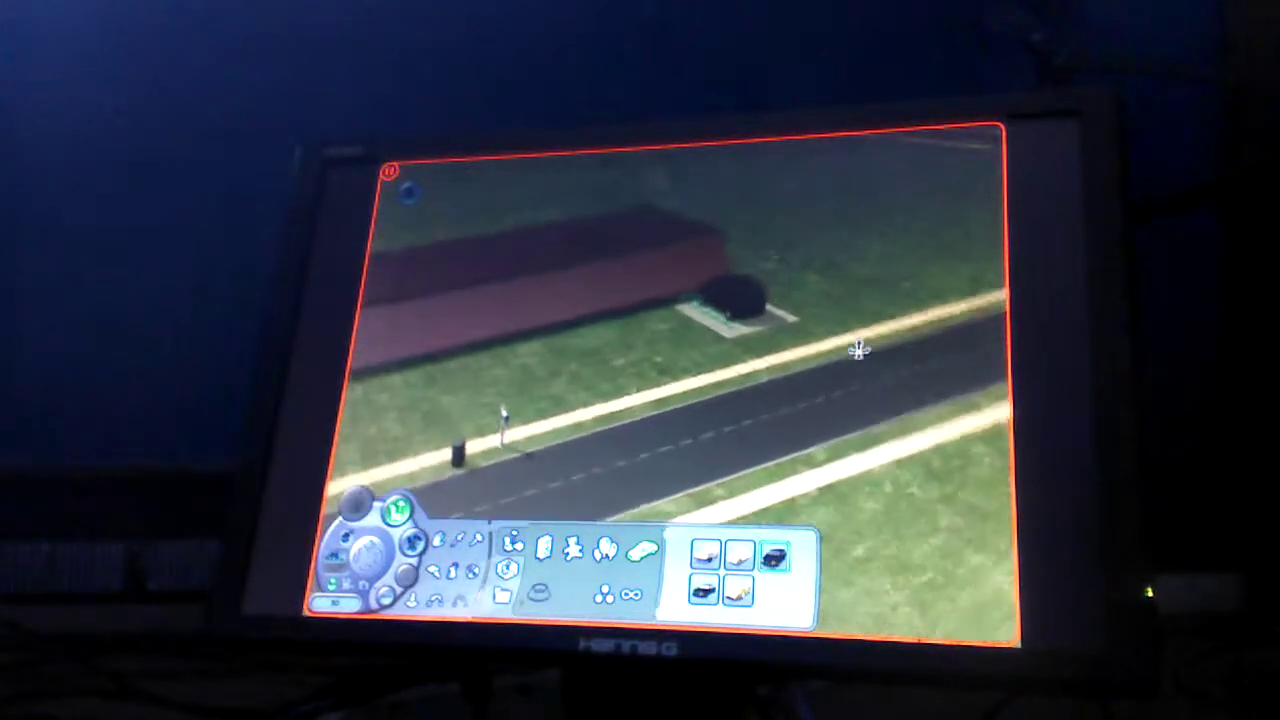
drag(858, 348, 800, 435)
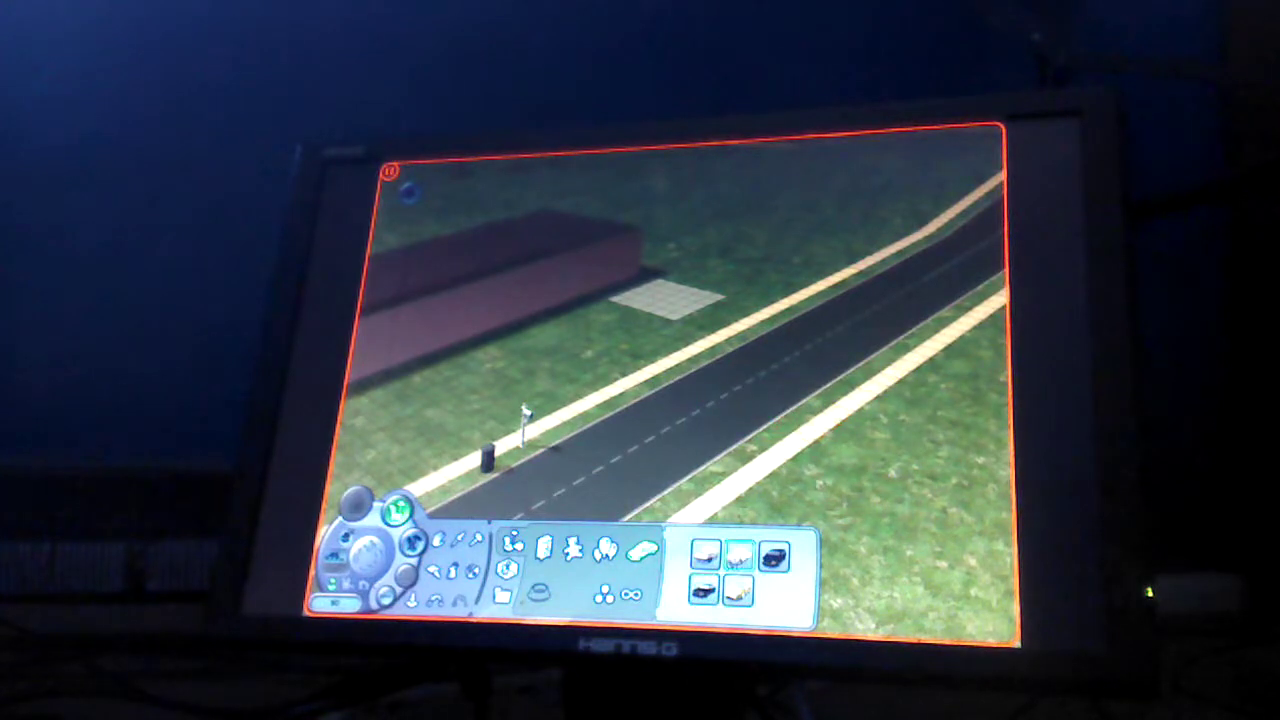
Step: Park a blue flame-painted pickup on the driveway and inspect it from several angles
click(740, 558)
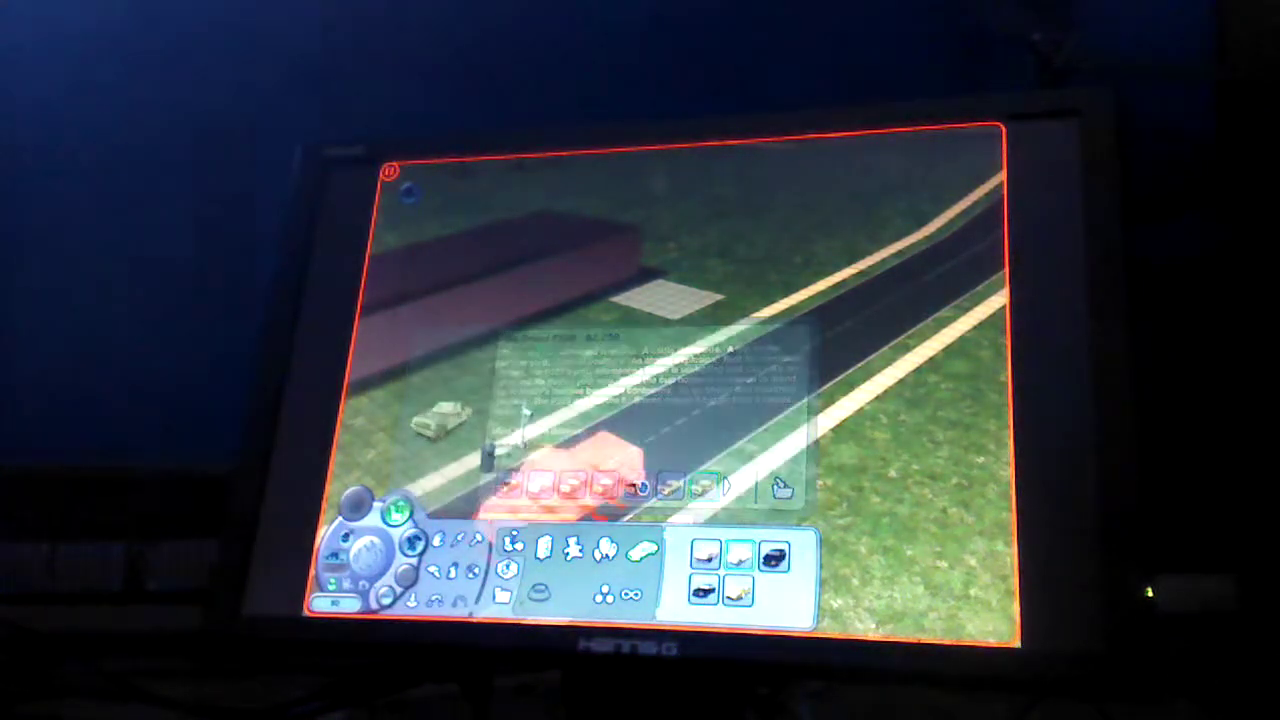
click(742, 558)
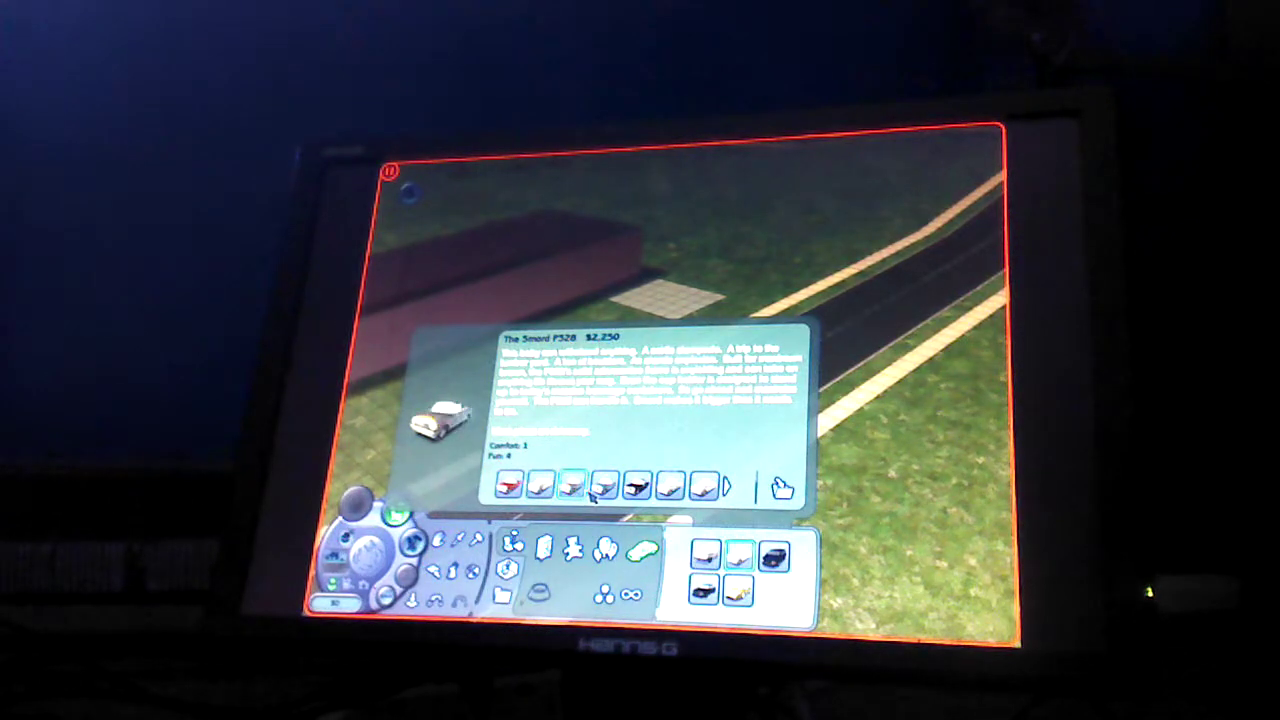
click(662, 292)
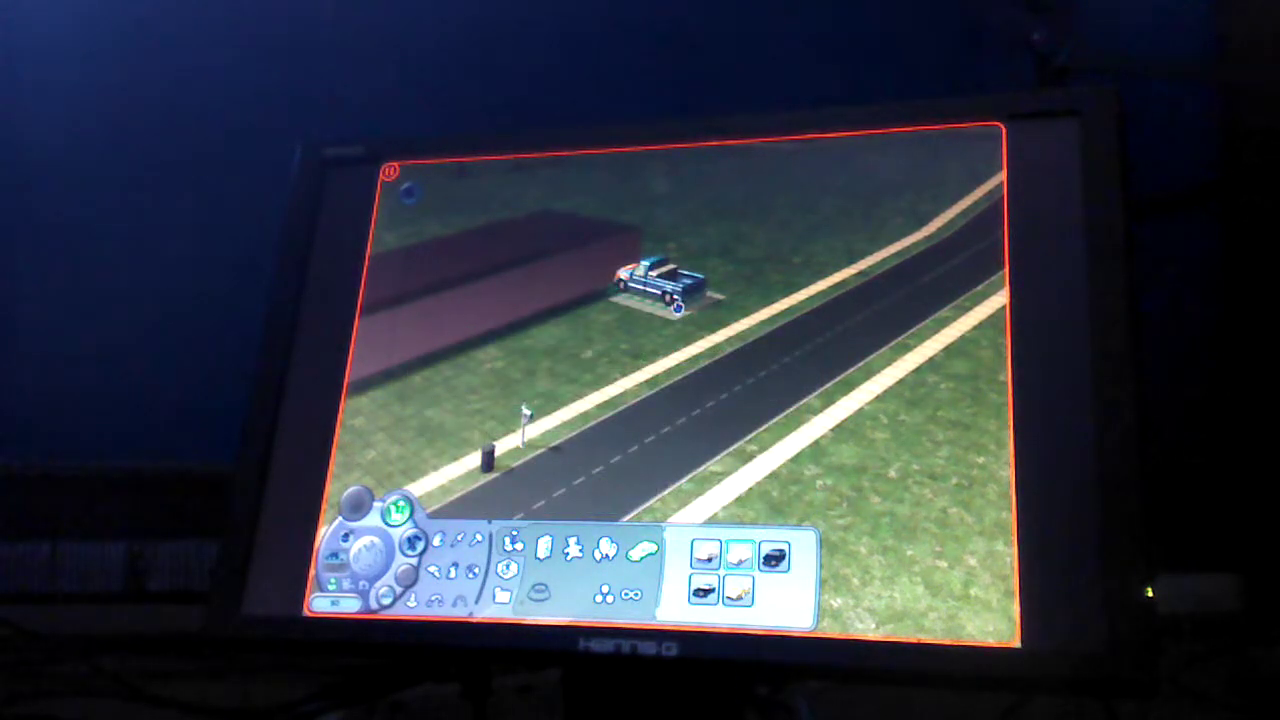
key(period)
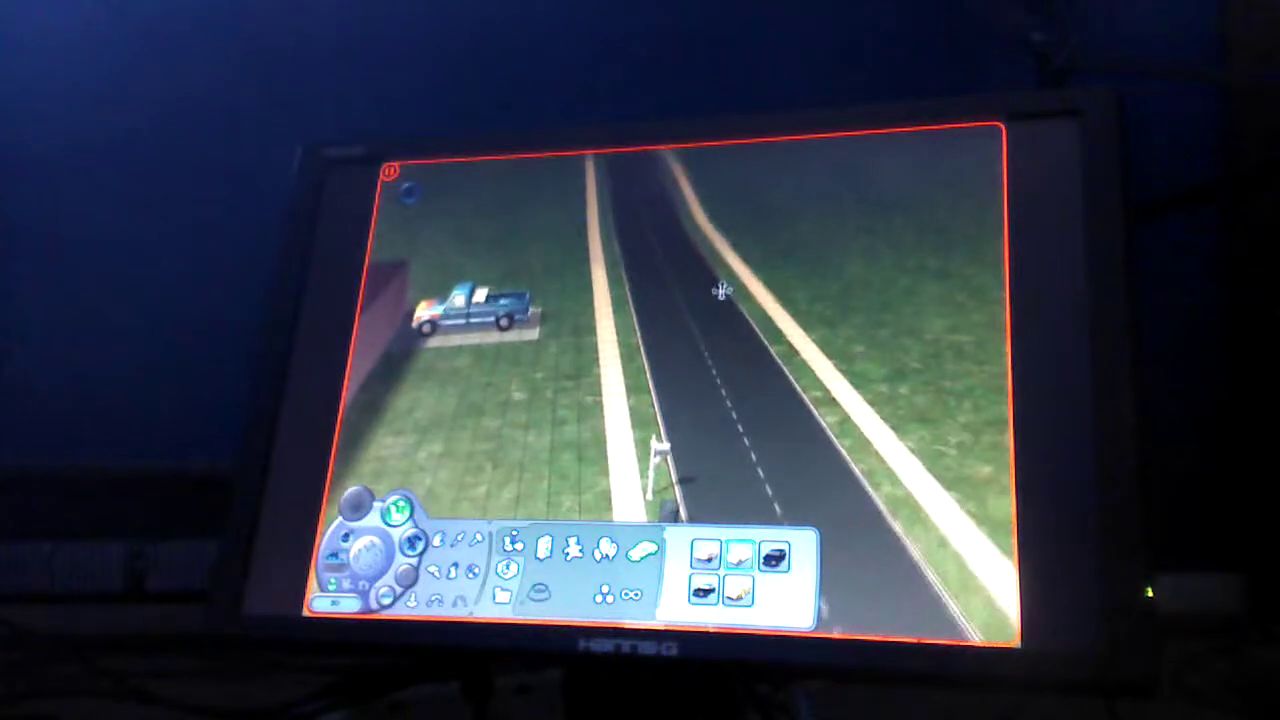
scroll(724, 297, up, 3)
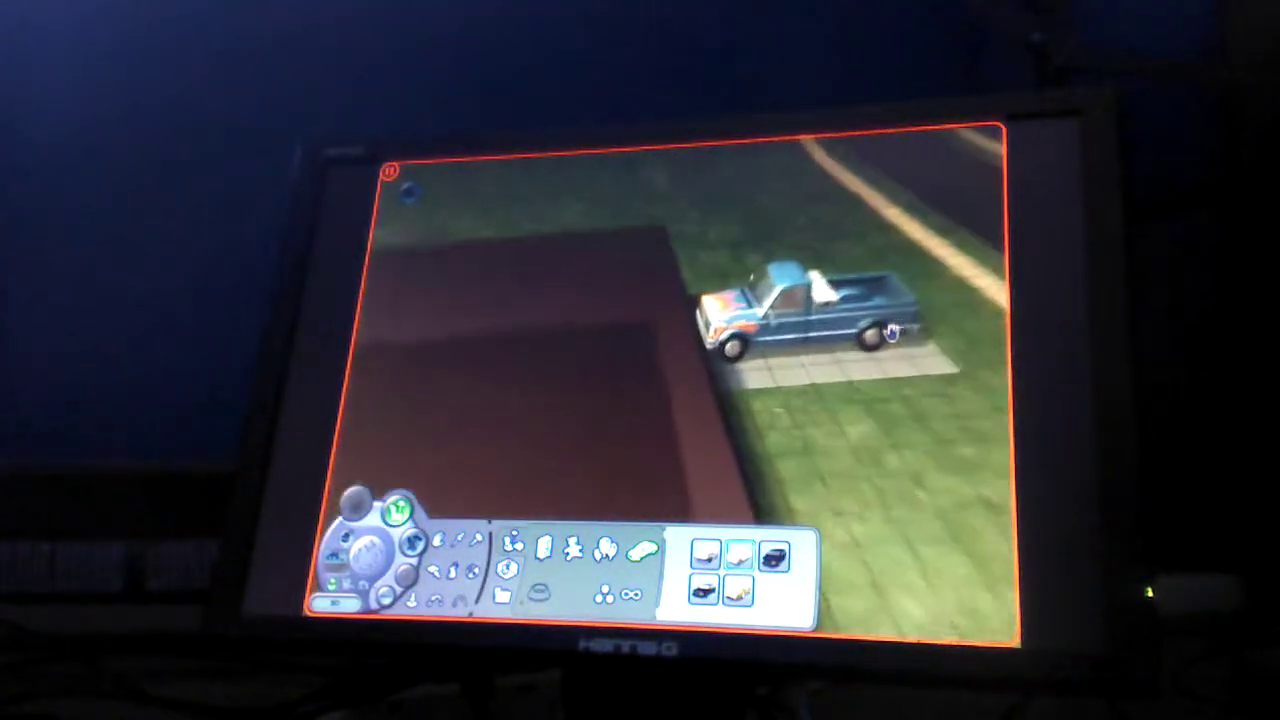
scroll(893, 347, up, 3)
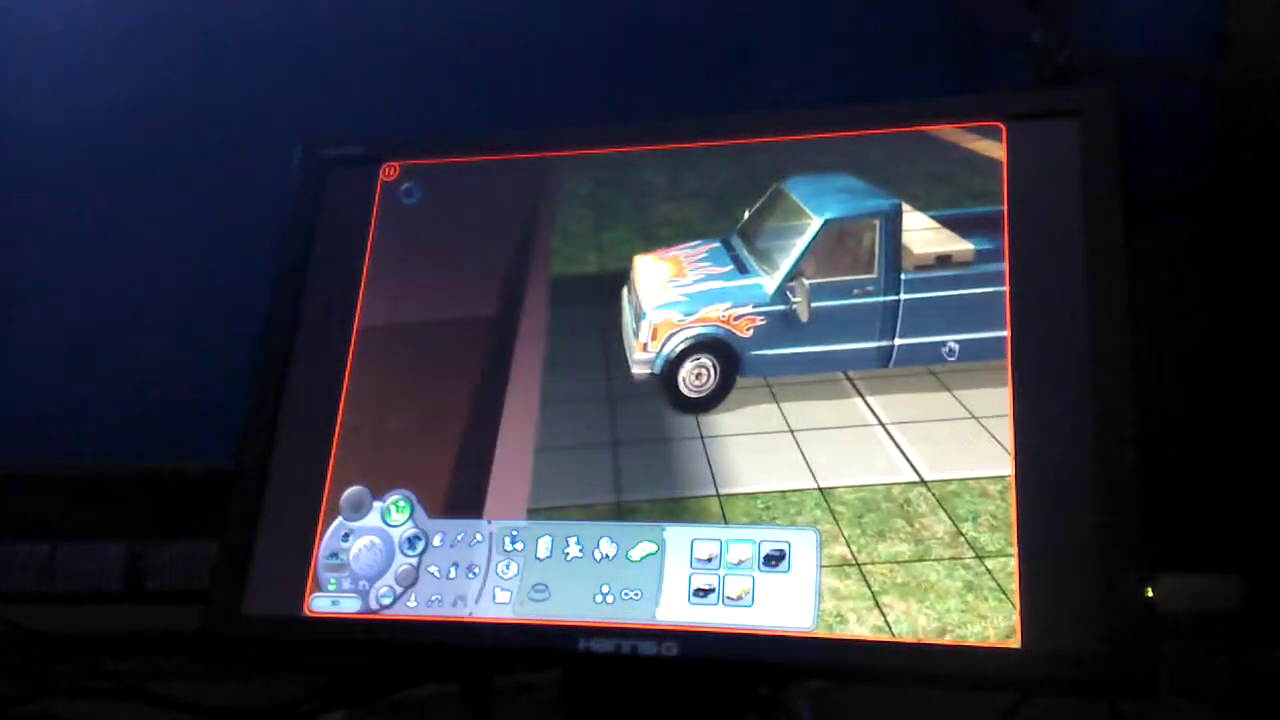
scroll(684, 424, down, 5)
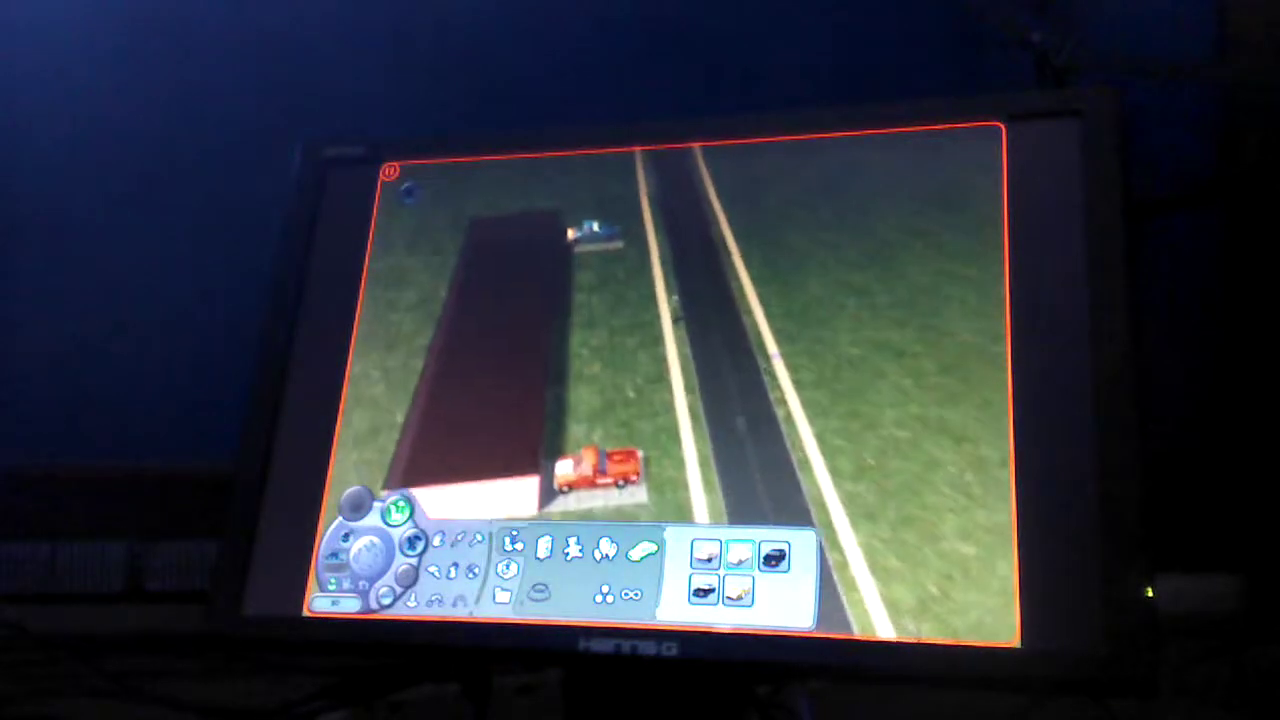
scroll(684, 424, up, 2)
scroll(684, 424, up, 1)
scroll(684, 424, up, 2)
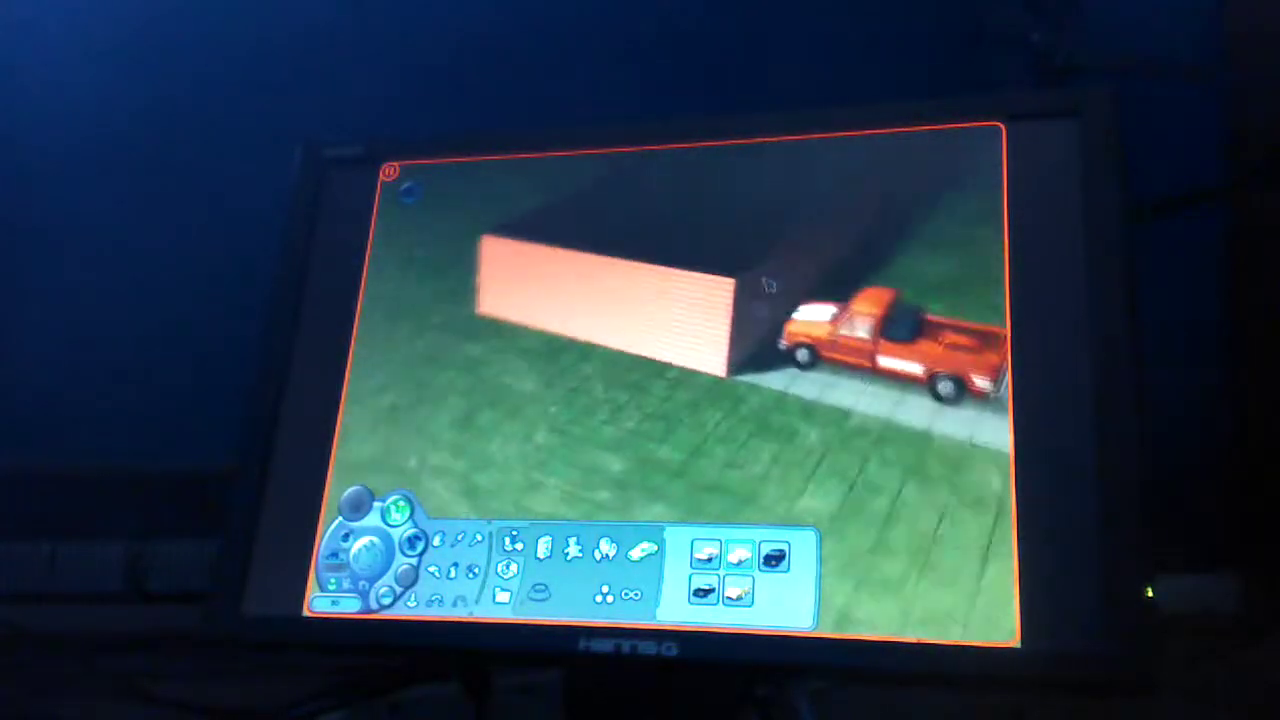
scroll(684, 424, up, 1)
key(period)
Step: Widen the driveway with Build-mode floor tiles beside the pad and the red pickup
key(Down)
key(Down)
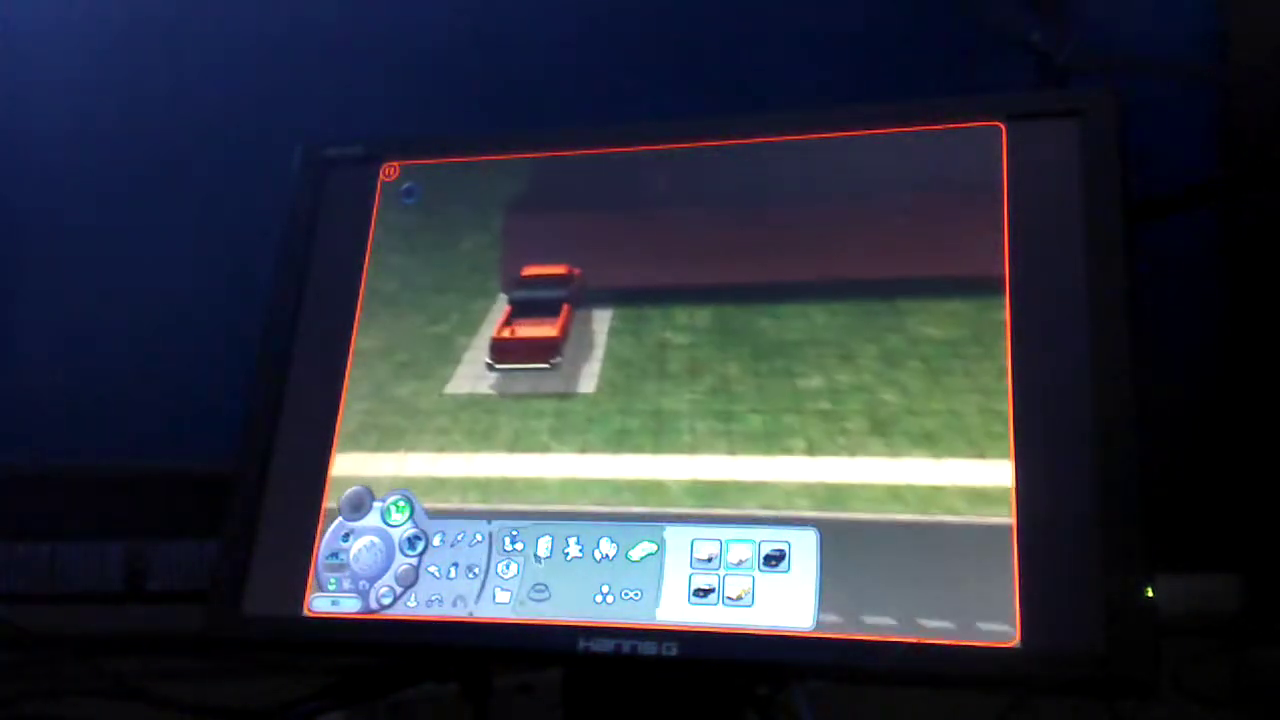
click(538, 556)
click(413, 541)
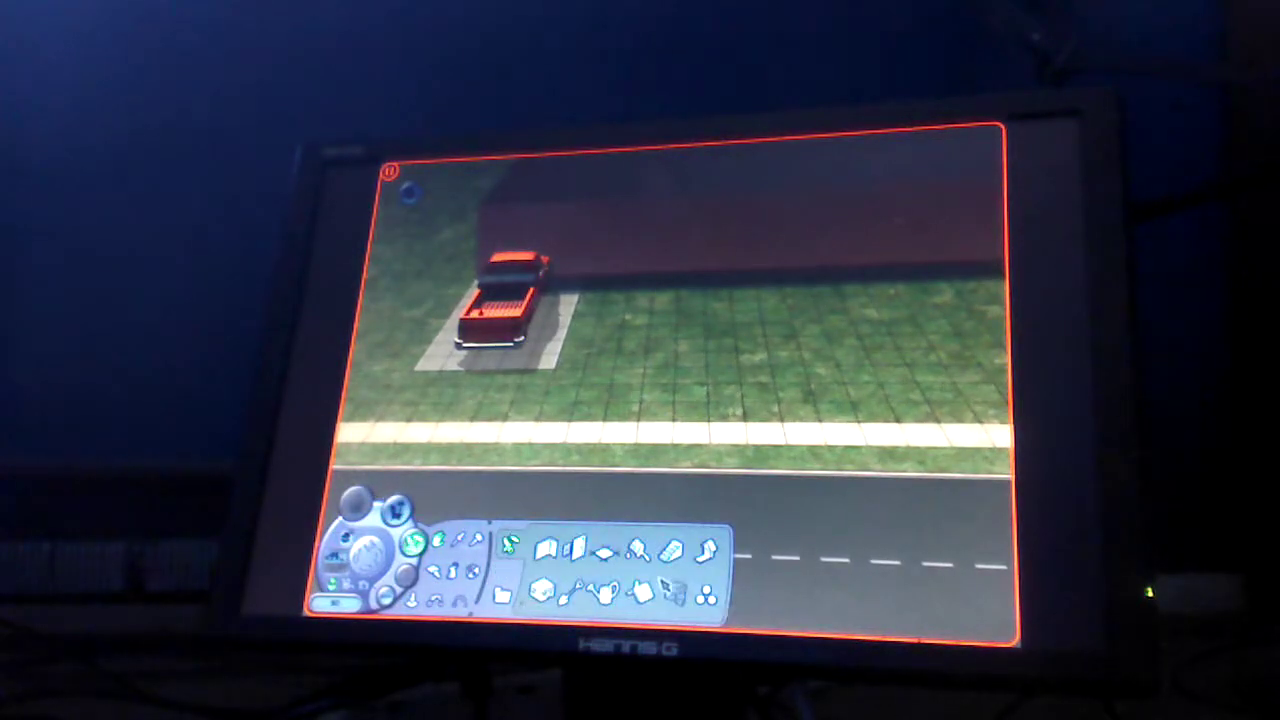
click(672, 548)
click(712, 554)
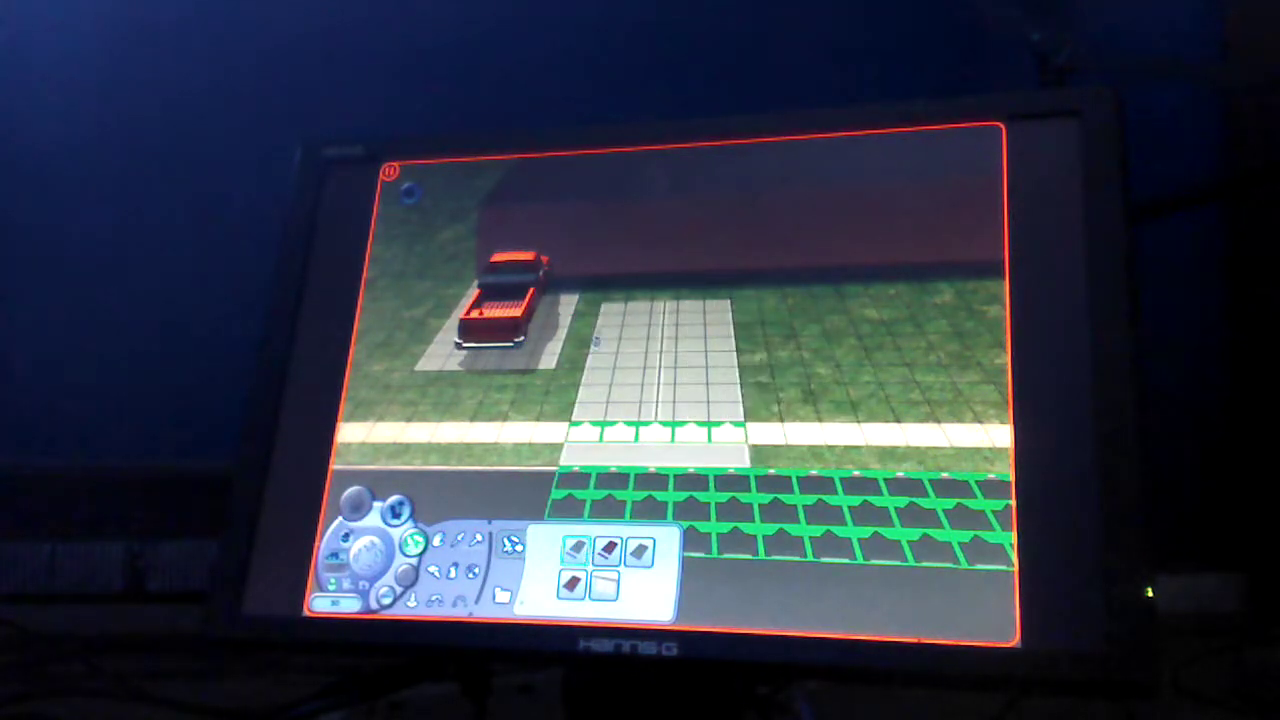
scroll(580, 552, down, 2)
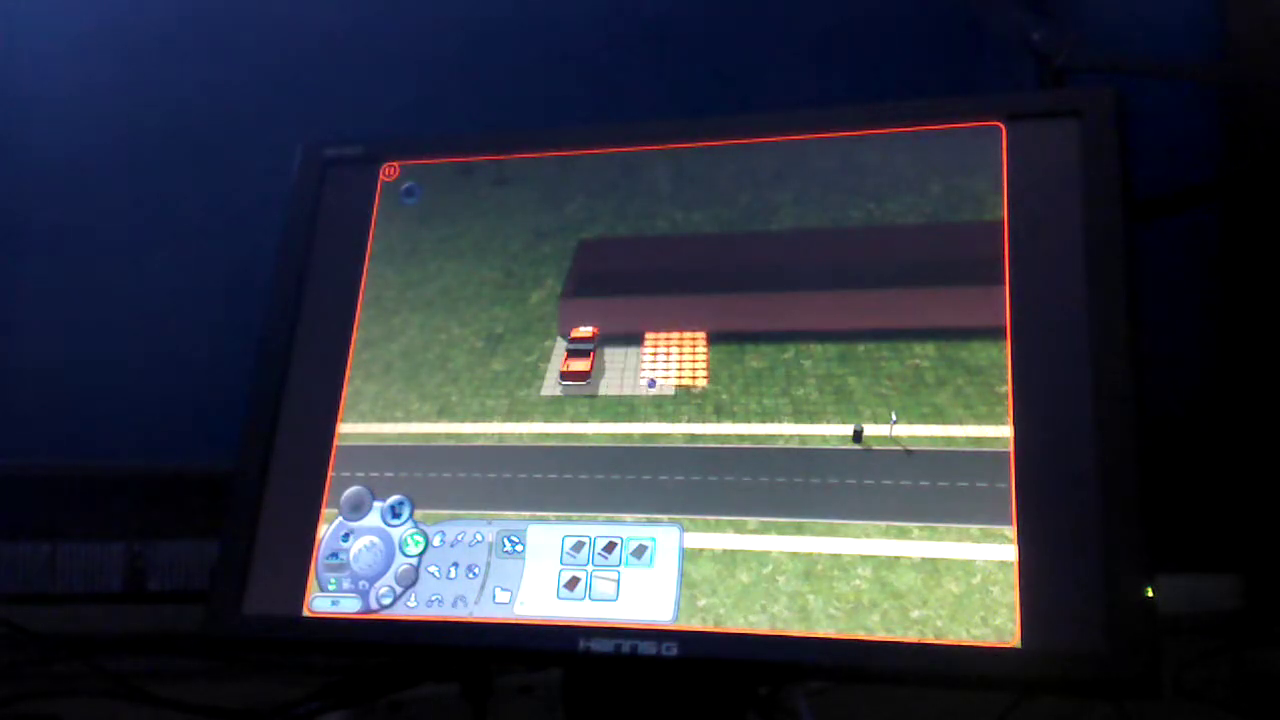
key(Right)
key(Right)
key(Right)
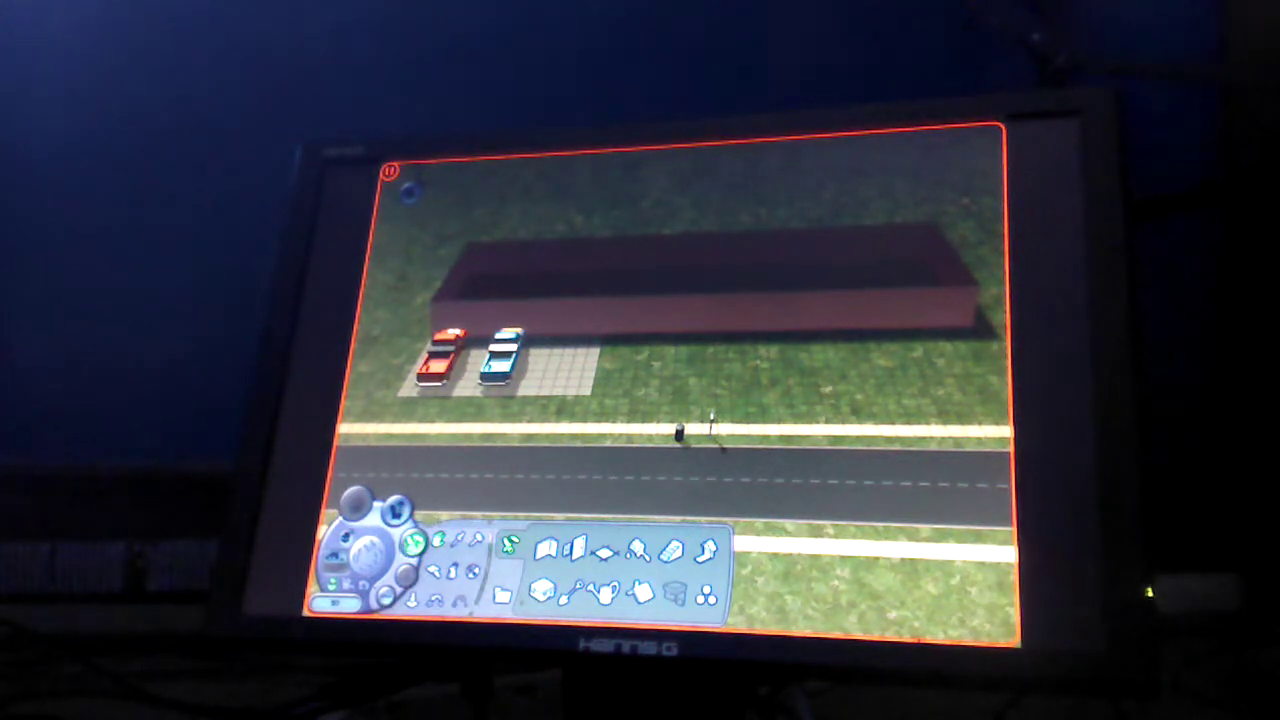
Step: Place the white pickup from Buy-mode Vehicles on the tiles next to the blue truck
click(397, 510)
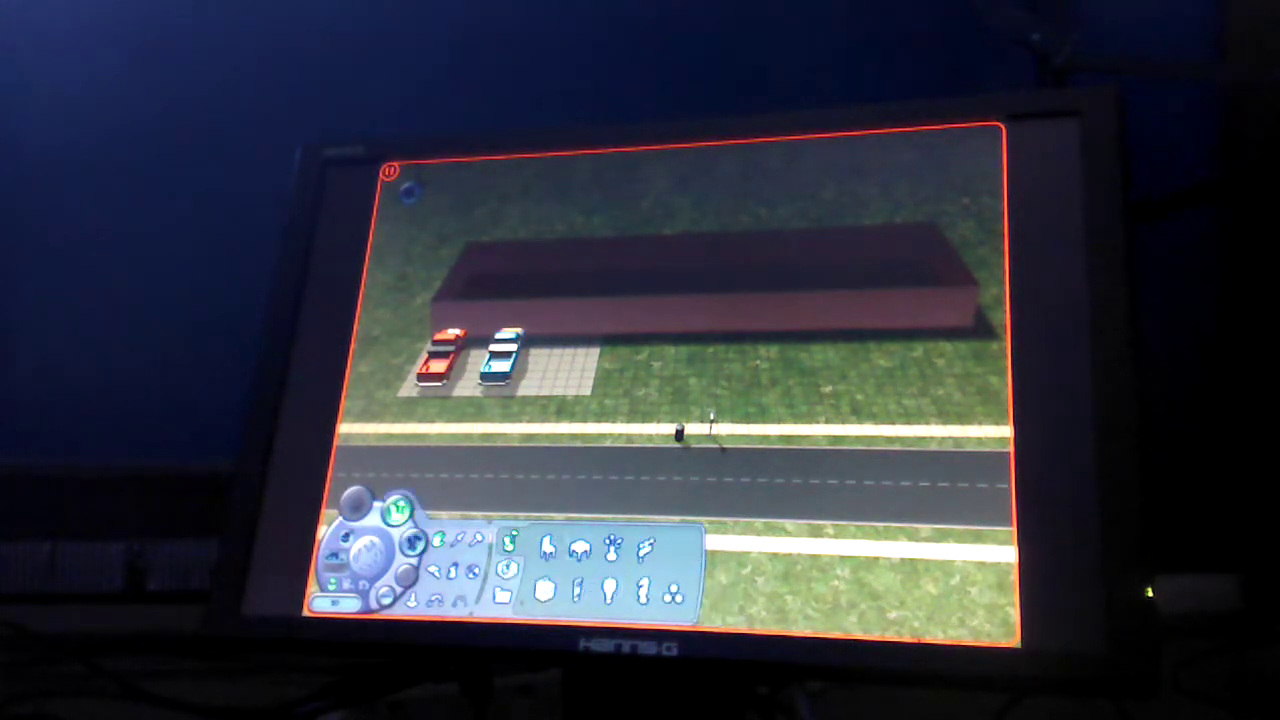
click(673, 596)
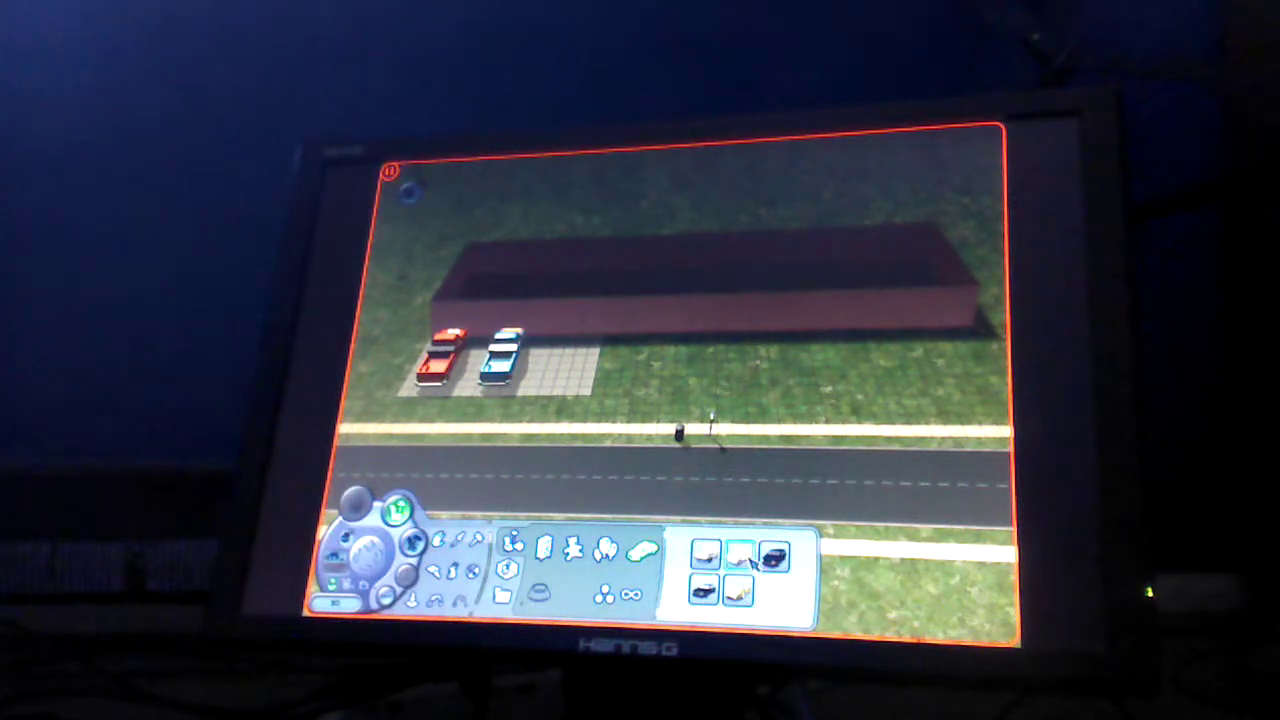
mouse_move(739, 556)
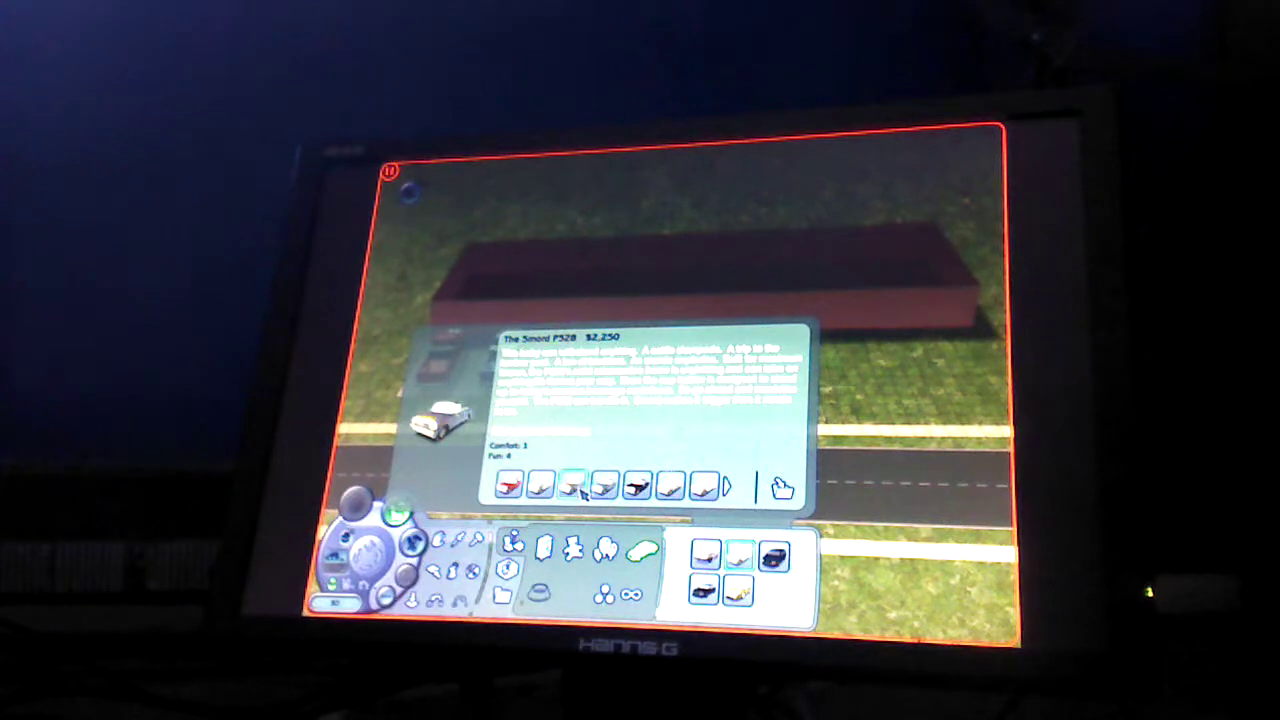
click(740, 556)
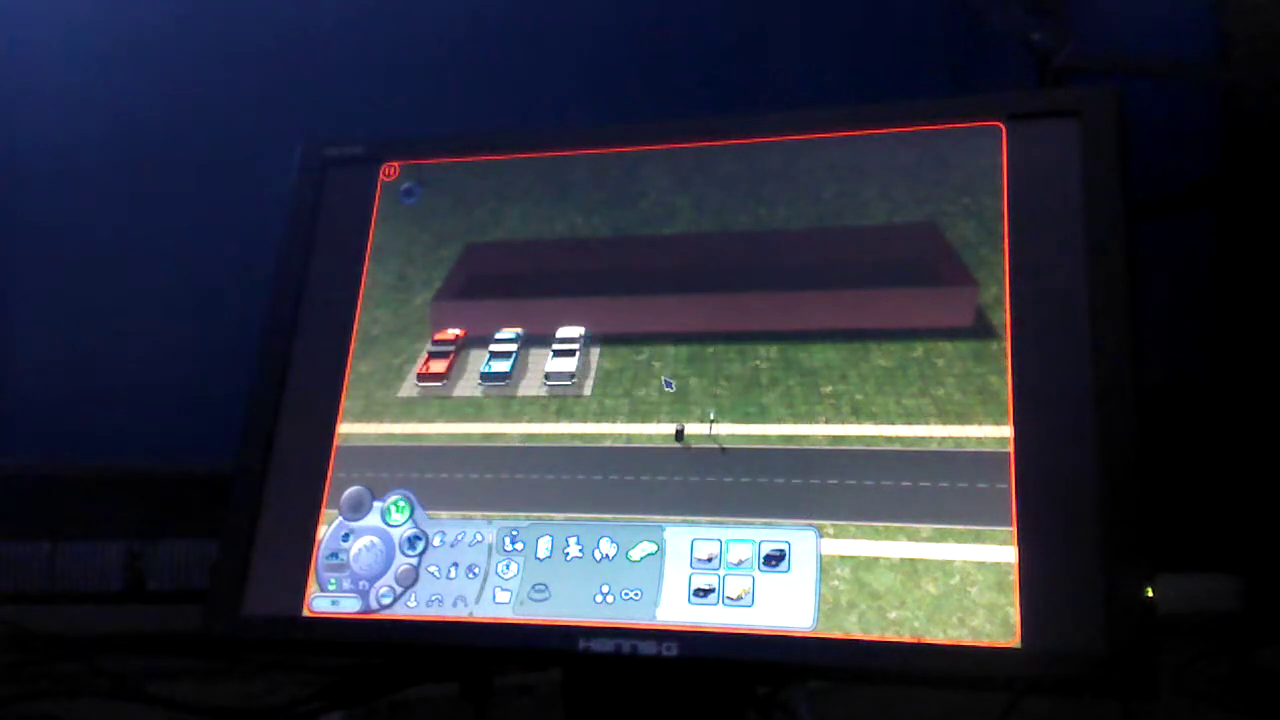
key(period)
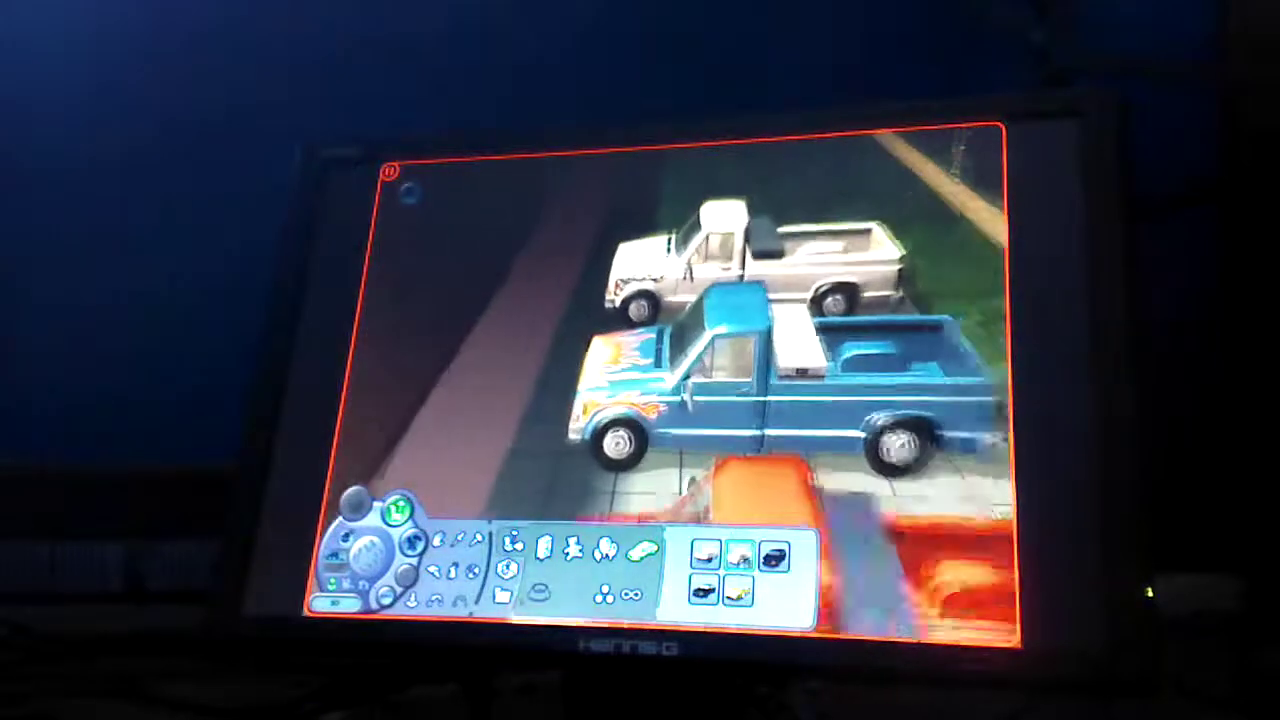
Step: Reposition the blue truck and sell the stray white pickup from the driveway
click(740, 365)
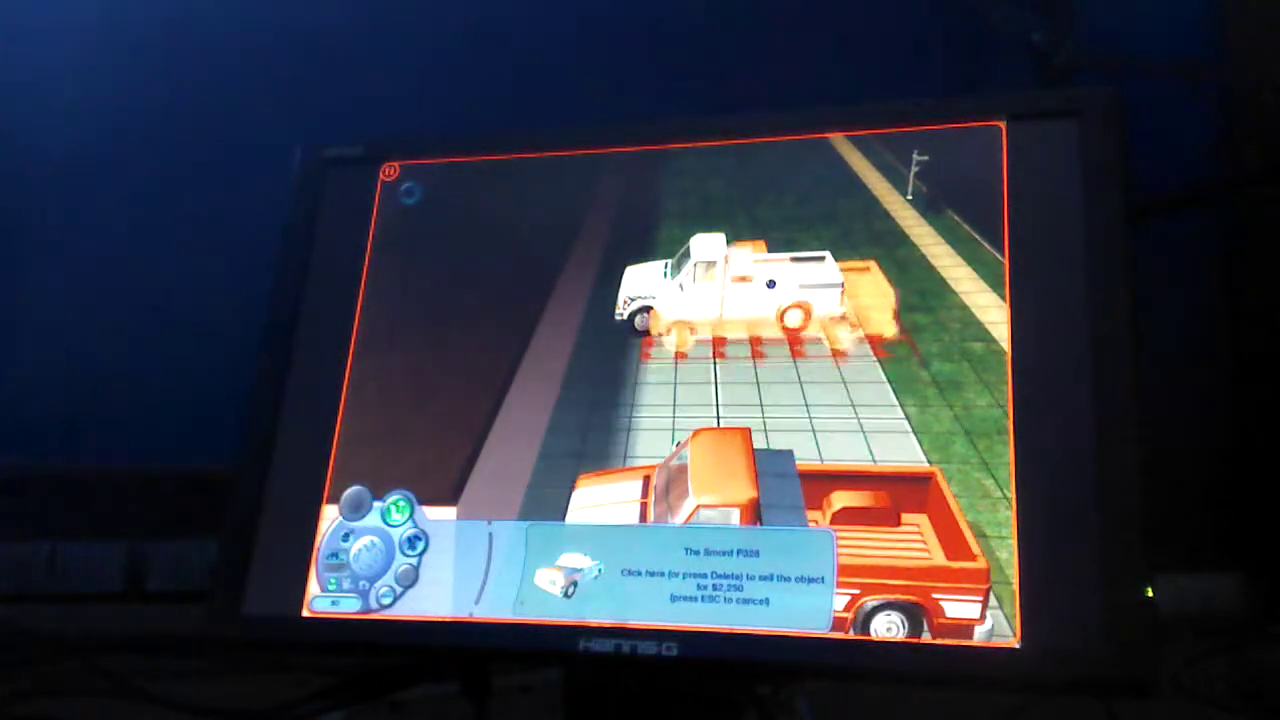
click(740, 365)
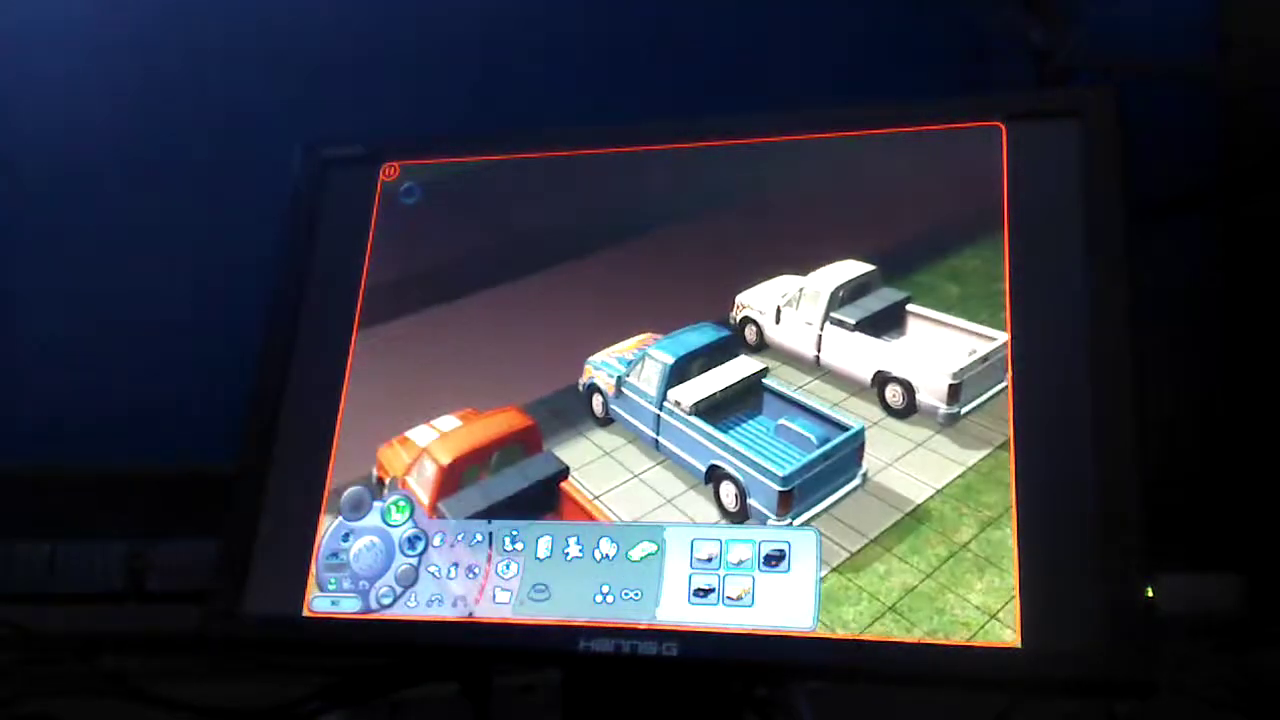
click(870, 380)
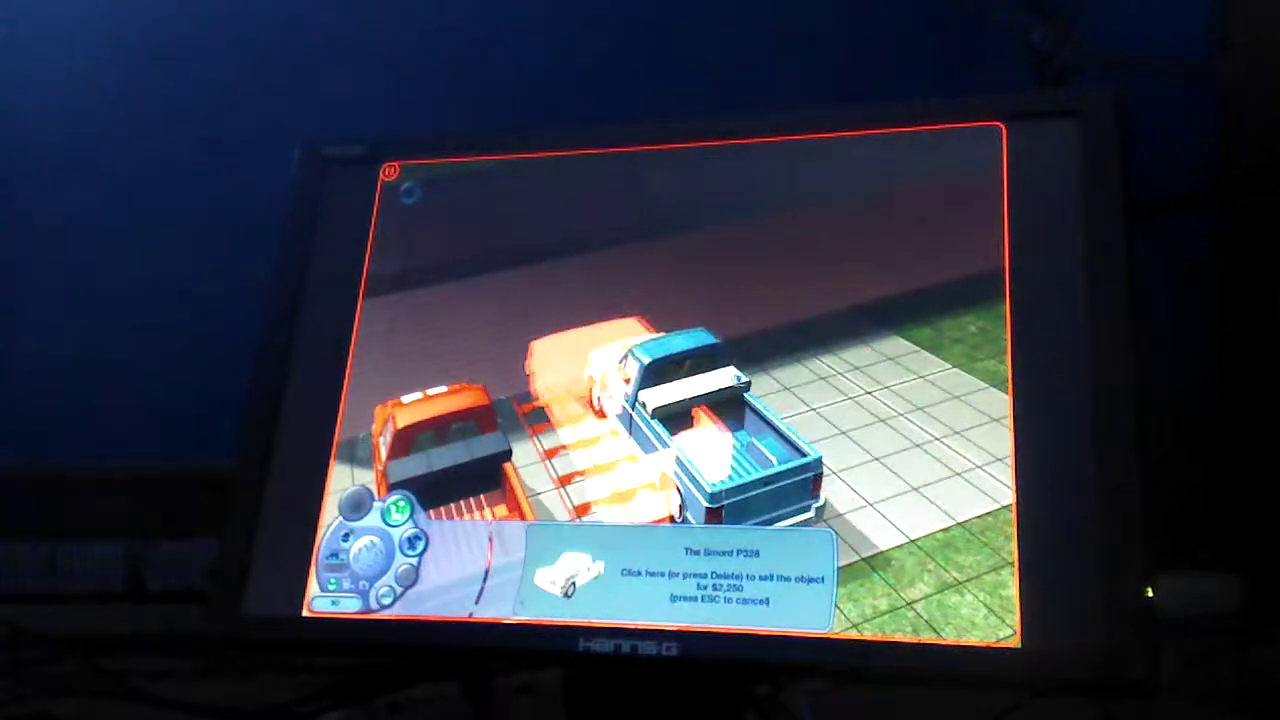
scroll(880, 370, down, 2)
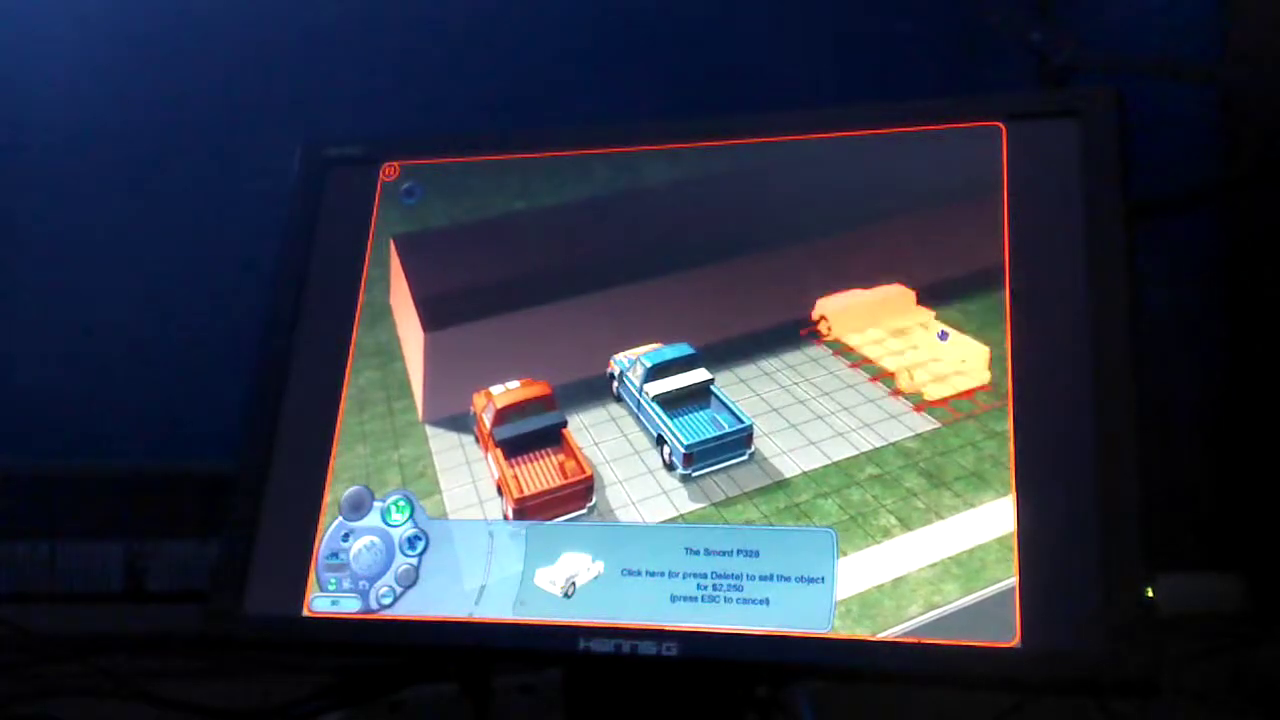
key(Escape)
click(803, 376)
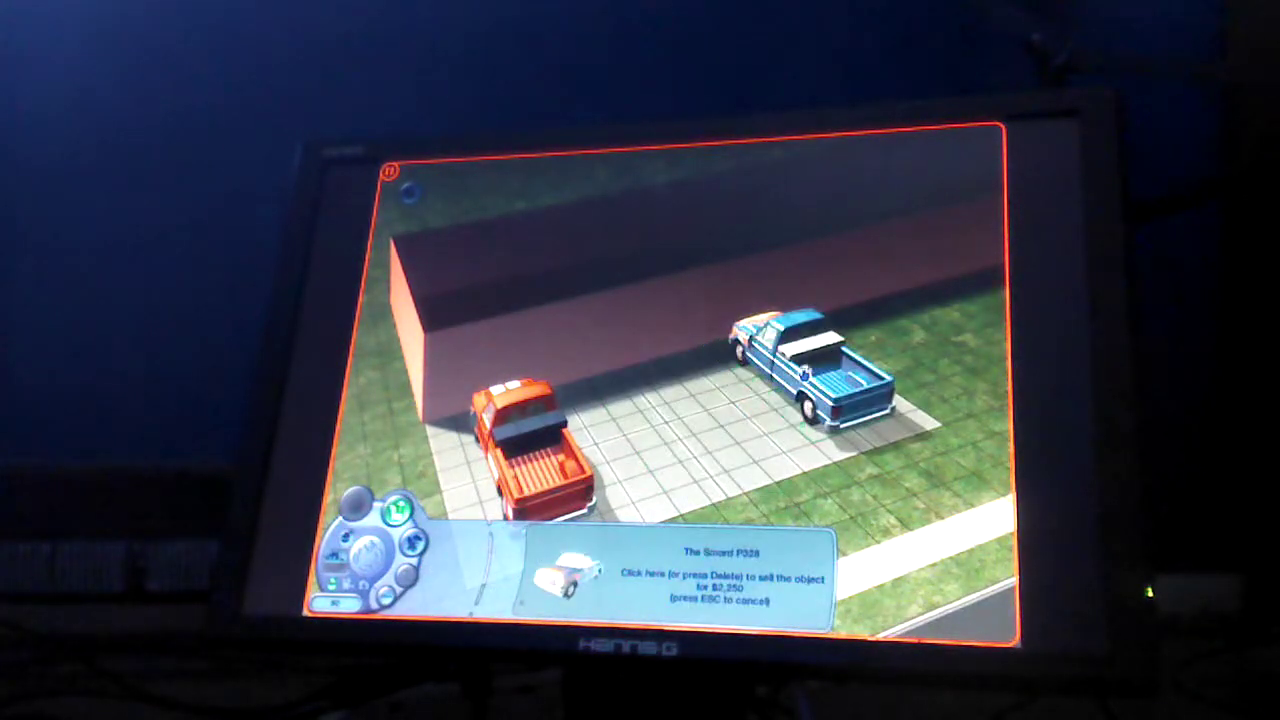
key(Escape)
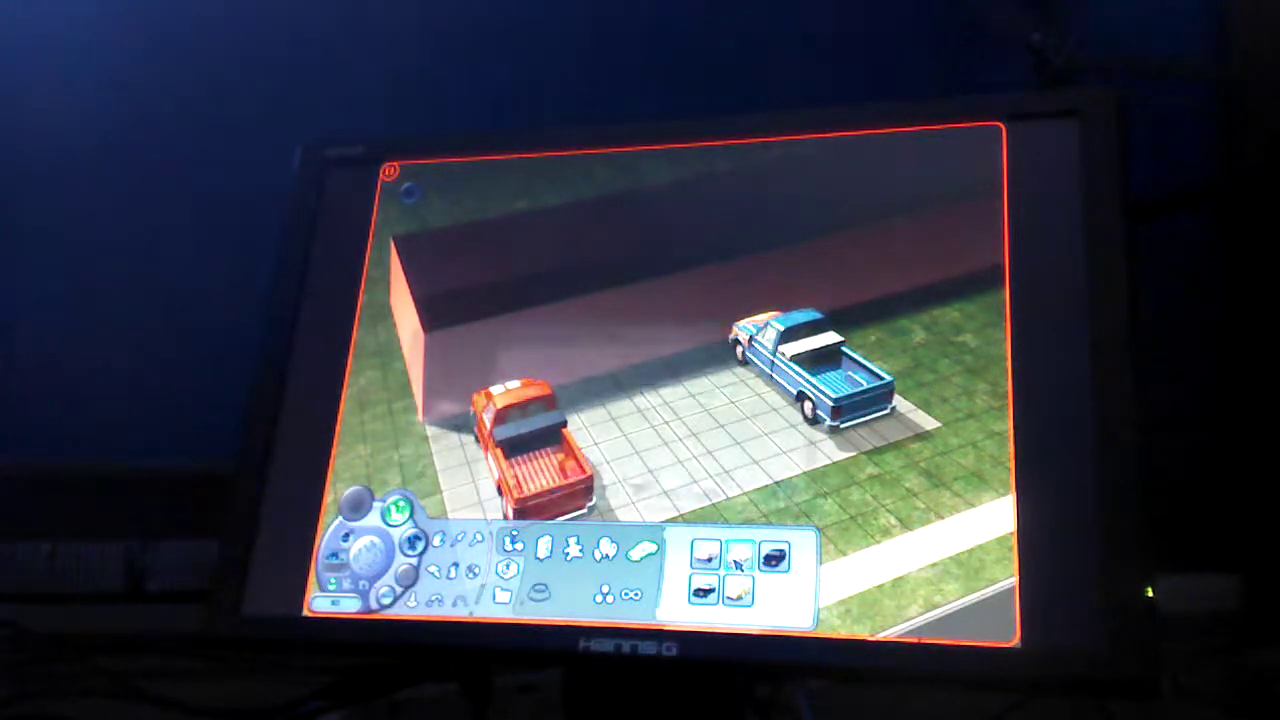
Step: Buy the white pickup again and center it between the red and blue trucks
click(738, 562)
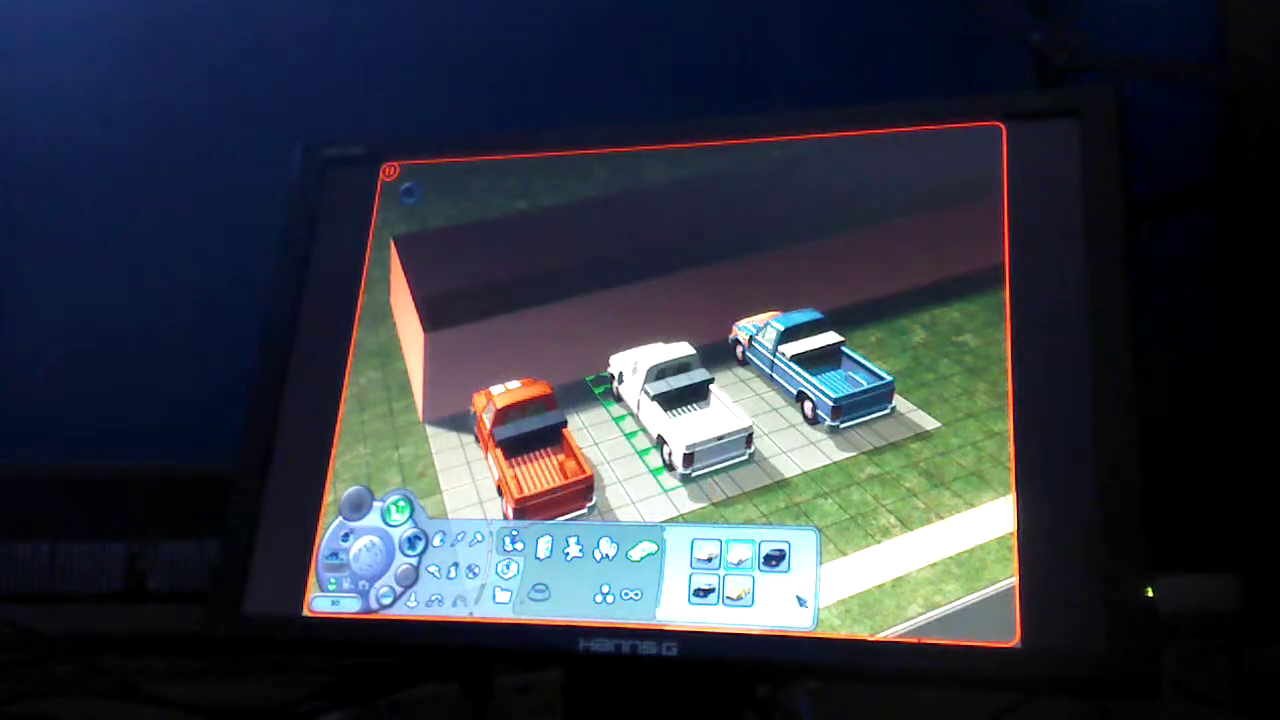
click(742, 560)
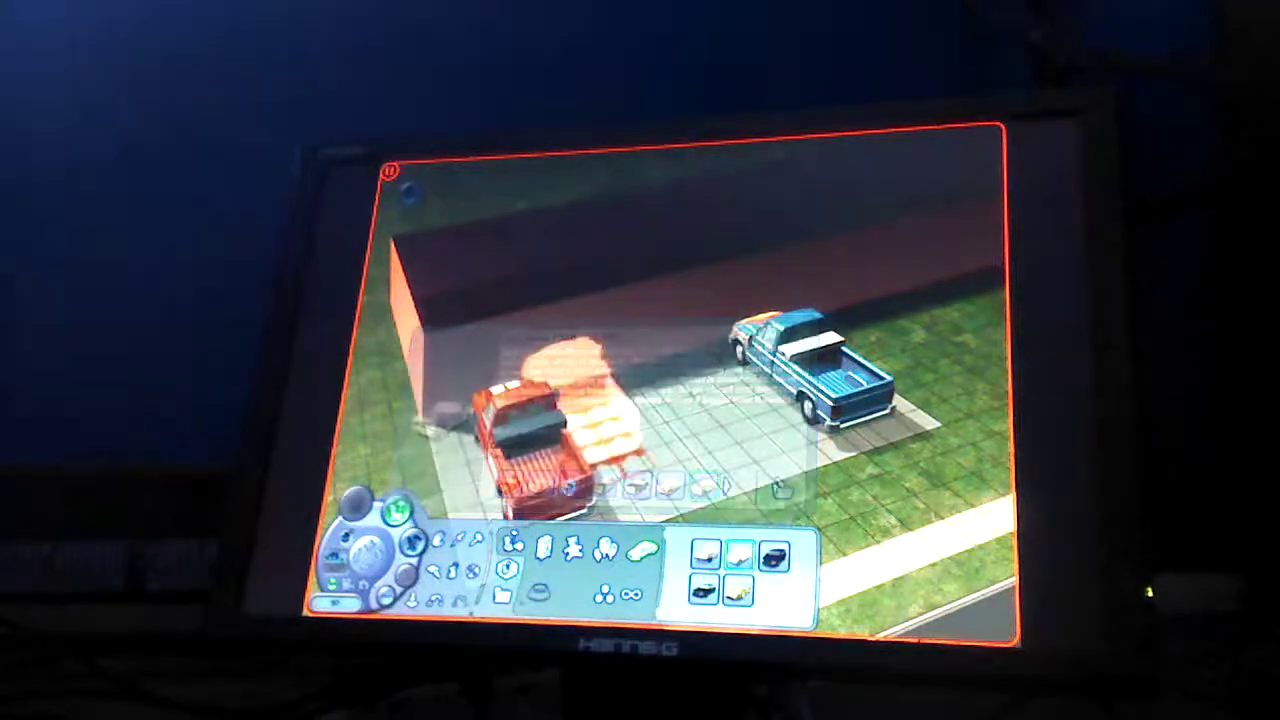
click(738, 557)
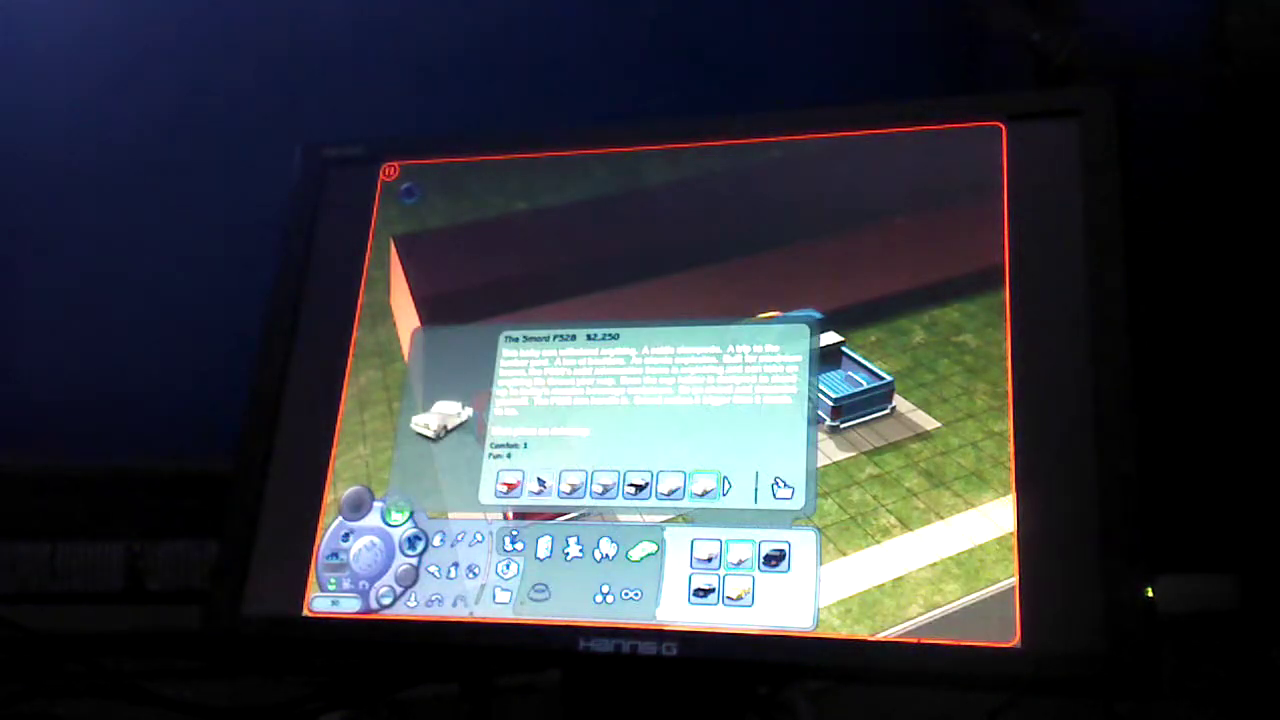
click(740, 556)
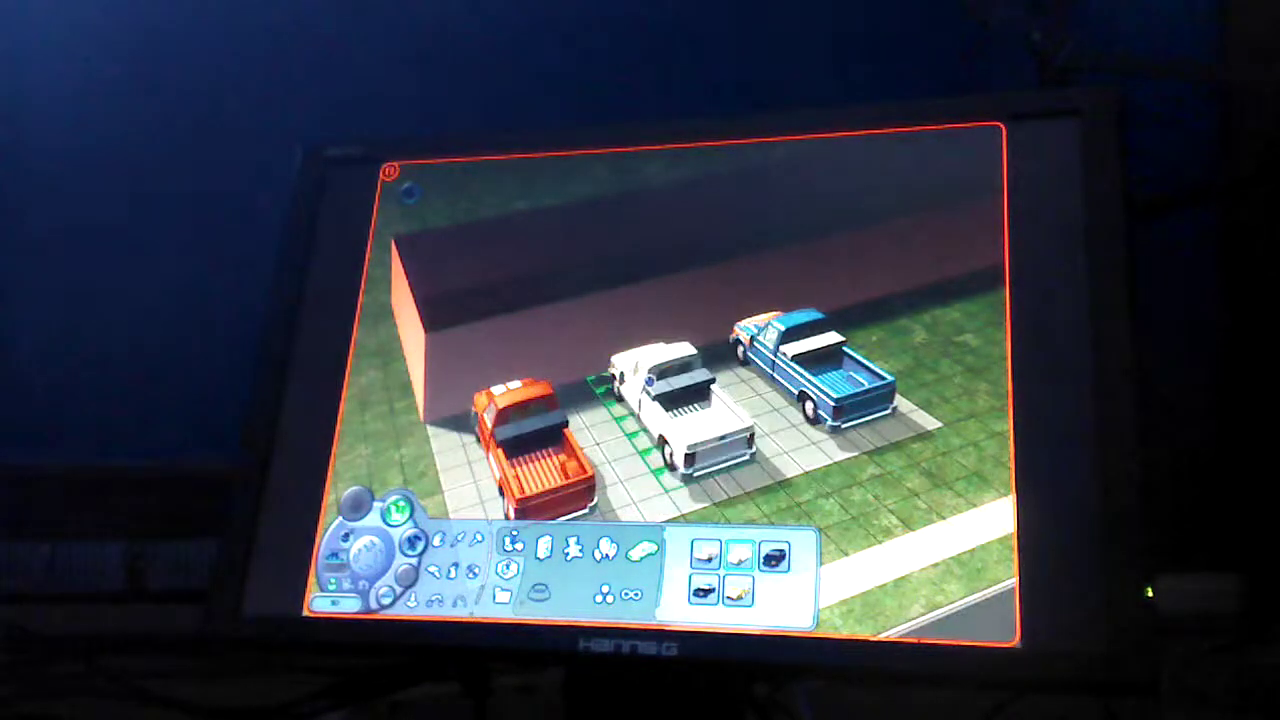
key(comma)
scroll(660, 380, up, 2)
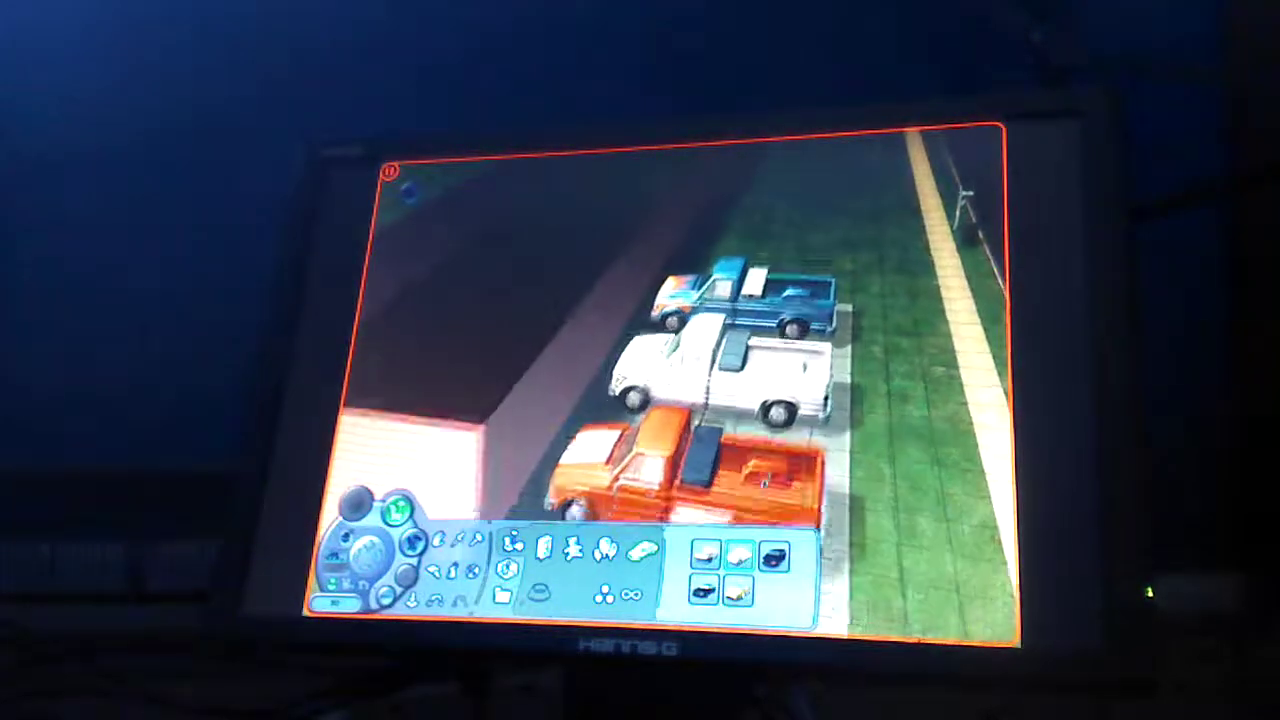
scroll(680, 390, up, 2)
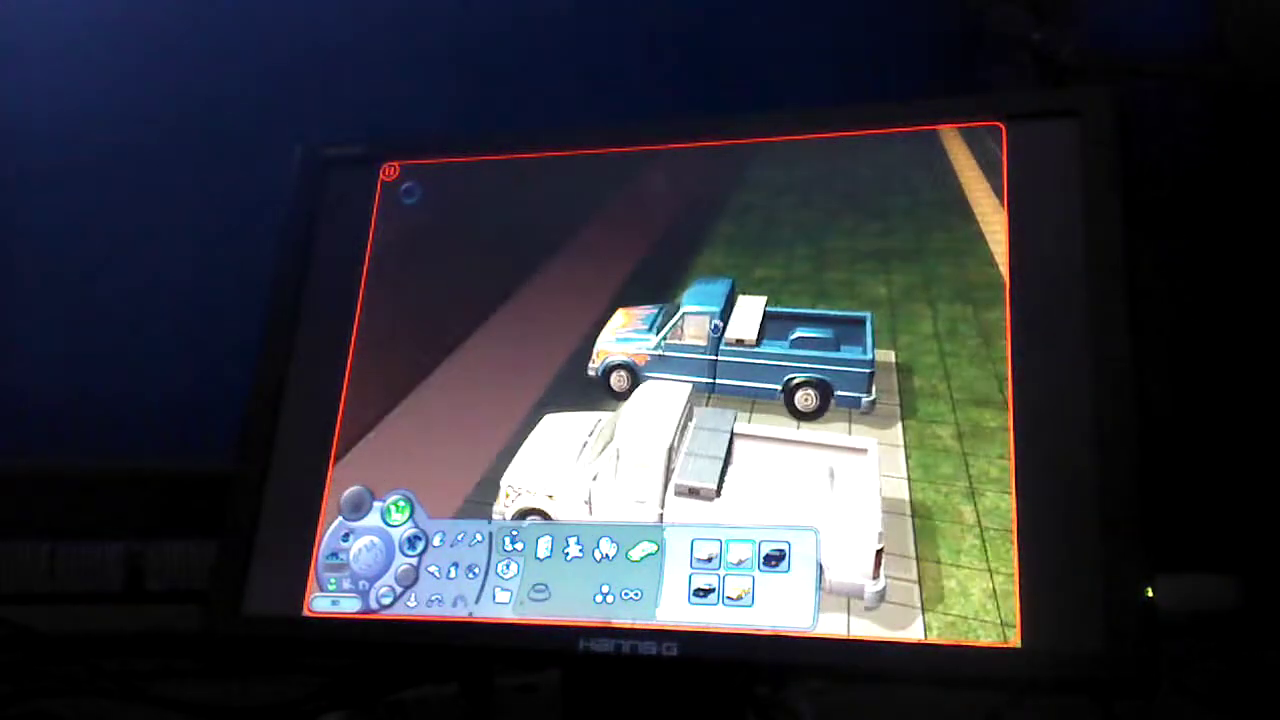
key(comma)
key(comma)
scroll(851, 334, down, 2)
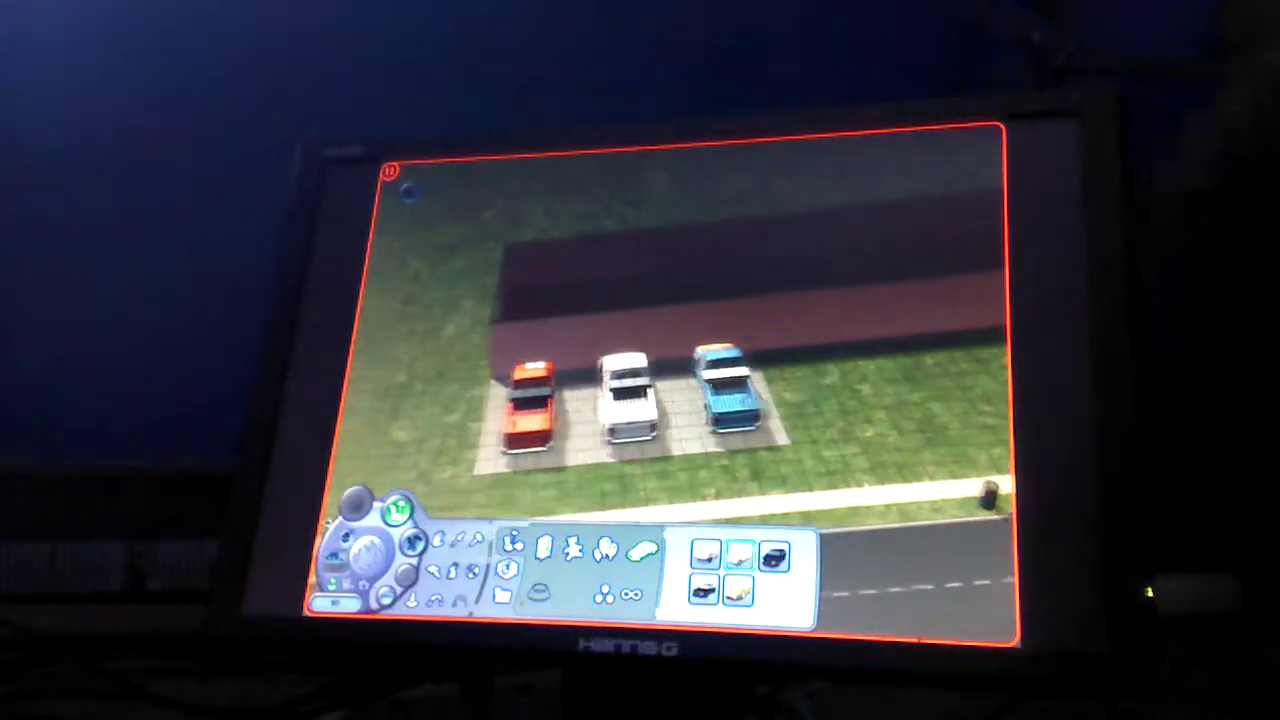
key(Left)
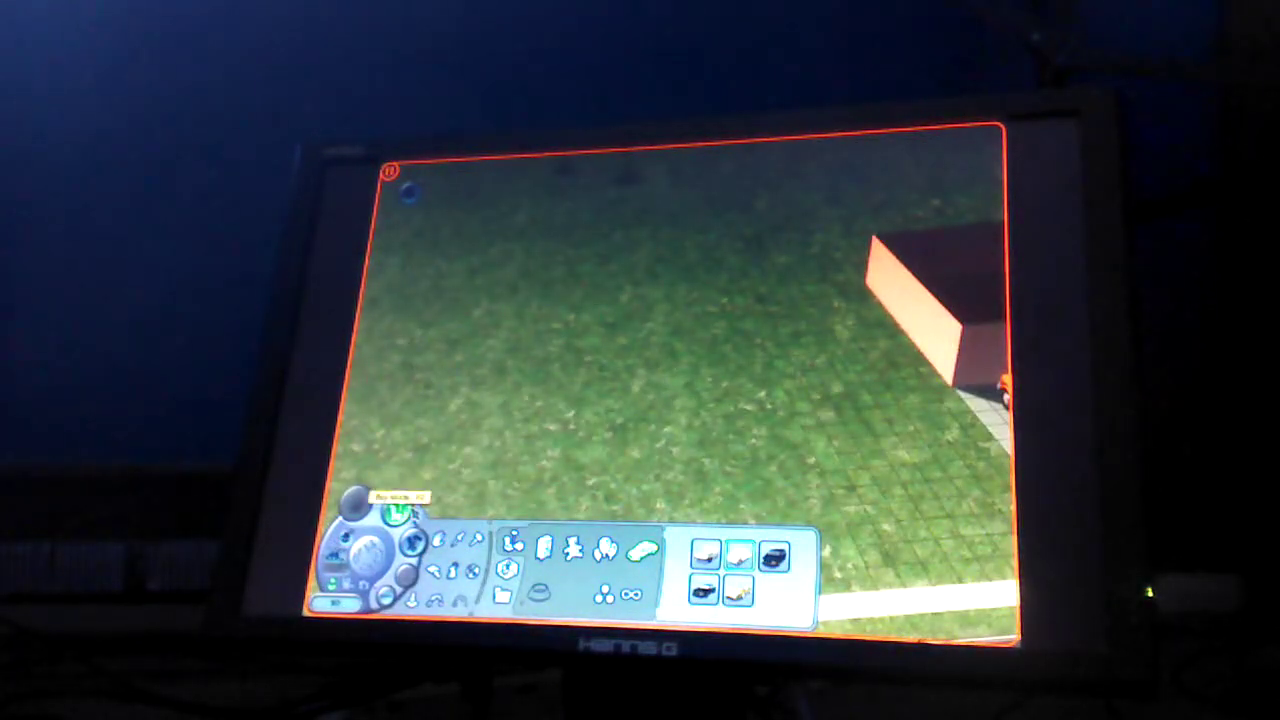